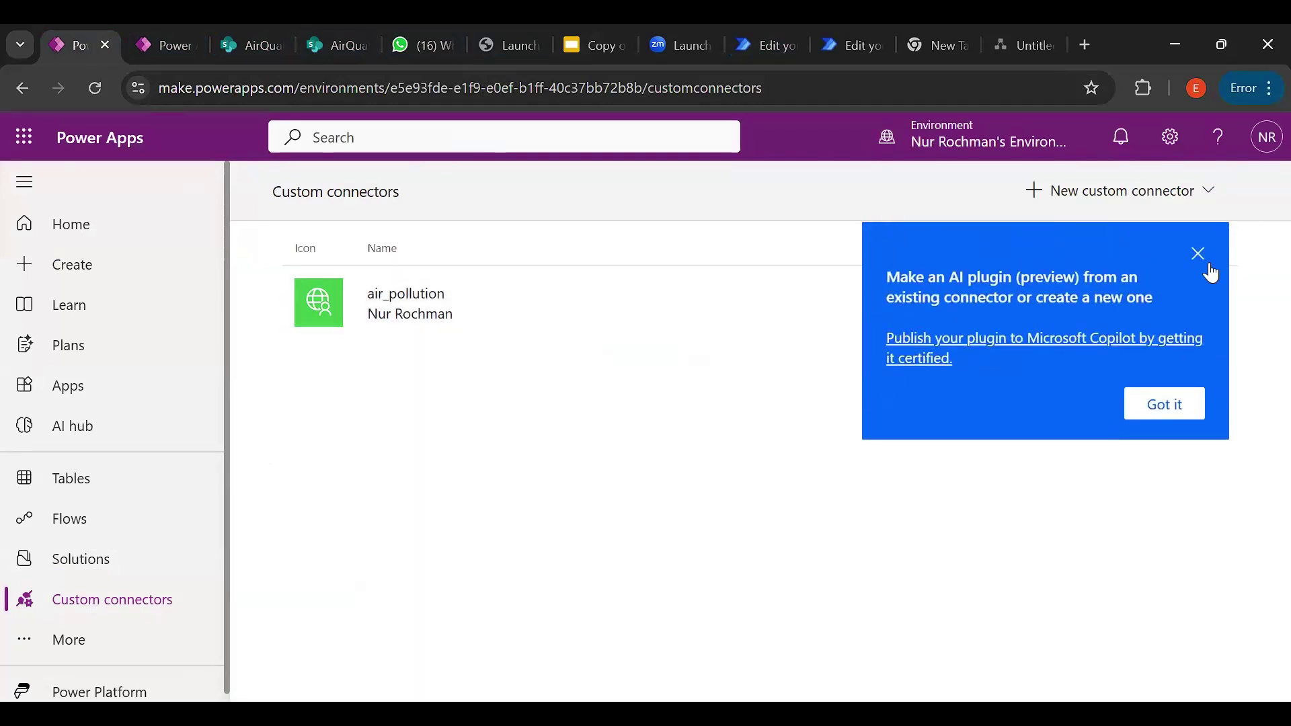
Open the air_pollution custom connector for editing and review its general information, including scheme, host and base URL
{"action": "left_click", "coordinate": [1198, 254]}
{"action": "left_click", "coordinate": [1136, 303]}
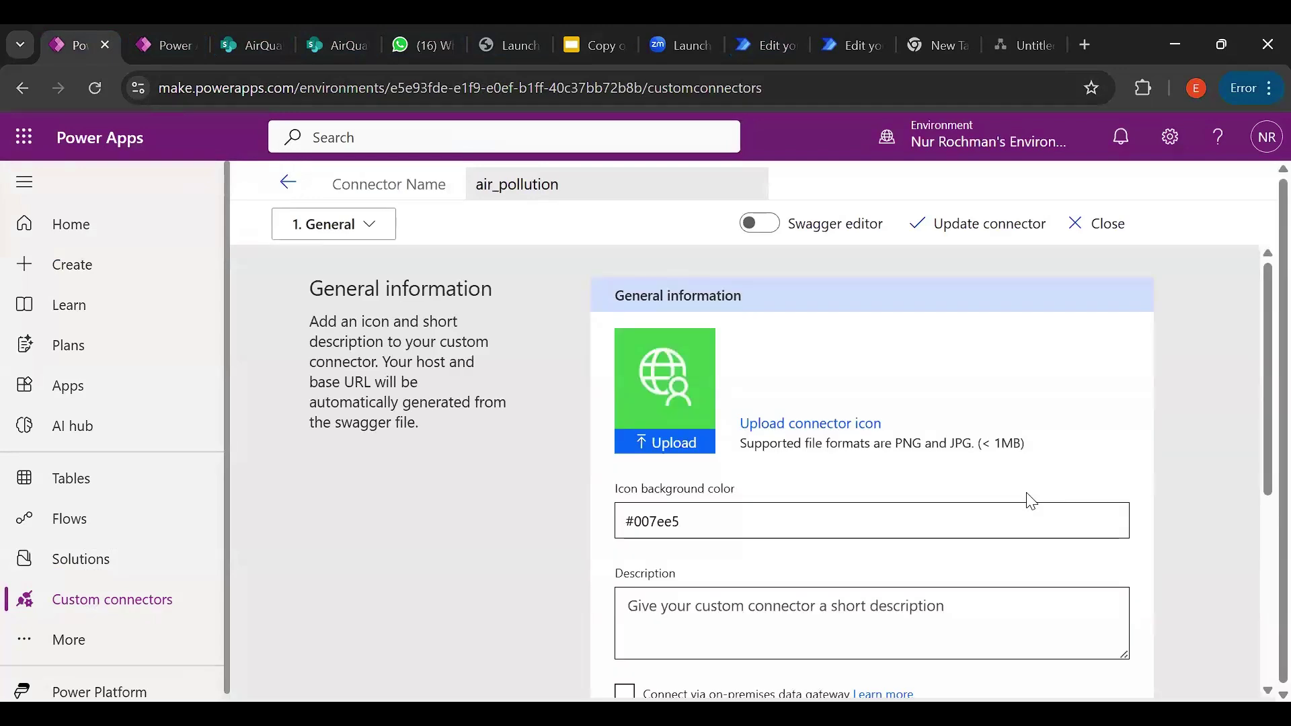
{"action": "left_click", "coordinate": [379, 236]}
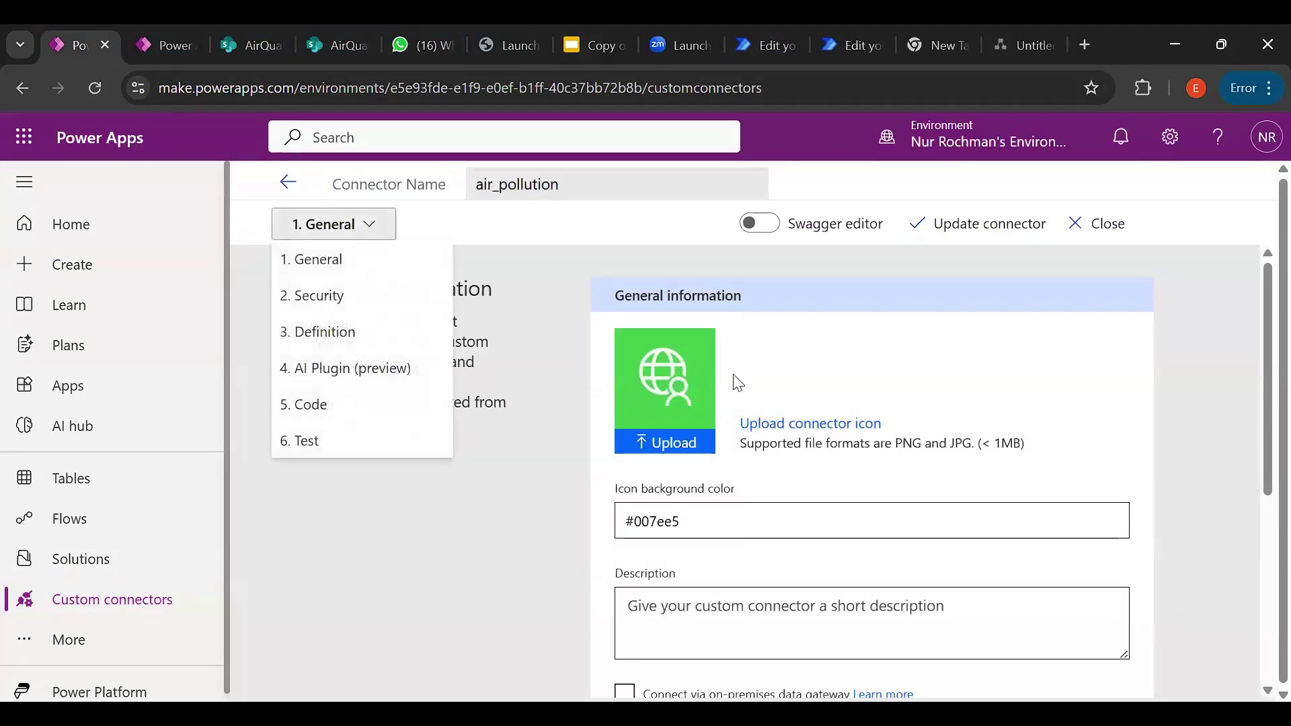
{"action": "scroll", "coordinate": [974, 462], "scroll_direction": "down", "scroll_amount": 5}
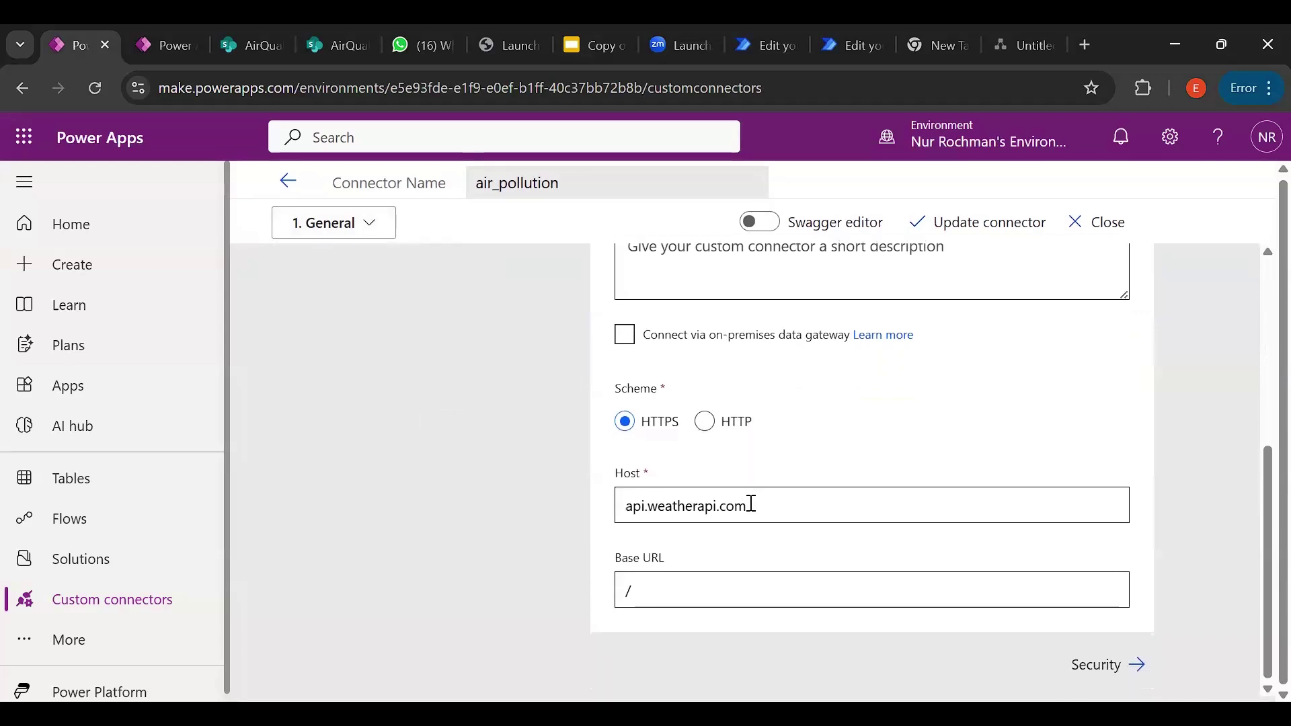
{"action": "scroll", "coordinate": [706, 488], "scroll_direction": "up", "scroll_amount": 3}
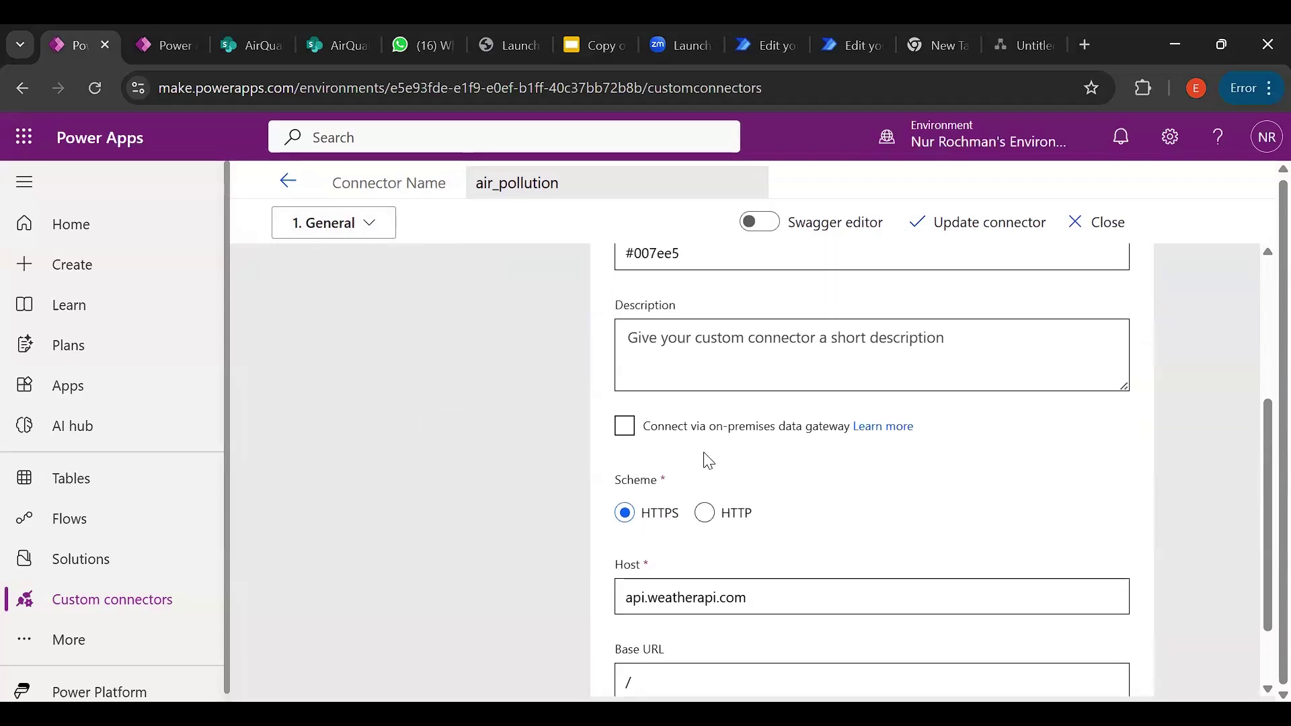
{"action": "scroll", "coordinate": [702, 492], "scroll_direction": "up", "scroll_amount": 3}
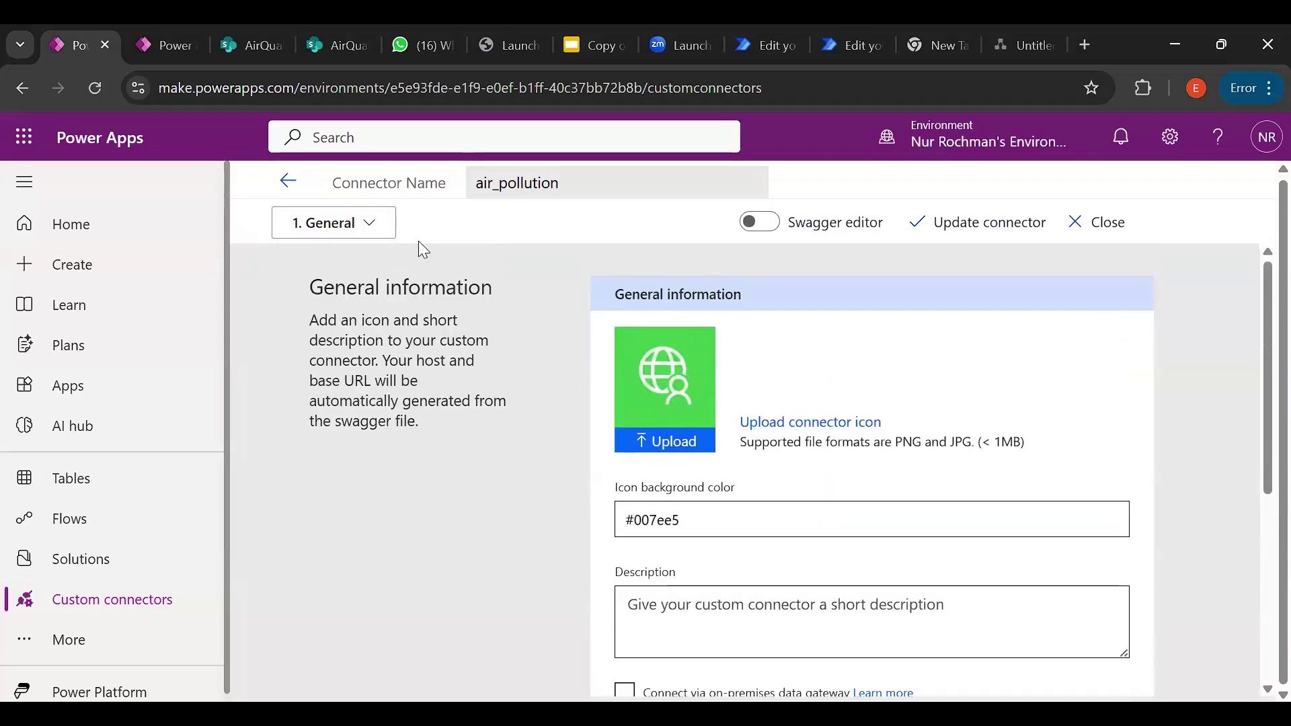
Review the connector's security settings, covering the authentication type and the API key parameter label, name and location
{"action": "left_click", "coordinate": [364, 237]}
{"action": "left_click", "coordinate": [349, 293]}
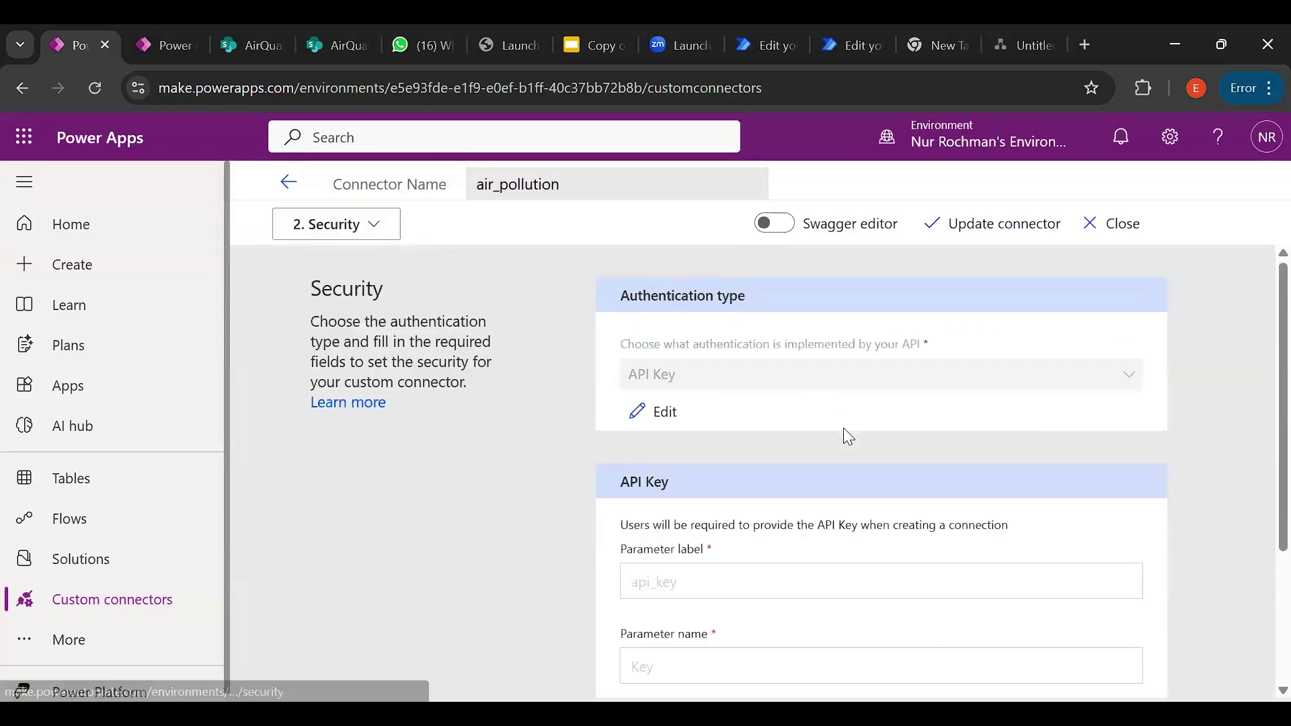
{"action": "scroll", "coordinate": [846, 436], "scroll_direction": "down", "scroll_amount": 3}
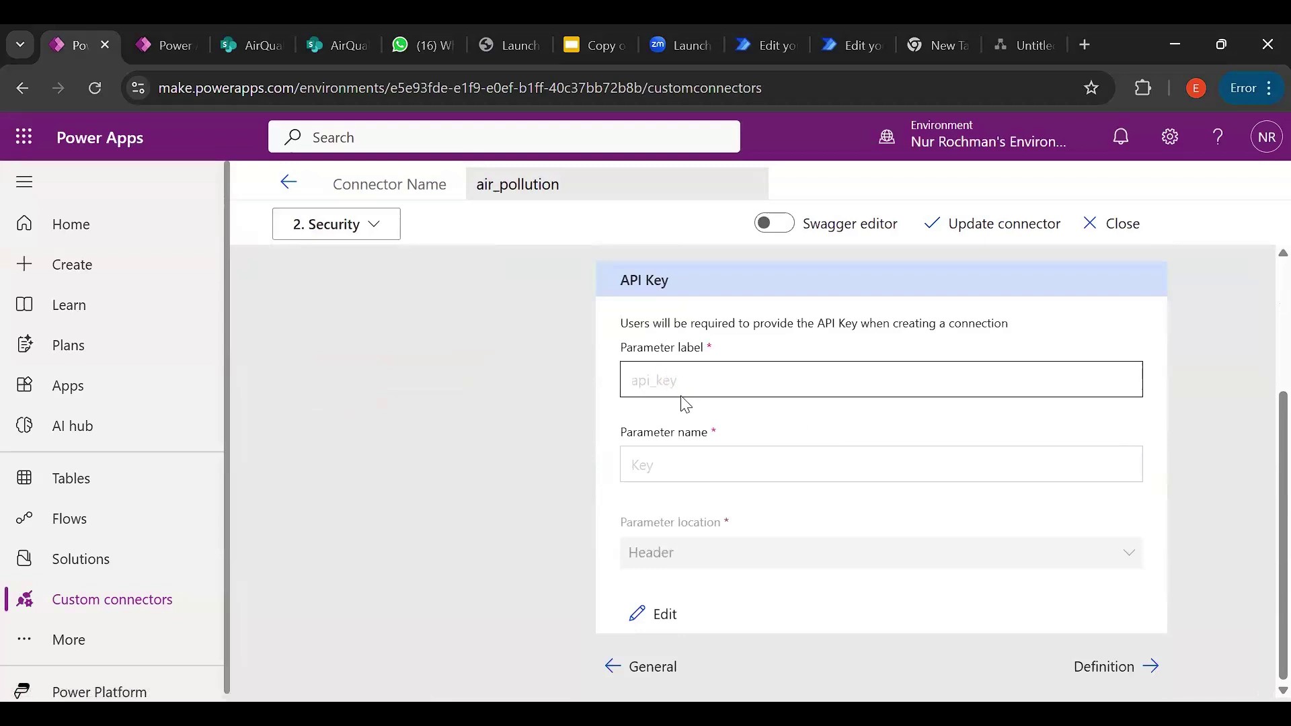
Examine the definition of the GetAirQuality action, from its general fields and request URL to query parameters, response and validation
{"action": "left_click", "coordinate": [359, 222]}
{"action": "left_click", "coordinate": [334, 344]}
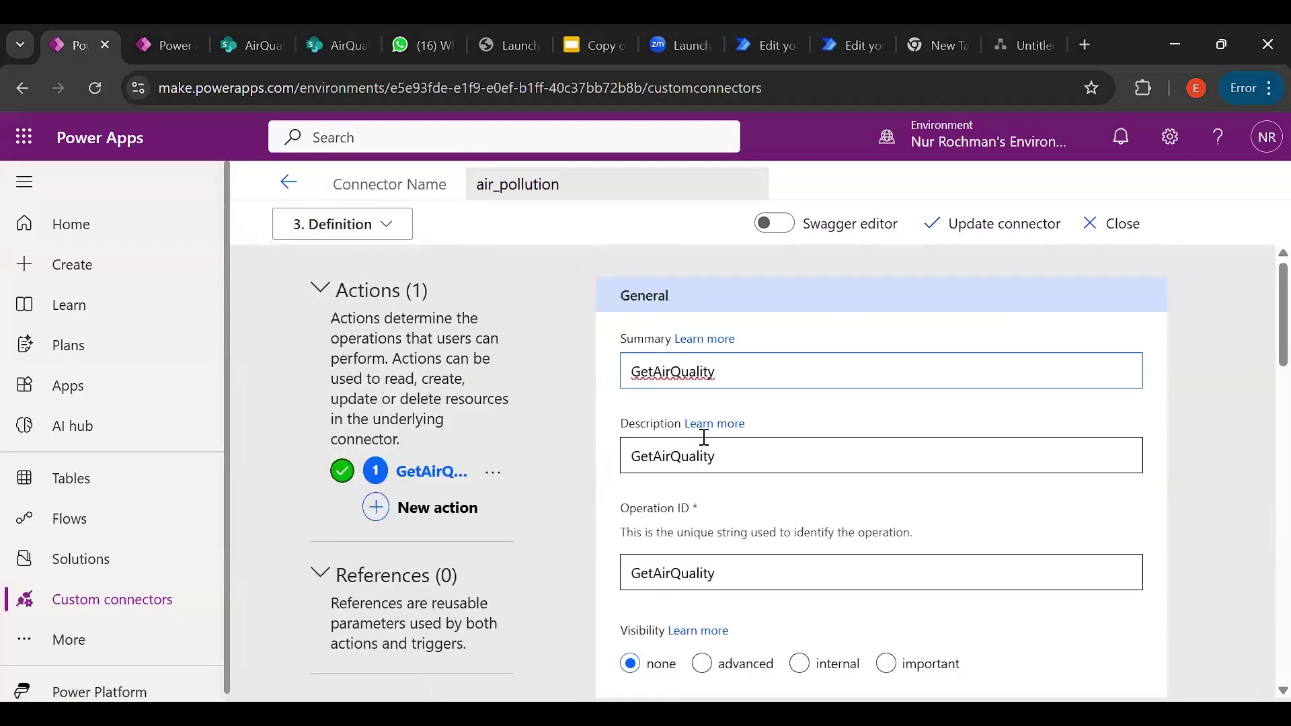
{"action": "scroll", "coordinate": [704, 438], "scroll_direction": "down", "scroll_amount": 3}
{"action": "scroll", "coordinate": [704, 437], "scroll_direction": "up", "scroll_amount": 1}
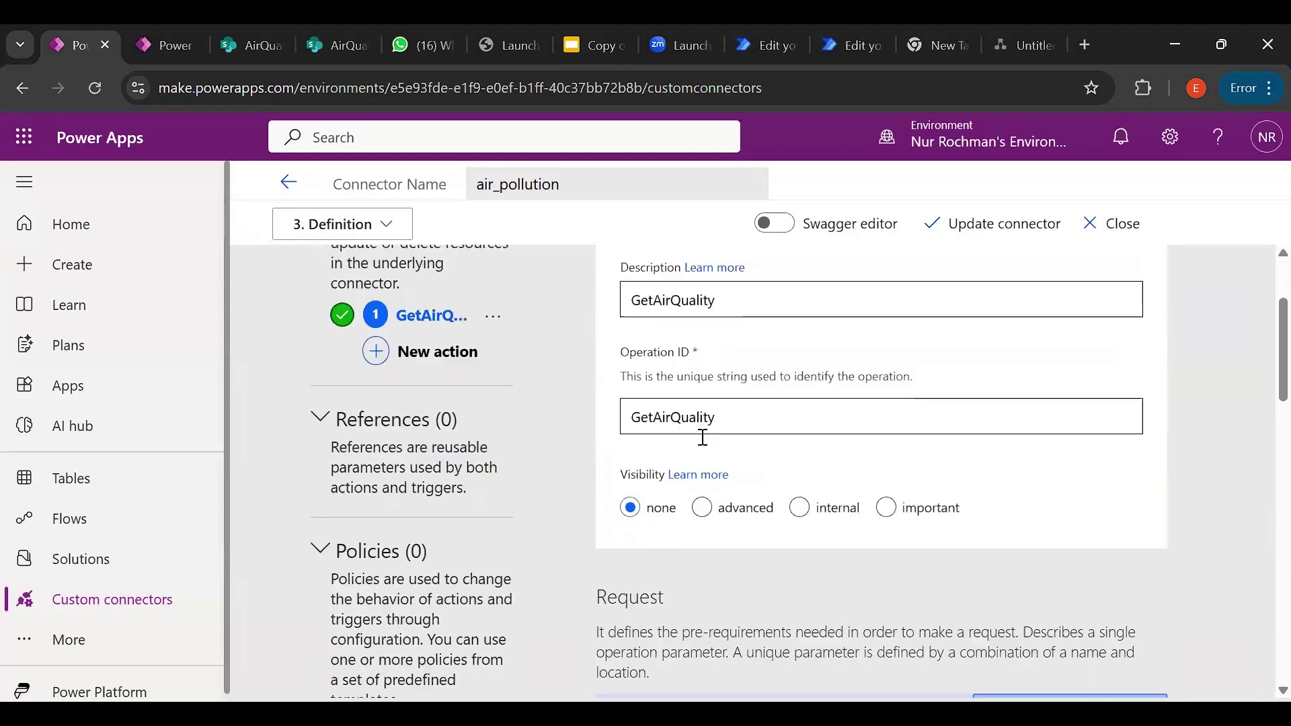
{"action": "scroll", "coordinate": [704, 441], "scroll_direction": "down", "scroll_amount": 4}
{"action": "scroll", "coordinate": [704, 440], "scroll_direction": "down", "scroll_amount": 5}
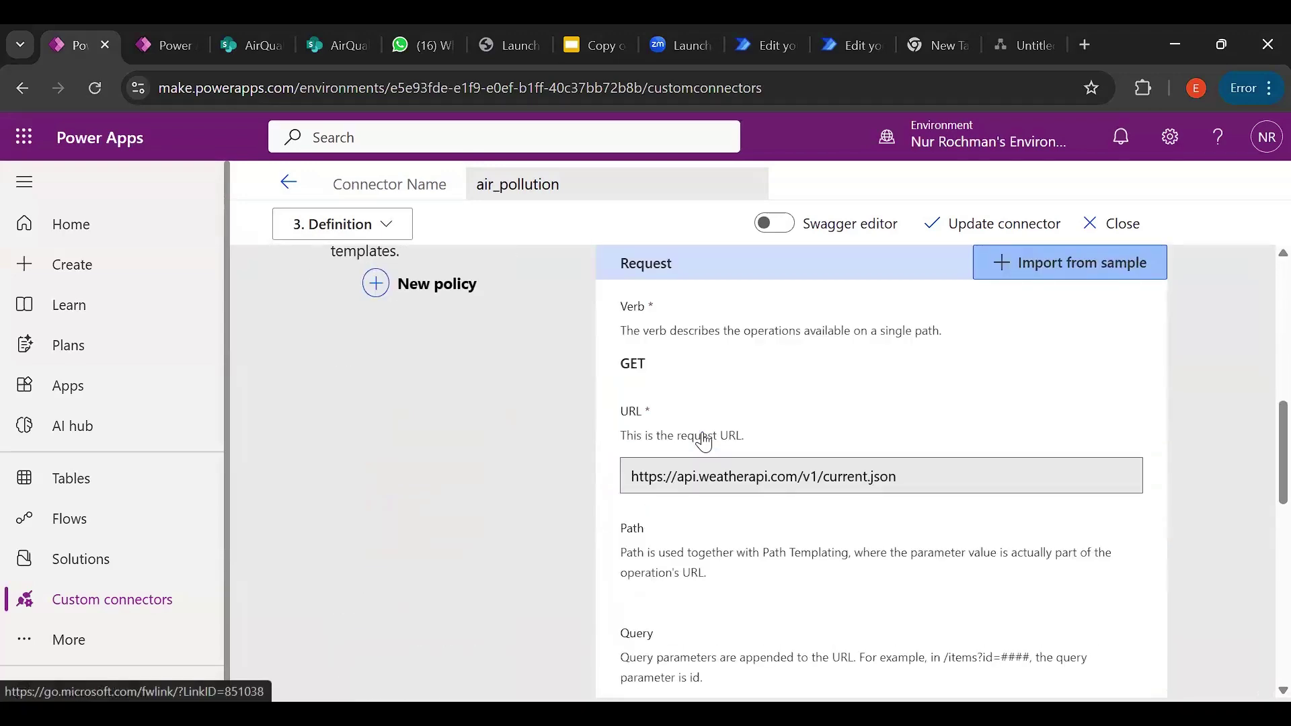
{"action": "scroll", "coordinate": [710, 384], "scroll_direction": "up", "scroll_amount": 1}
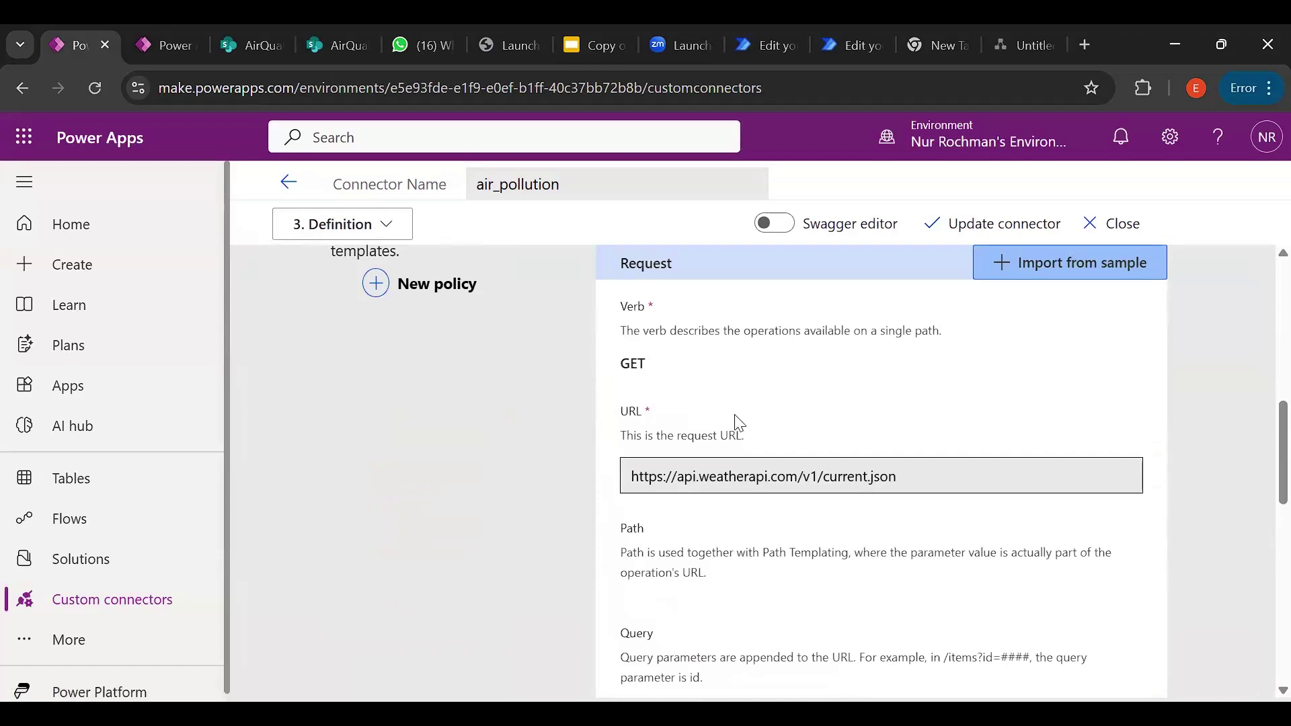
{"action": "scroll", "coordinate": [735, 417], "scroll_direction": "down", "scroll_amount": 1}
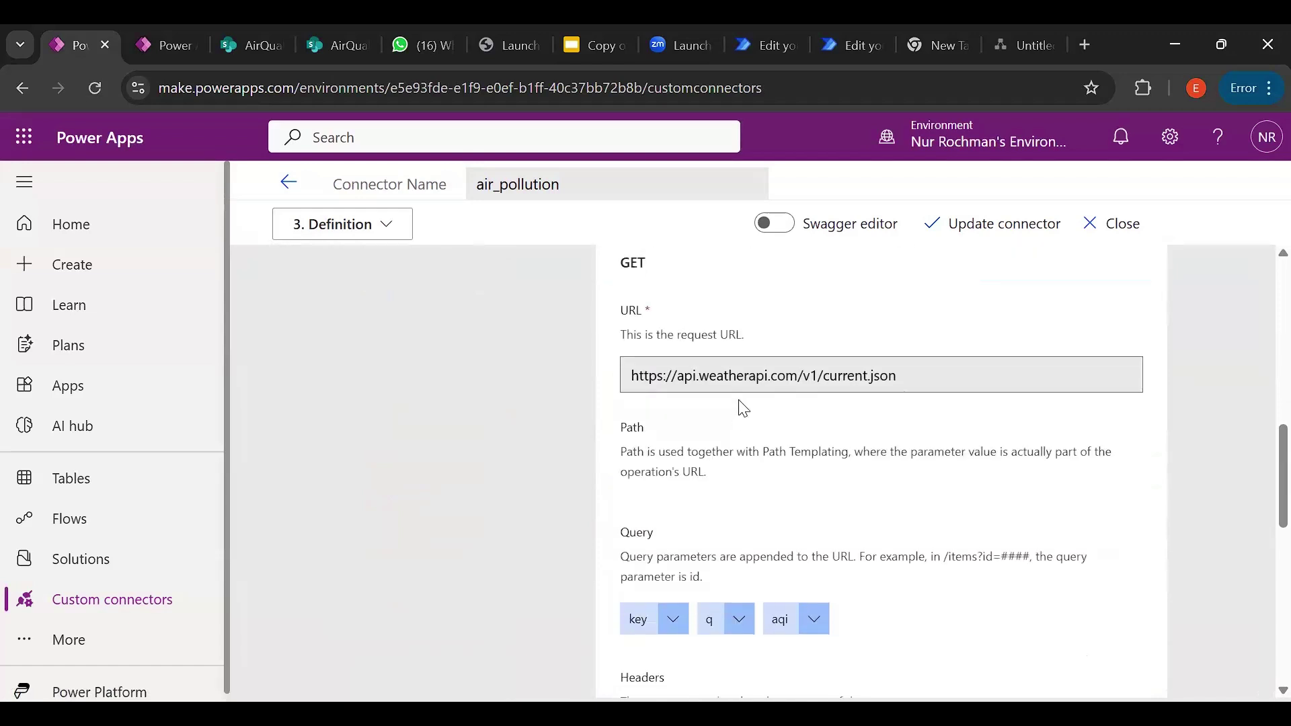
{"action": "scroll", "coordinate": [739, 408], "scroll_direction": "down", "scroll_amount": 5}
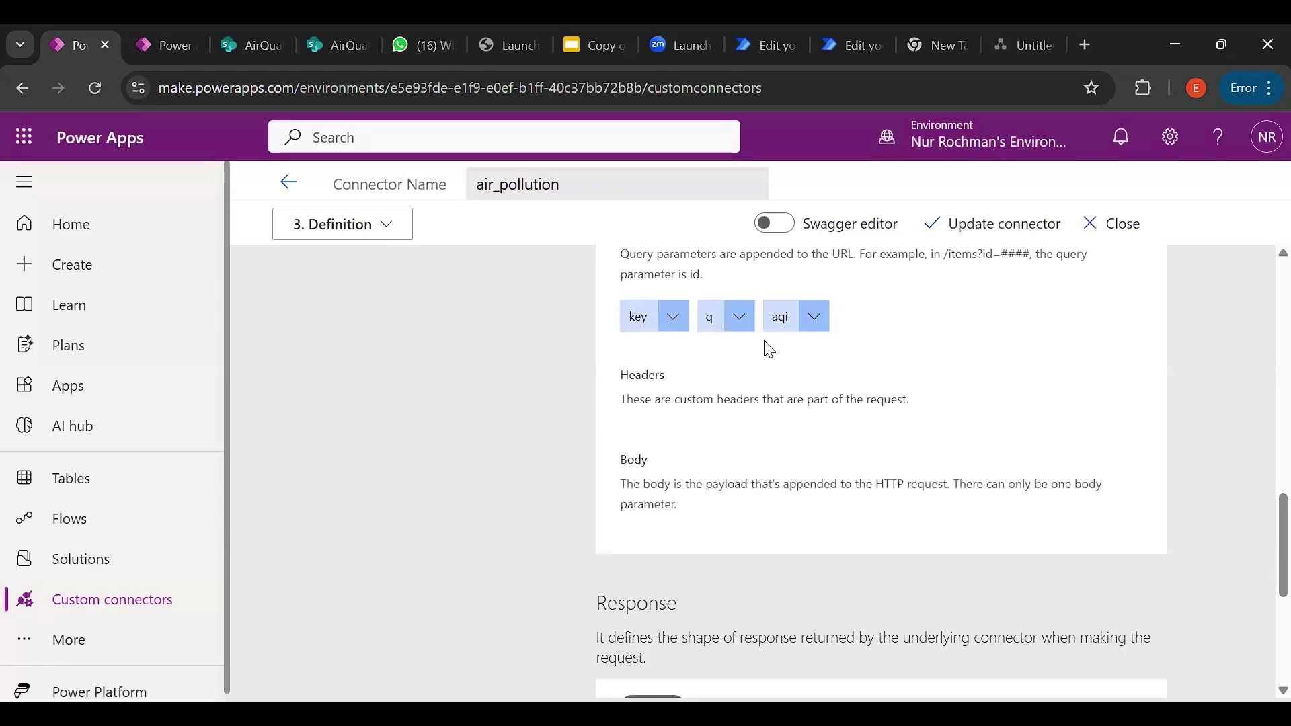
{"action": "scroll", "coordinate": [749, 437], "scroll_direction": "down", "scroll_amount": 5}
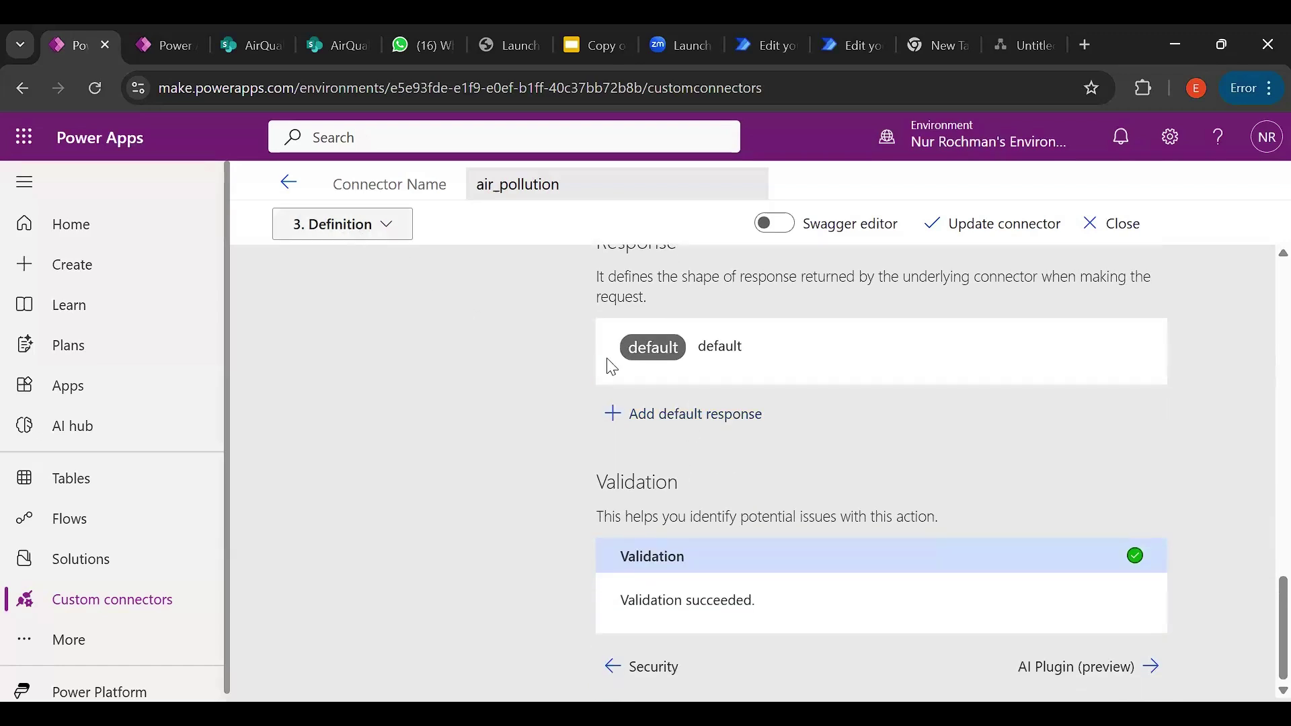
Look over the connector's AI Plugin (preview) settings down to the plugin actions
{"action": "left_click", "coordinate": [378, 236]}
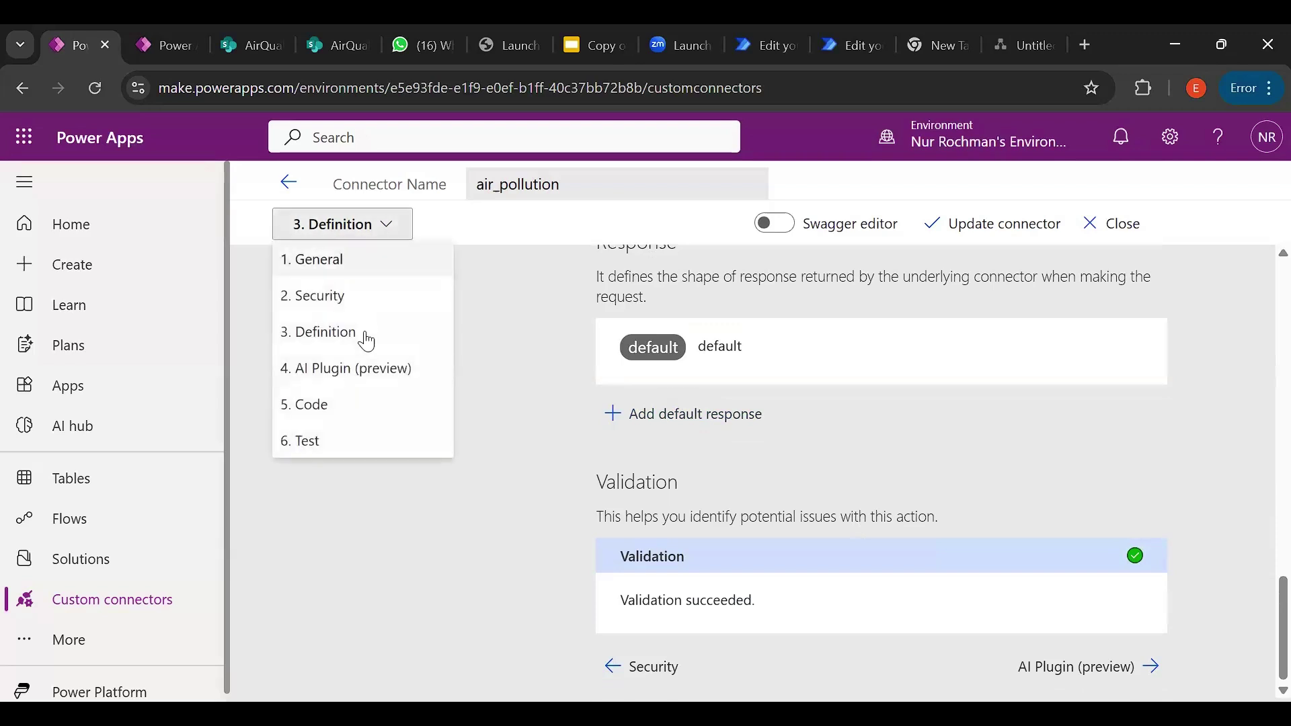
{"action": "left_click", "coordinate": [366, 374]}
{"action": "scroll", "coordinate": [798, 453], "scroll_direction": "down", "scroll_amount": 5}
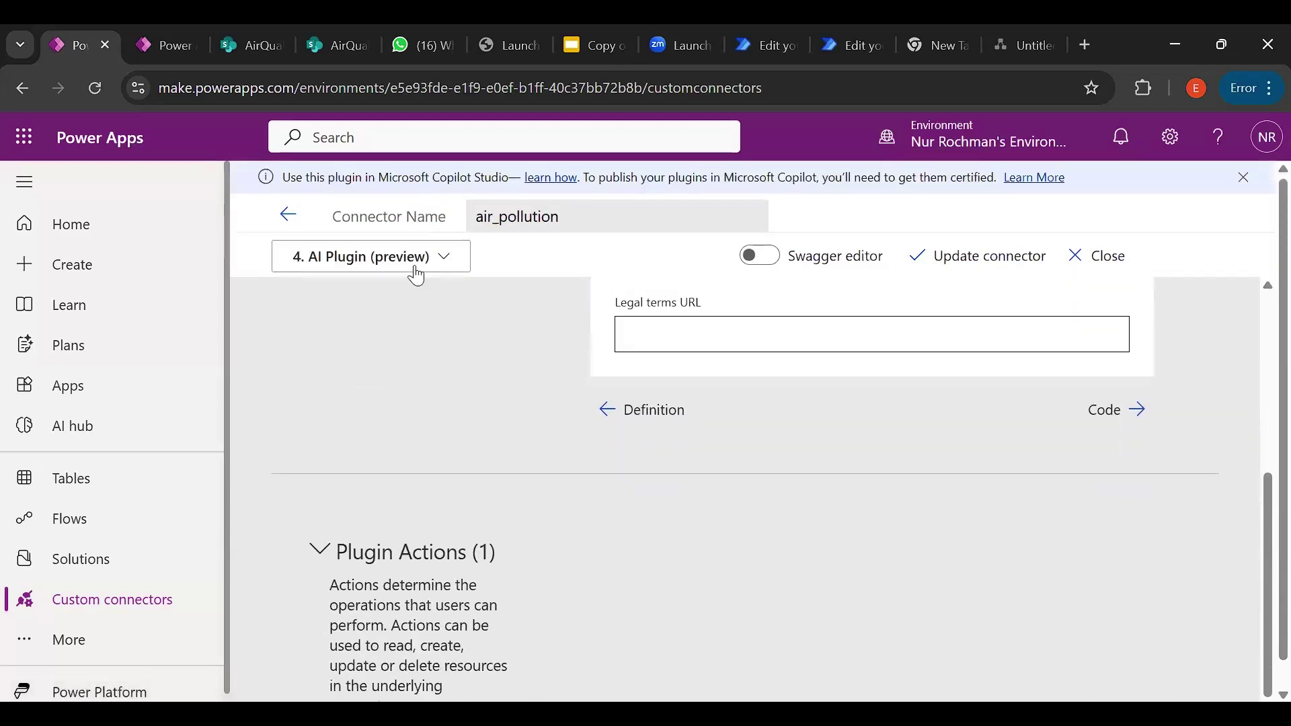
Read through the connector's custom C# code for GetAirQuality, including its query parameters, WeatherAPI request, response transformation and error handling
{"action": "left_click", "coordinate": [412, 262]}
{"action": "left_click", "coordinate": [355, 437]}
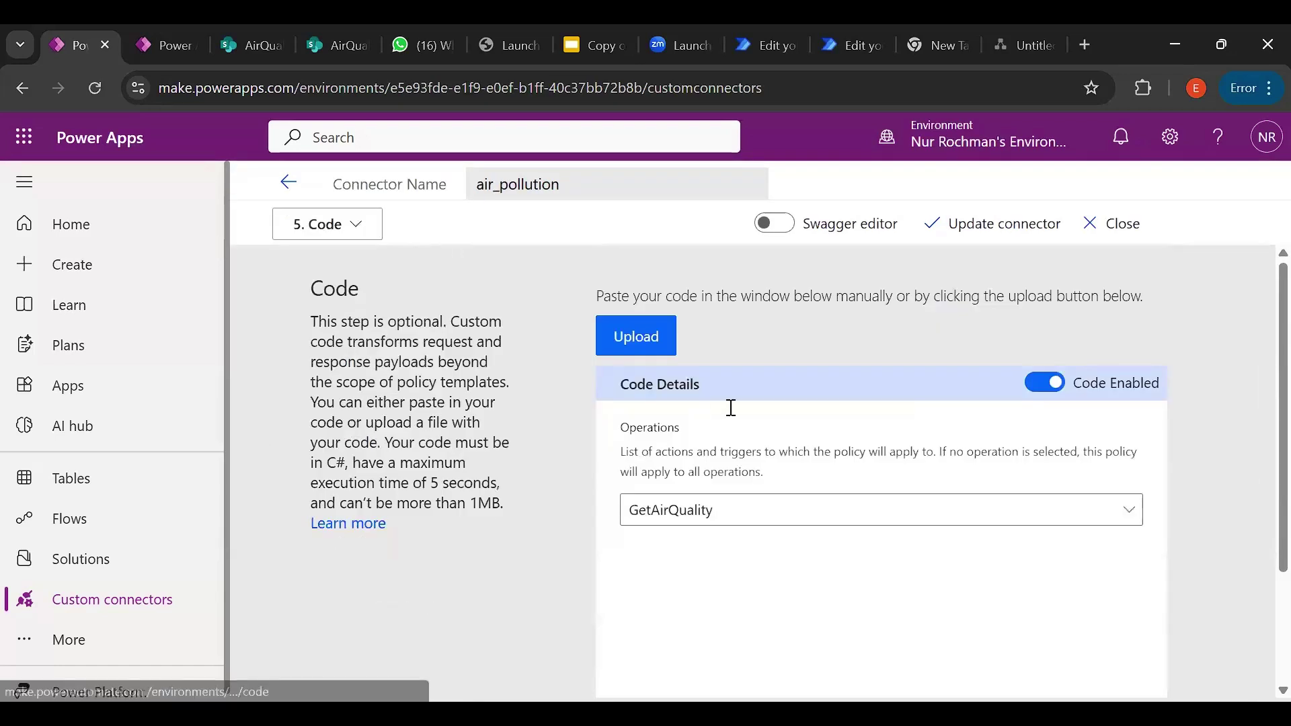
{"action": "scroll", "coordinate": [758, 415], "scroll_direction": "down", "scroll_amount": 1}
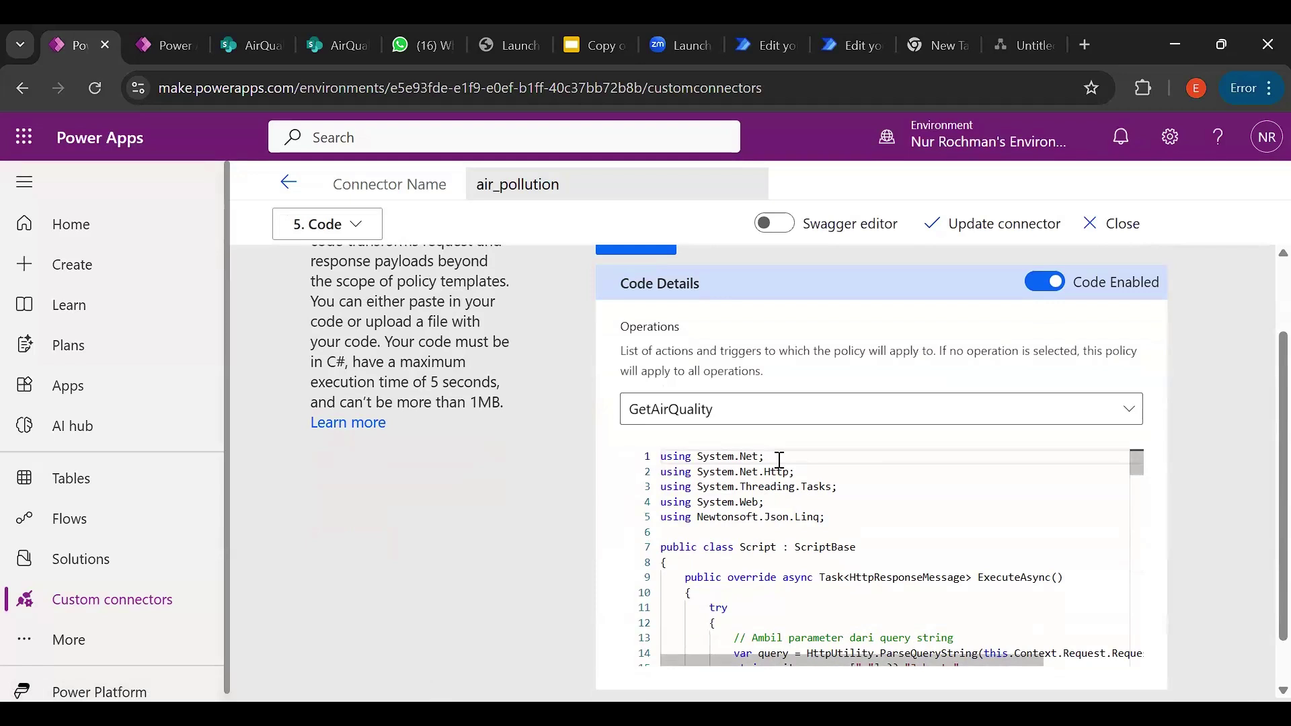
{"action": "scroll", "coordinate": [775, 457], "scroll_direction": "down", "scroll_amount": 4}
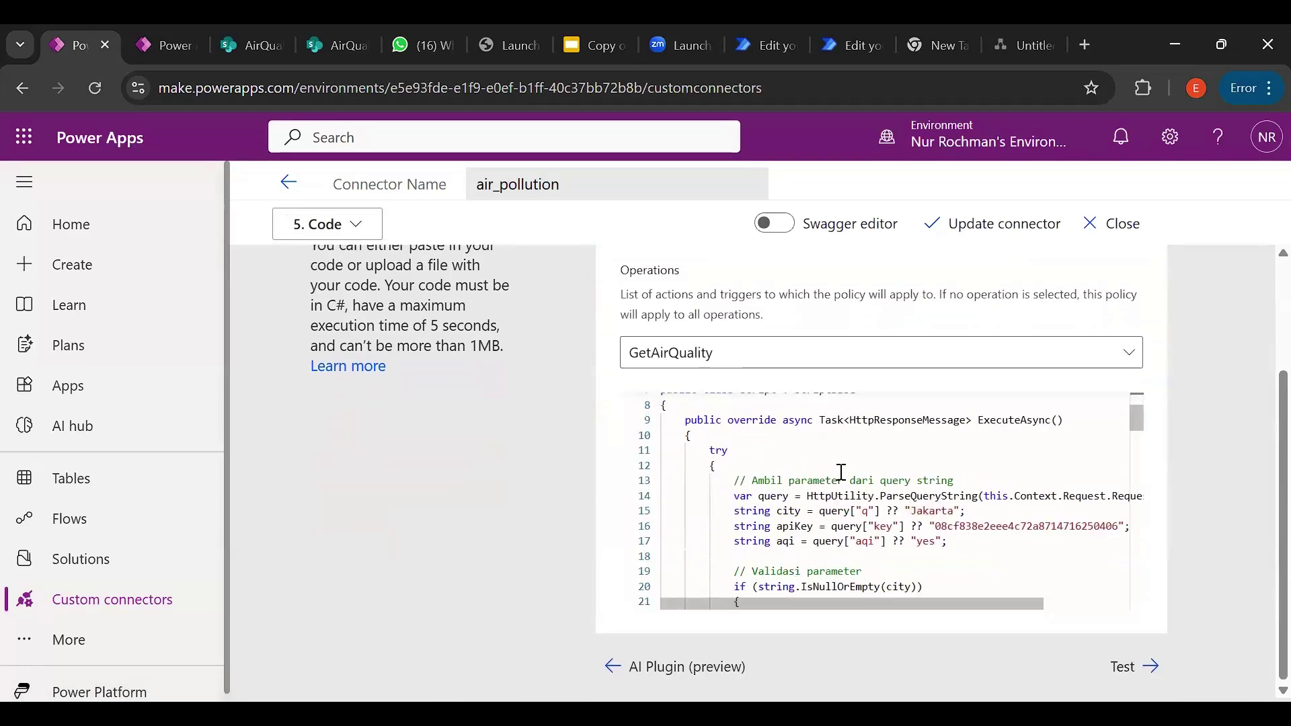
{"action": "scroll", "coordinate": [843, 497], "scroll_direction": "down", "scroll_amount": 5}
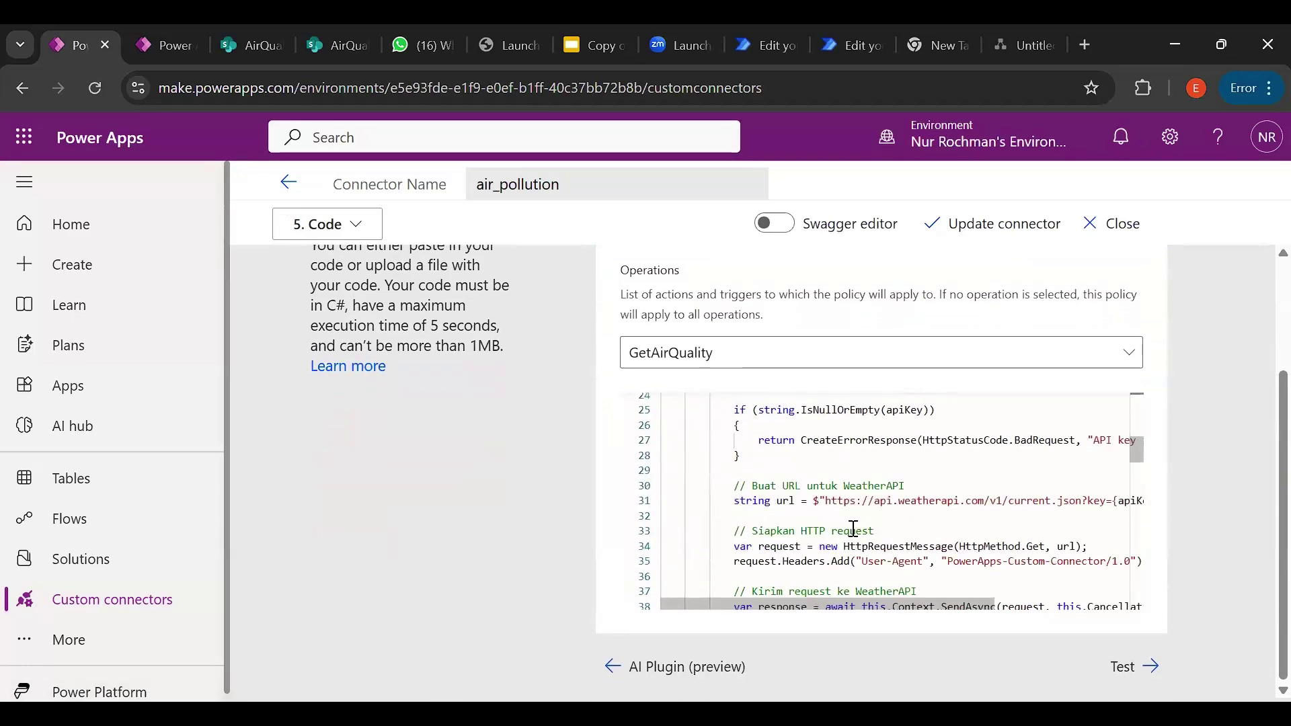
{"action": "scroll", "coordinate": [853, 529], "scroll_direction": "down", "scroll_amount": 5}
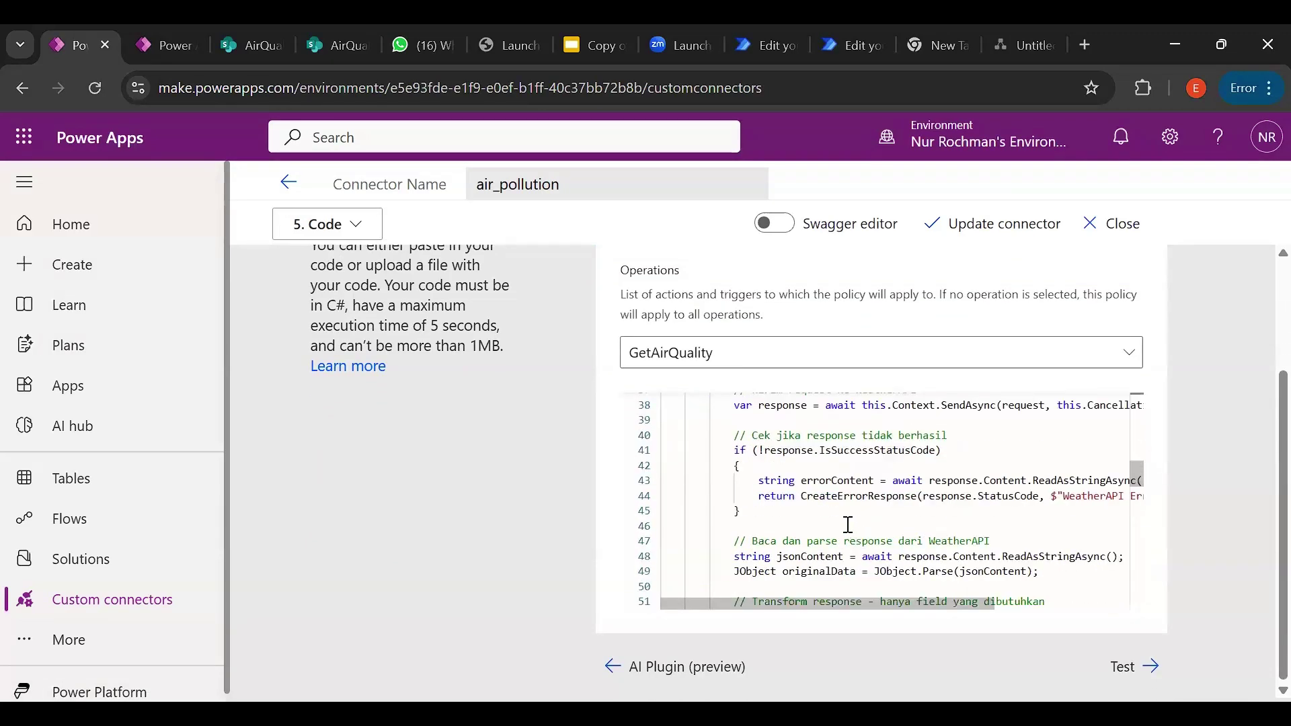
{"action": "scroll", "coordinate": [848, 524], "scroll_direction": "down", "scroll_amount": 8}
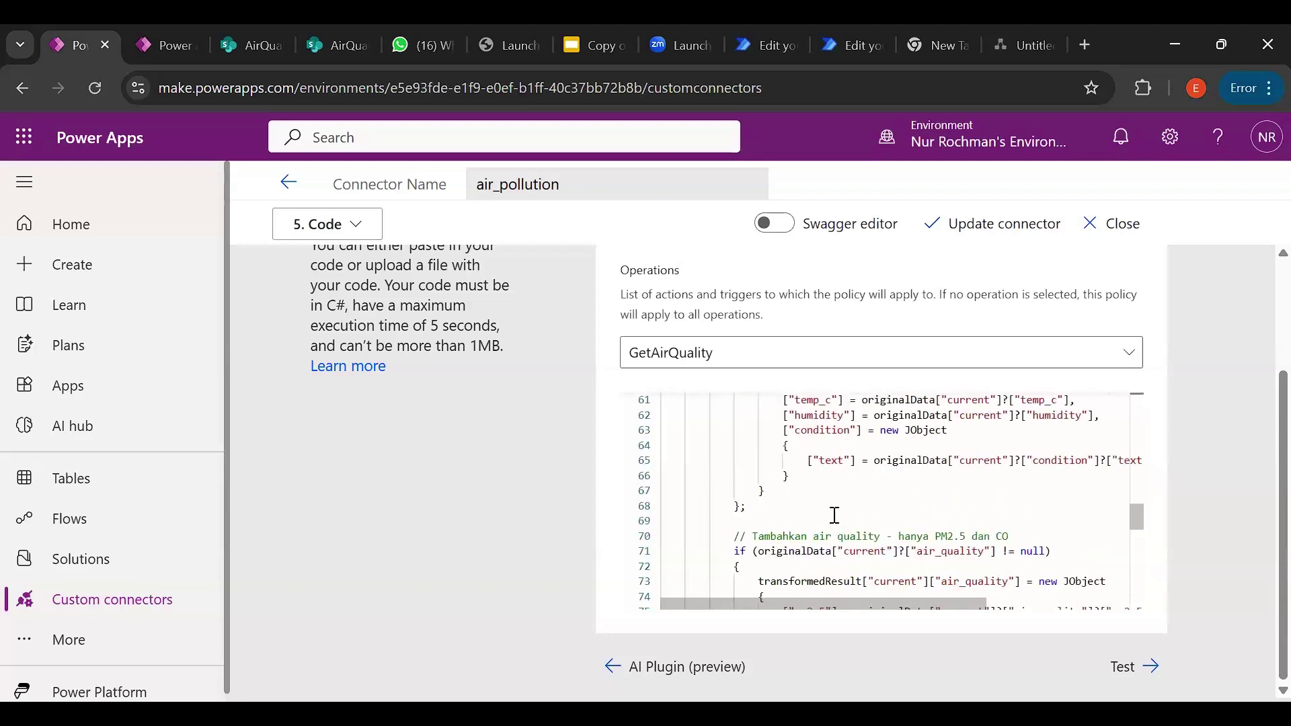
{"action": "scroll", "coordinate": [835, 515], "scroll_direction": "up", "scroll_amount": 3}
{"action": "scroll", "coordinate": [885, 493], "scroll_direction": "up", "scroll_amount": 1}
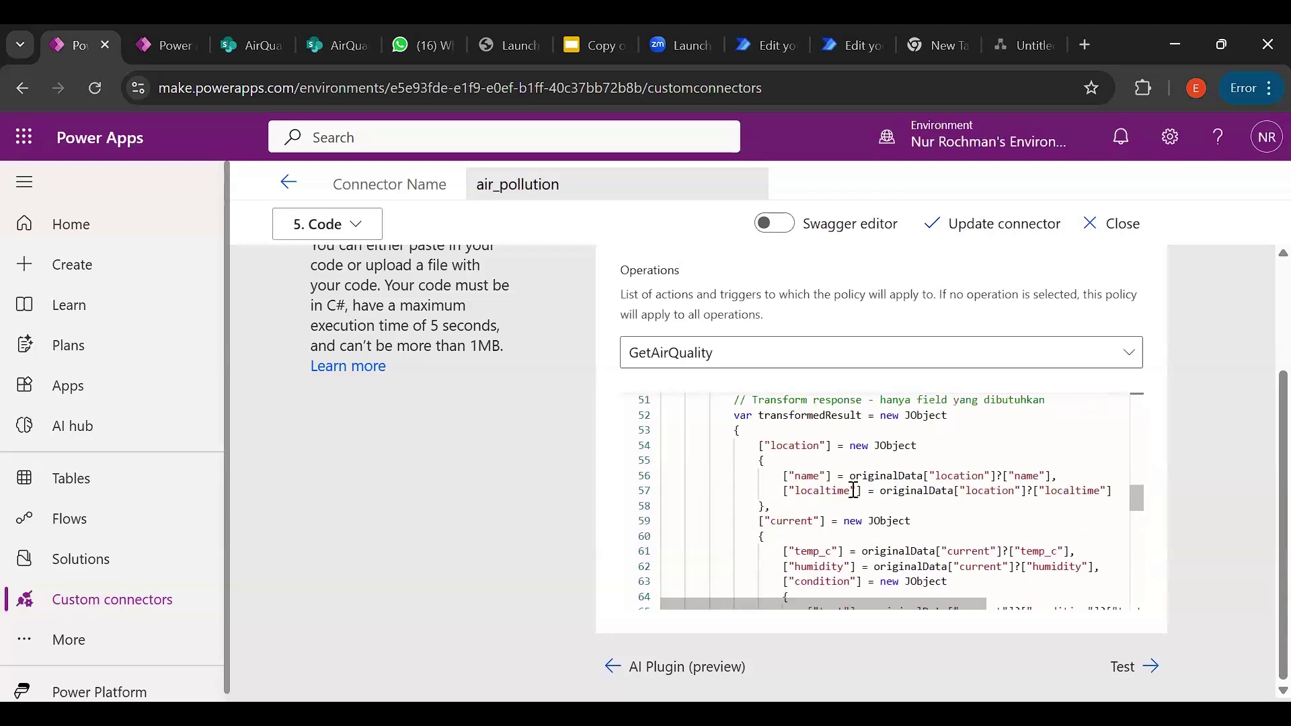
{"action": "scroll", "coordinate": [840, 497], "scroll_direction": "down", "scroll_amount": 1}
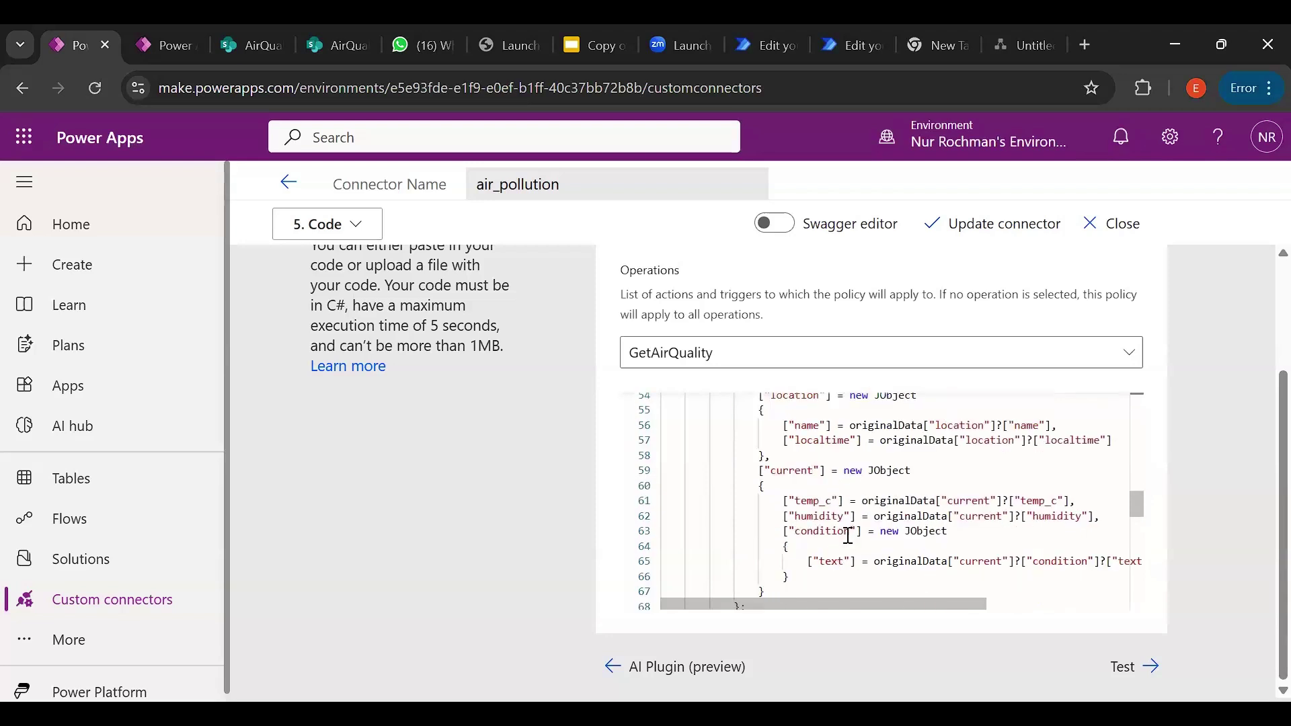
{"action": "scroll", "coordinate": [848, 536], "scroll_direction": "down", "scroll_amount": 6}
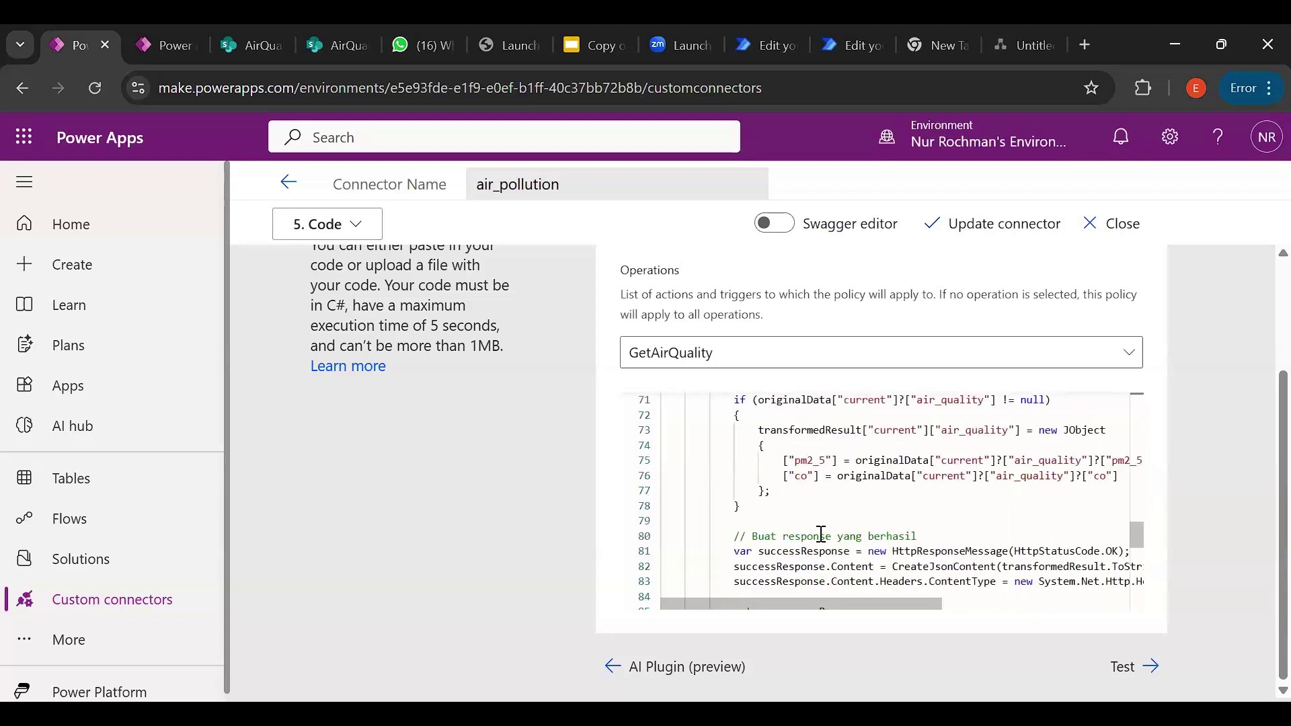
{"action": "scroll", "coordinate": [821, 535], "scroll_direction": "down", "scroll_amount": 8}
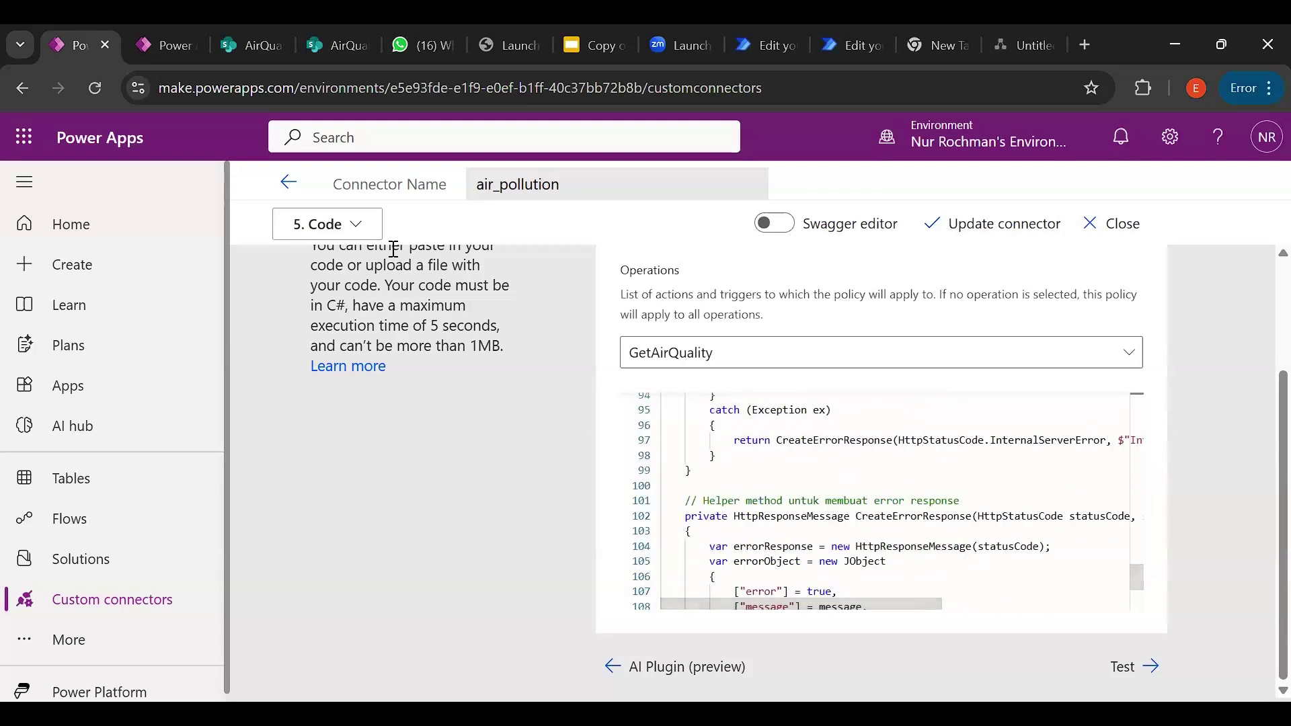
Test the GetAirQuality operation with key, q and aqi left empty, and examine the response body and schema validation
{"action": "left_click", "coordinate": [327, 224]}
{"action": "left_click", "coordinate": [332, 440]}
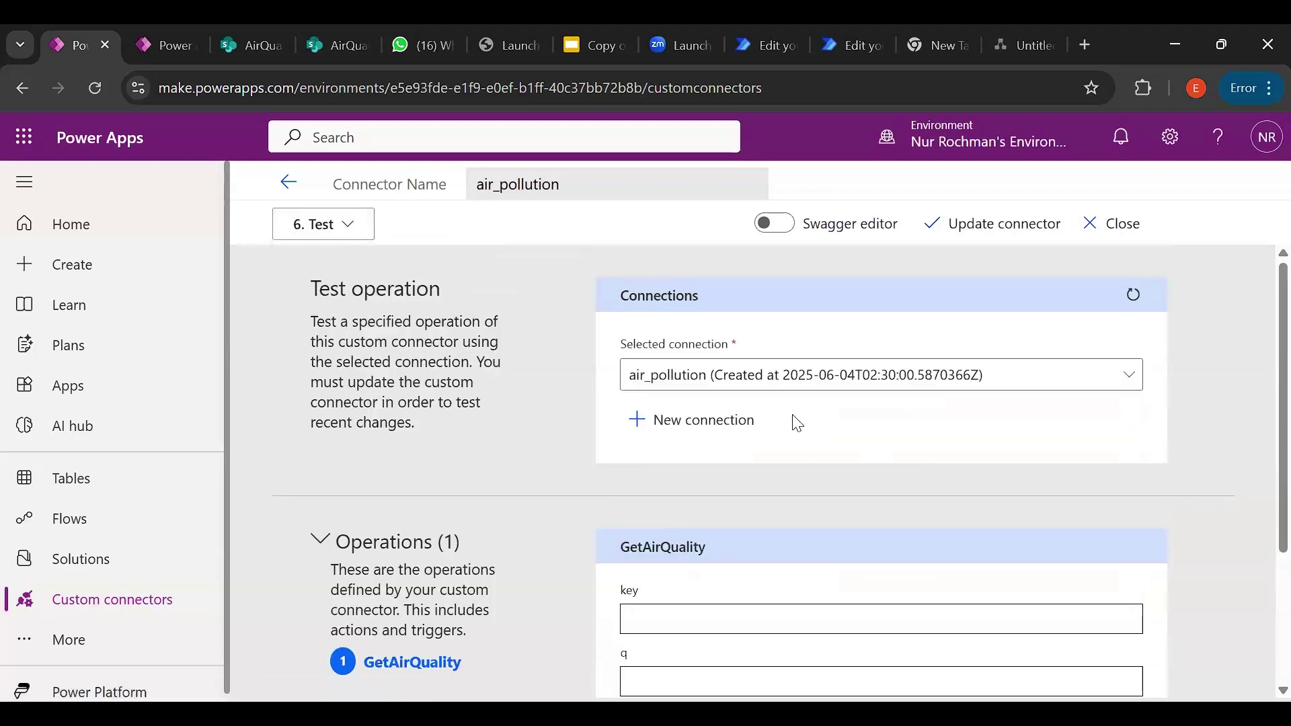
{"action": "scroll", "coordinate": [798, 422], "scroll_direction": "down", "scroll_amount": 3}
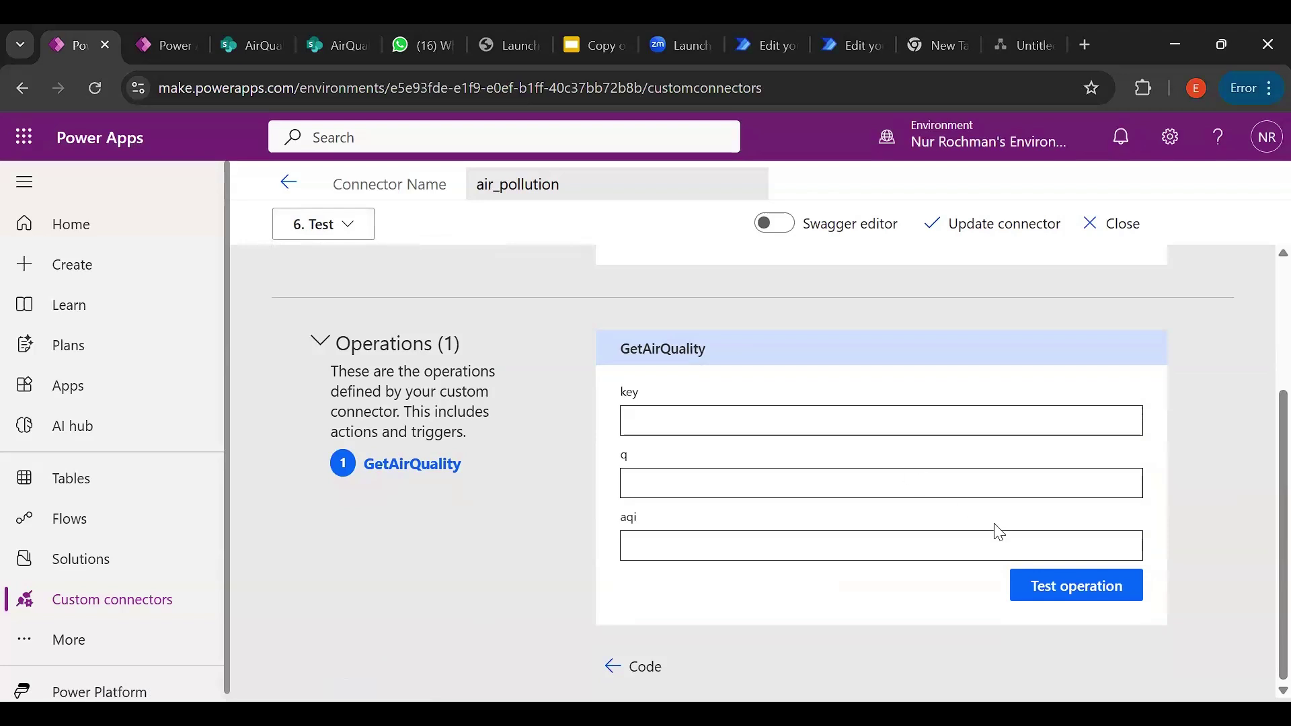
{"action": "key", "text": "Return"}
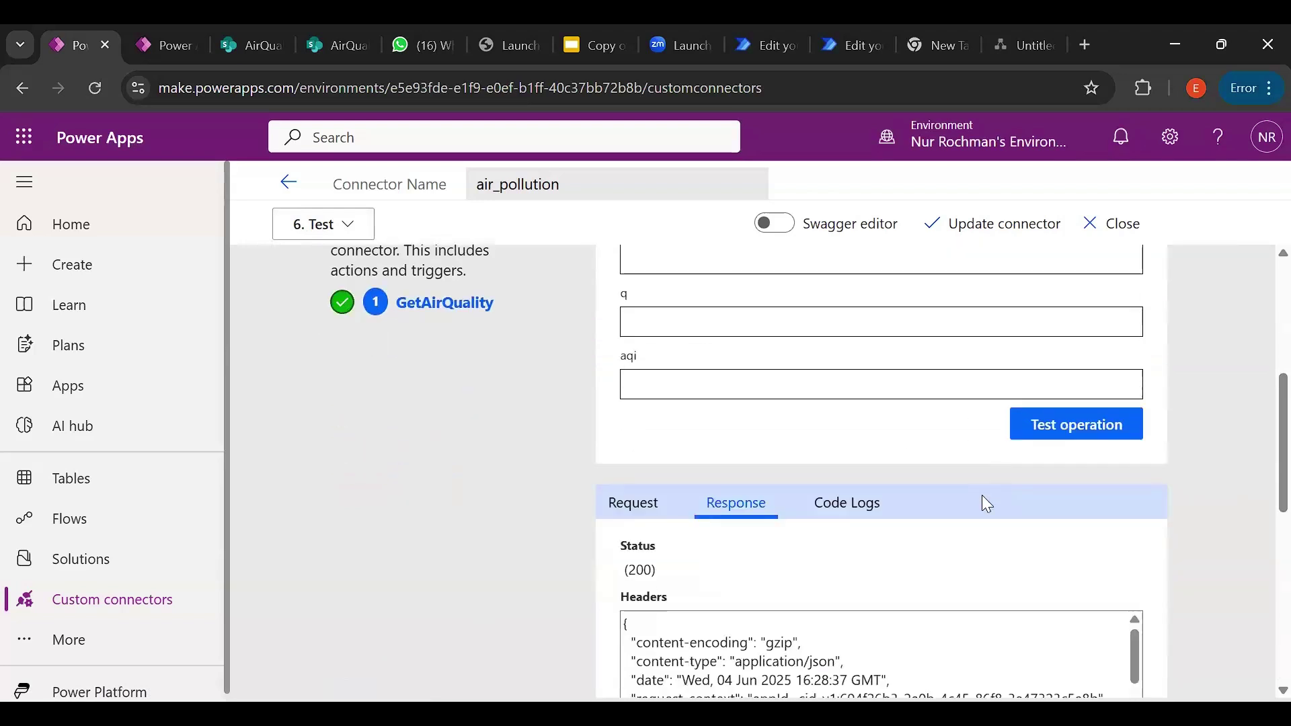
{"action": "scroll", "coordinate": [987, 504], "scroll_direction": "down", "scroll_amount": 4}
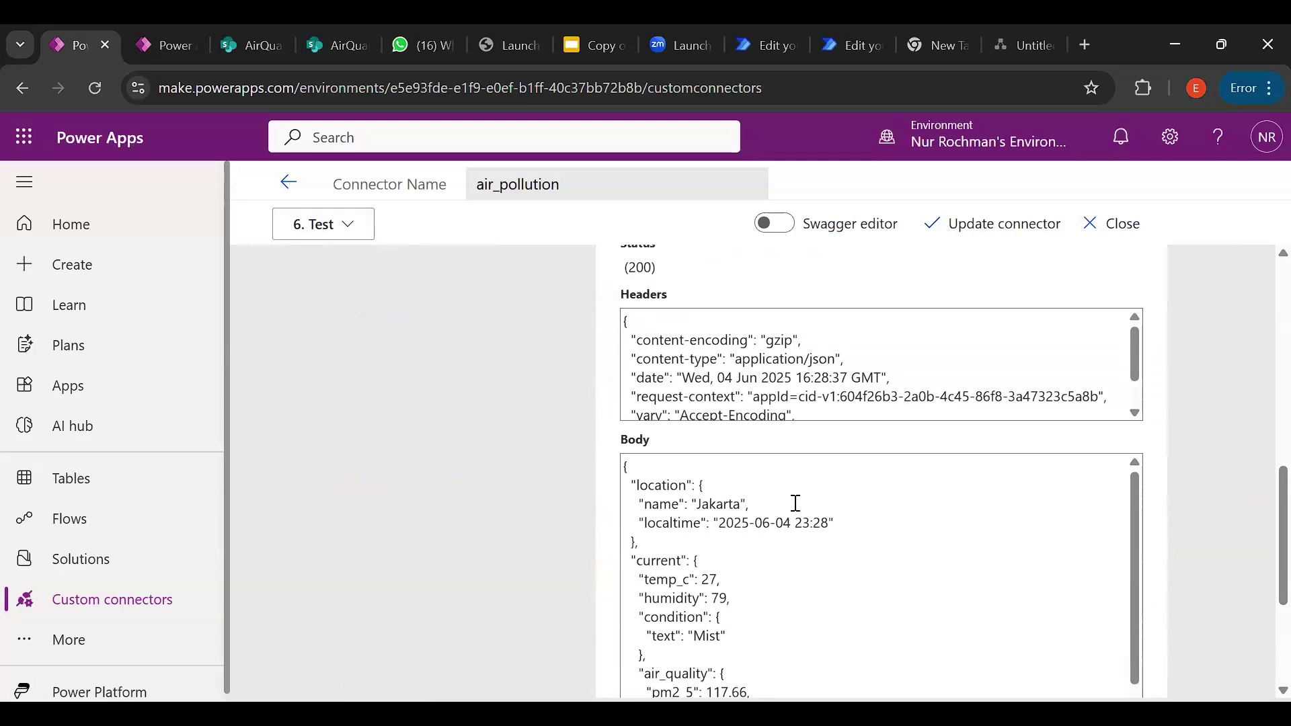
{"action": "scroll", "coordinate": [819, 499], "scroll_direction": "down", "scroll_amount": 3}
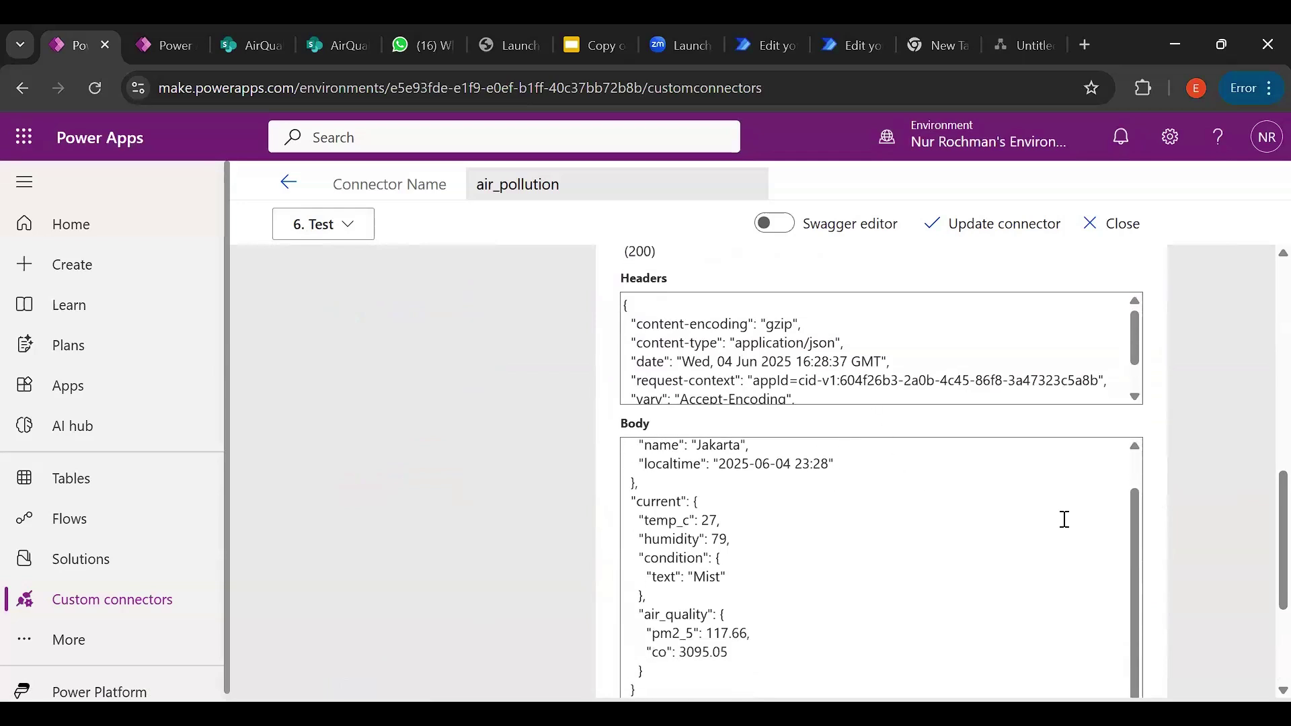
{"action": "scroll", "coordinate": [824, 464], "scroll_direction": "down", "scroll_amount": 1}
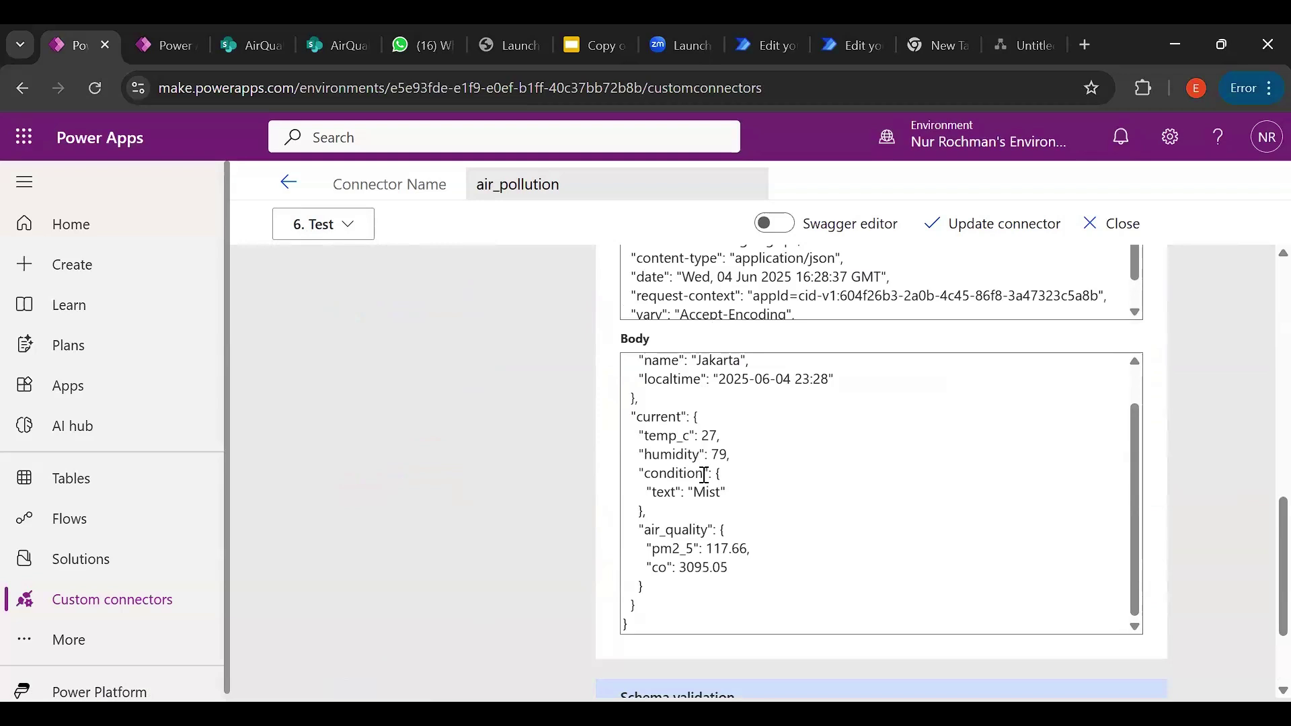
{"action": "scroll", "coordinate": [704, 475], "scroll_direction": "down", "scroll_amount": 1}
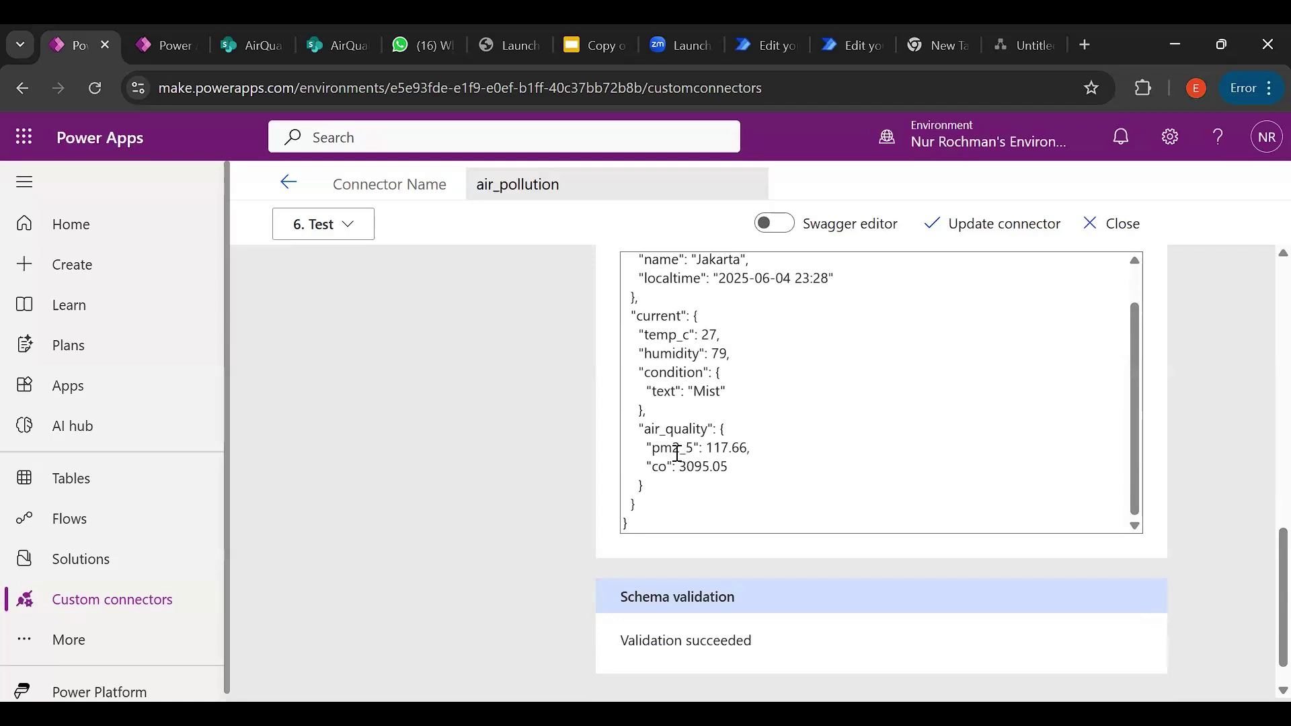
Test the GetAirQuality operation with q set to yogyakarta, and examine the response headers, body and schema validation
{"action": "scroll", "coordinate": [822, 467], "scroll_direction": "up", "scroll_amount": 8}
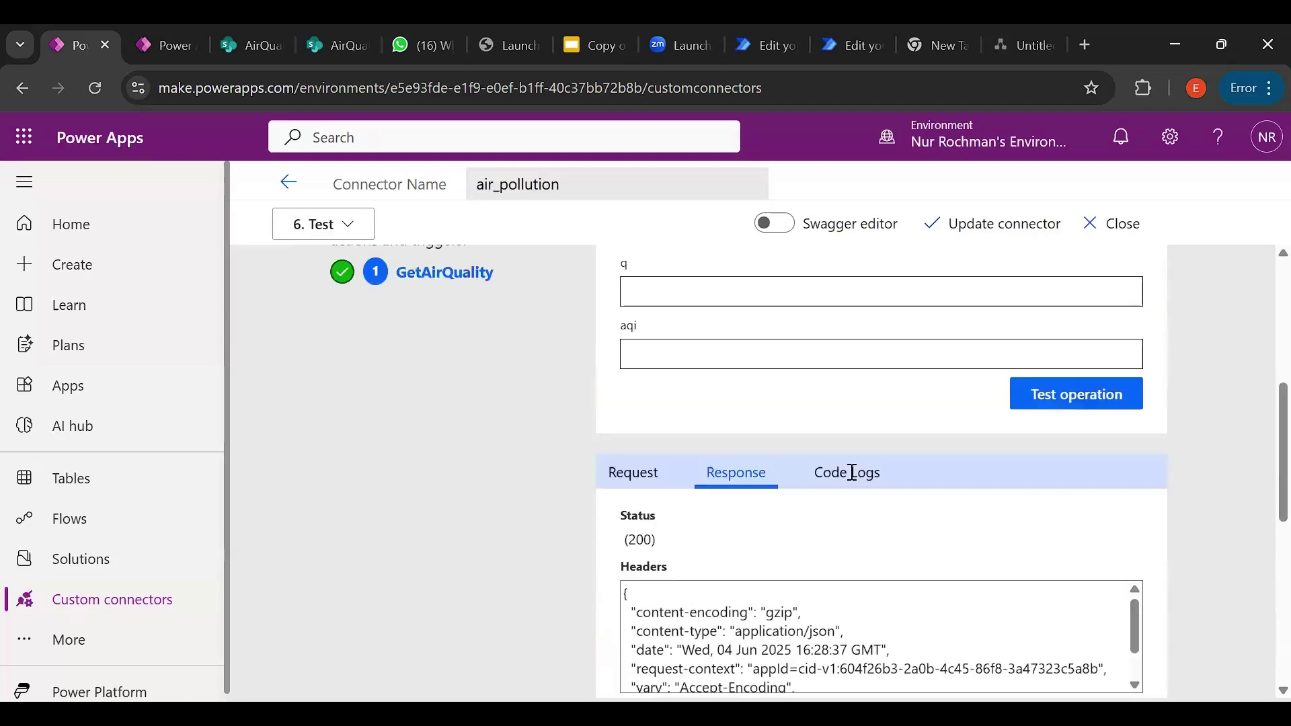
{"action": "left_click", "coordinate": [734, 424]}
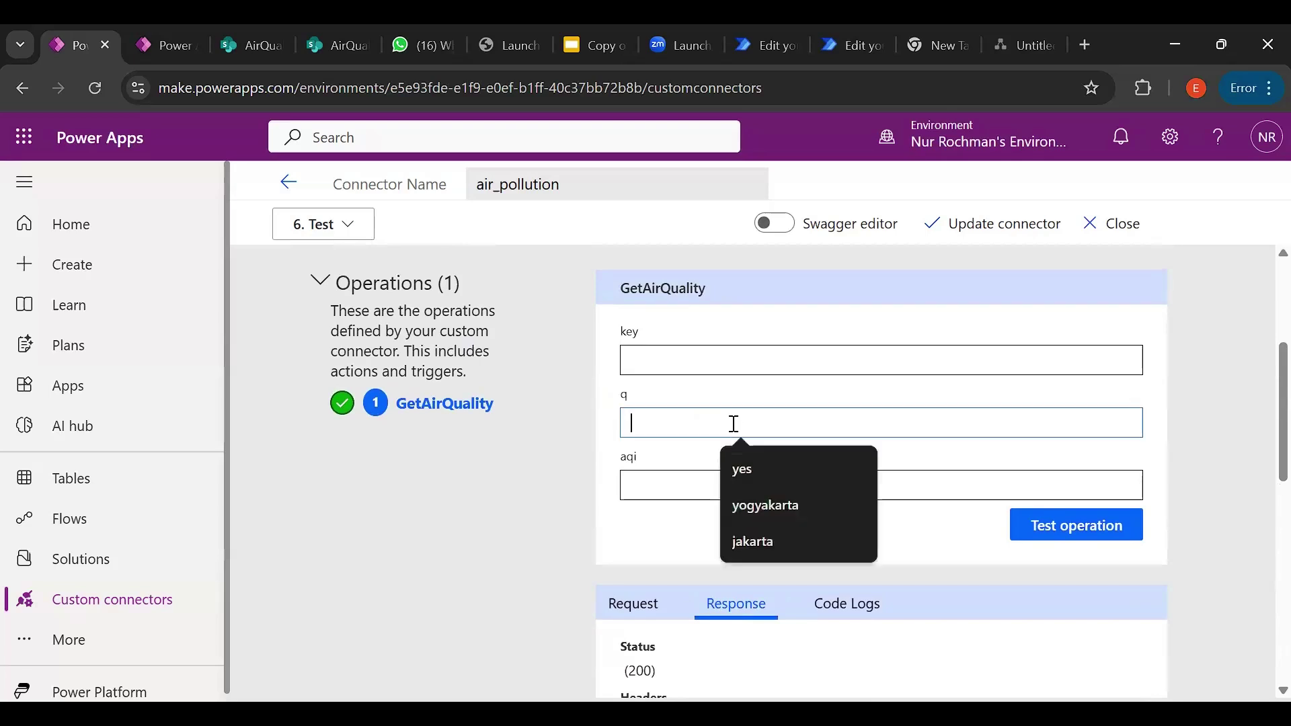
{"action": "left_click", "coordinate": [768, 503]}
{"action": "left_click", "coordinate": [1028, 533]}
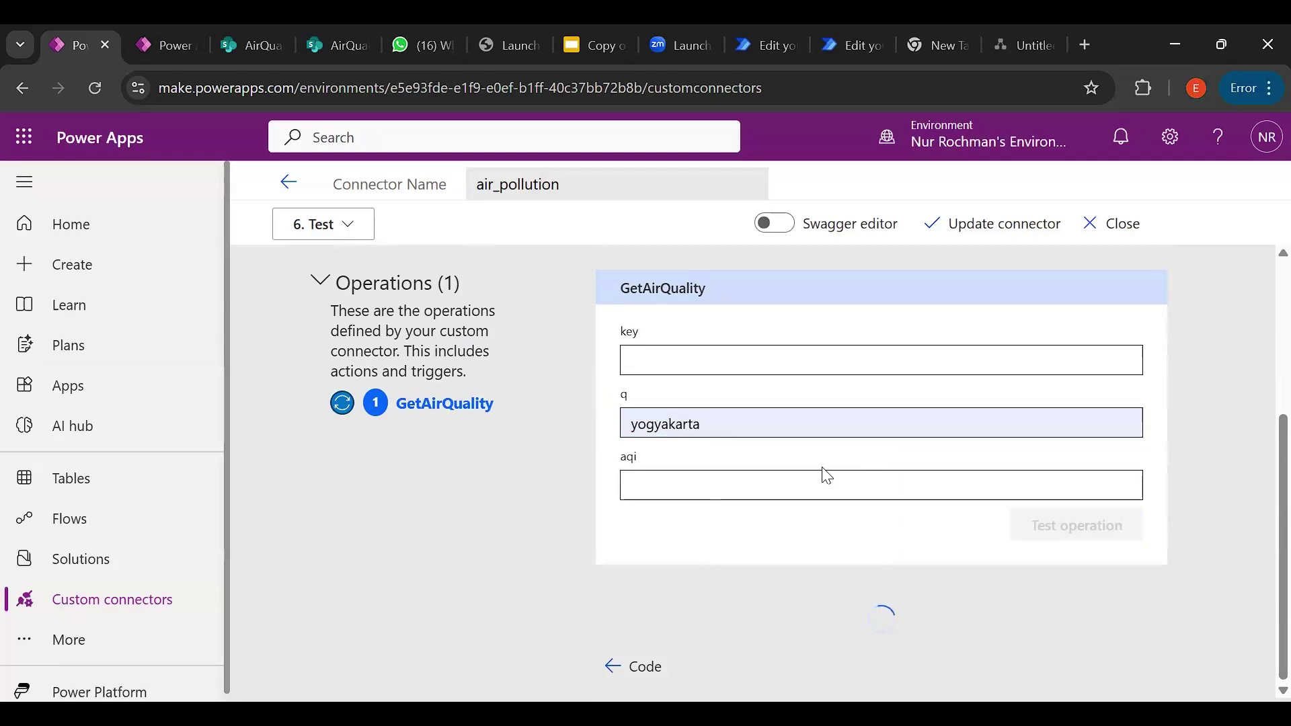
{"action": "scroll", "coordinate": [813, 471], "scroll_direction": "down", "scroll_amount": 5}
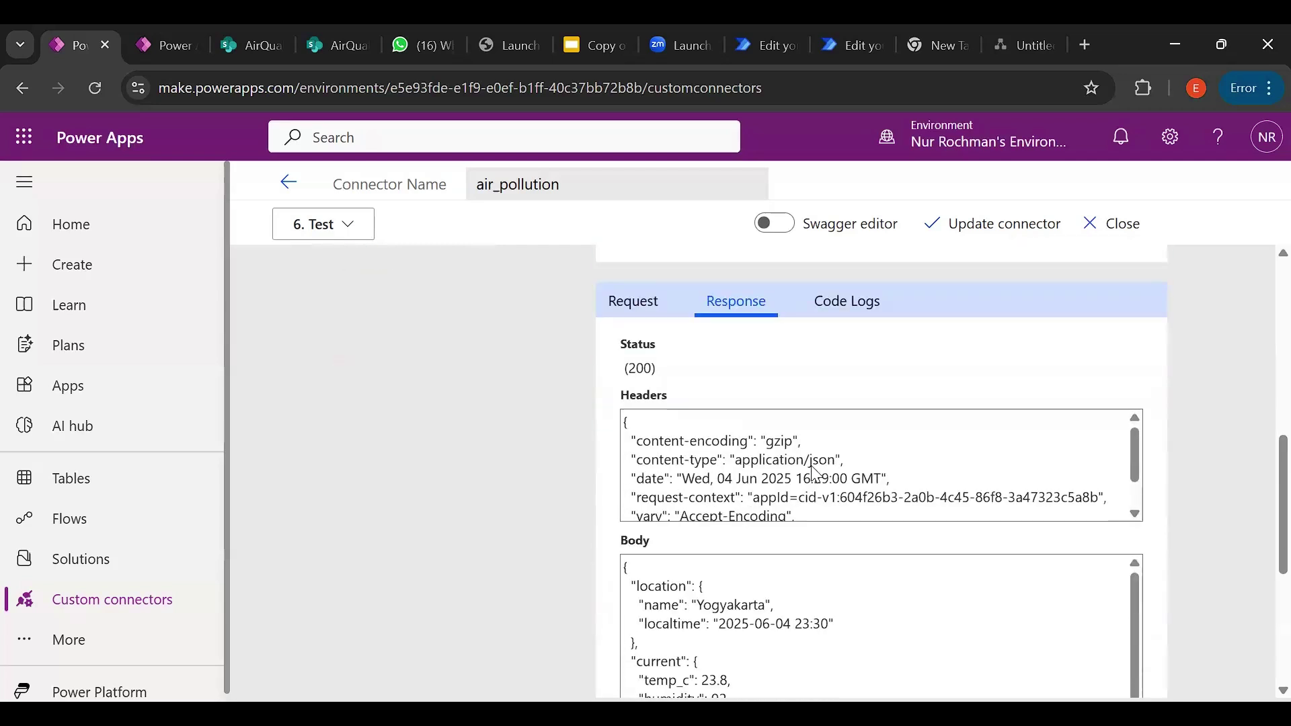
{"action": "scroll", "coordinate": [797, 485], "scroll_direction": "down", "scroll_amount": 2}
{"action": "scroll", "coordinate": [780, 489], "scroll_direction": "down", "scroll_amount": 1}
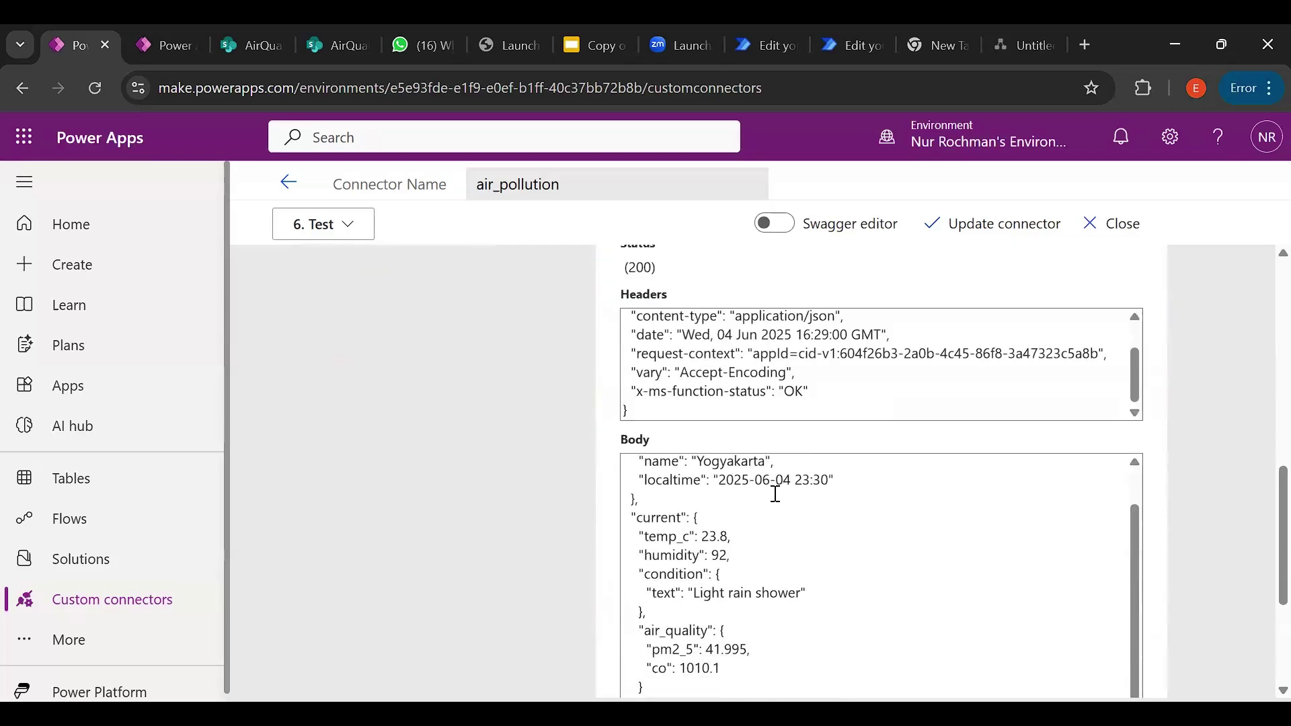
{"action": "scroll", "coordinate": [752, 494], "scroll_direction": "up", "scroll_amount": 1}
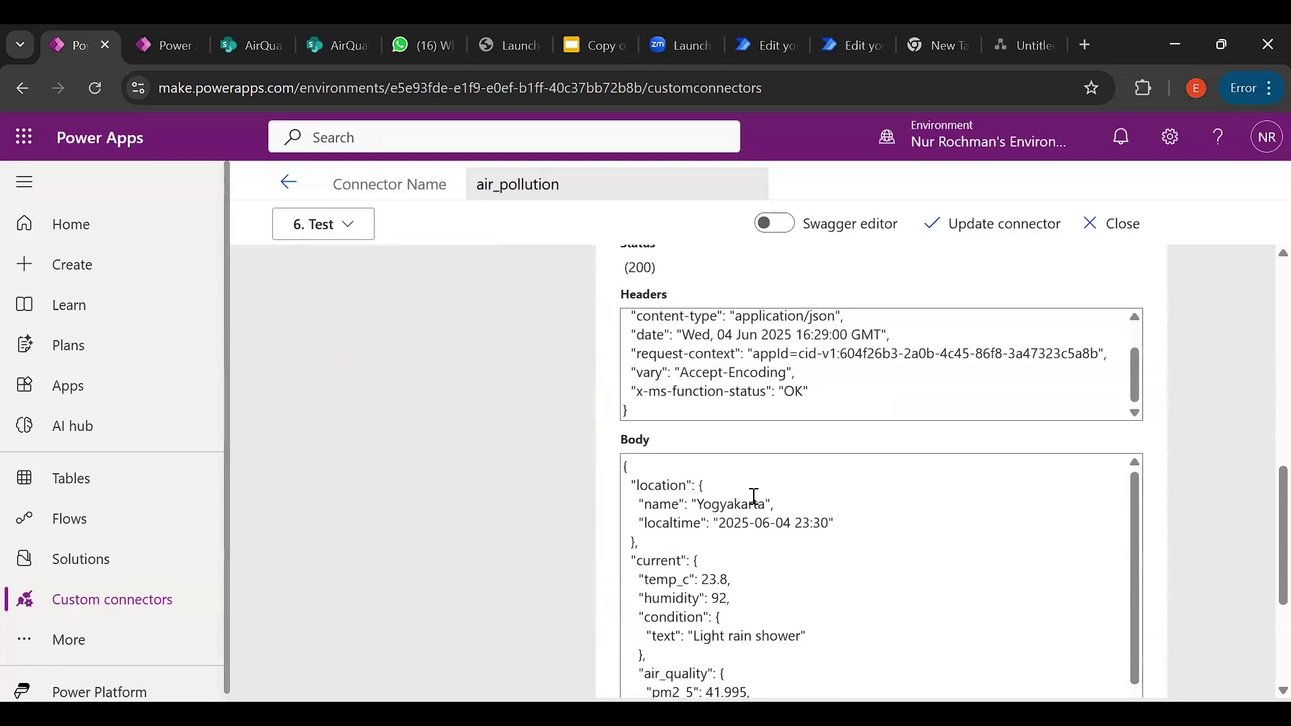
{"action": "scroll", "coordinate": [754, 496], "scroll_direction": "down", "scroll_amount": 2}
{"action": "scroll", "coordinate": [883, 436], "scroll_direction": "down", "scroll_amount": 4}
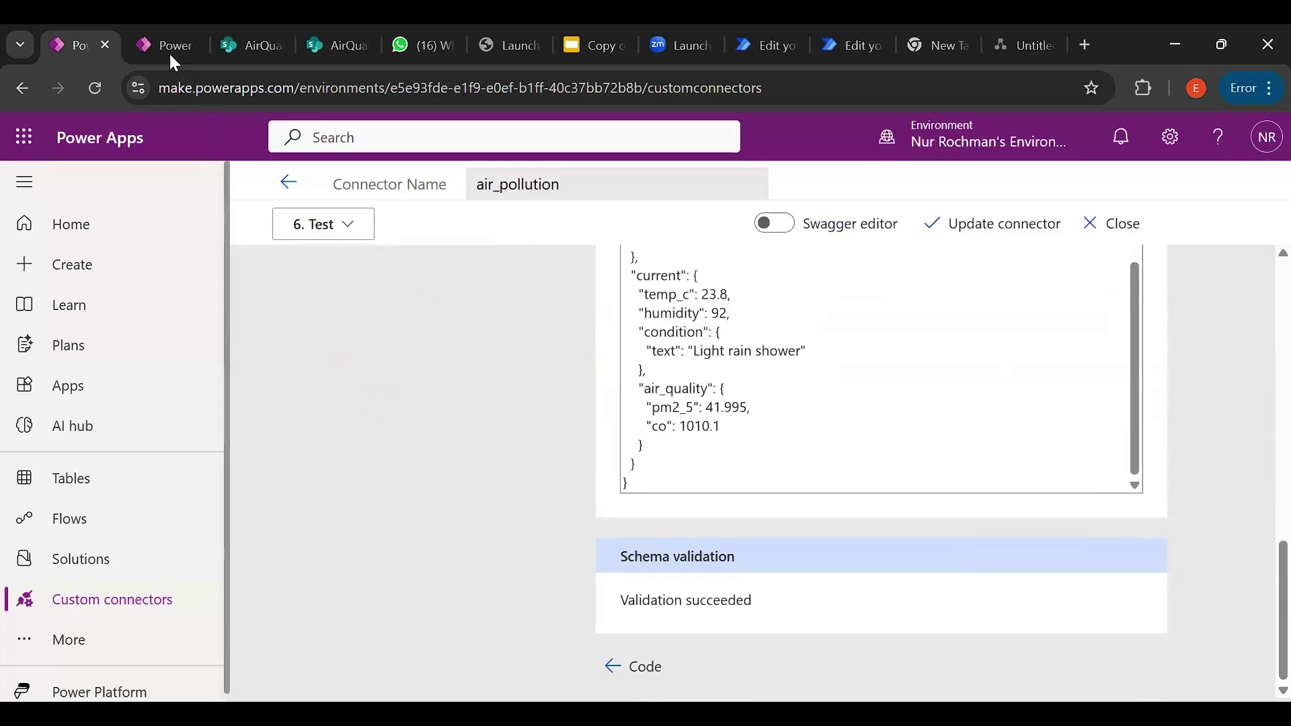
Switch to the AirQualityApp editor and look over the screen's weather and air quality fields, from Temperatur to Kondisi Cuaca
{"action": "left_click", "coordinate": [151, 30]}
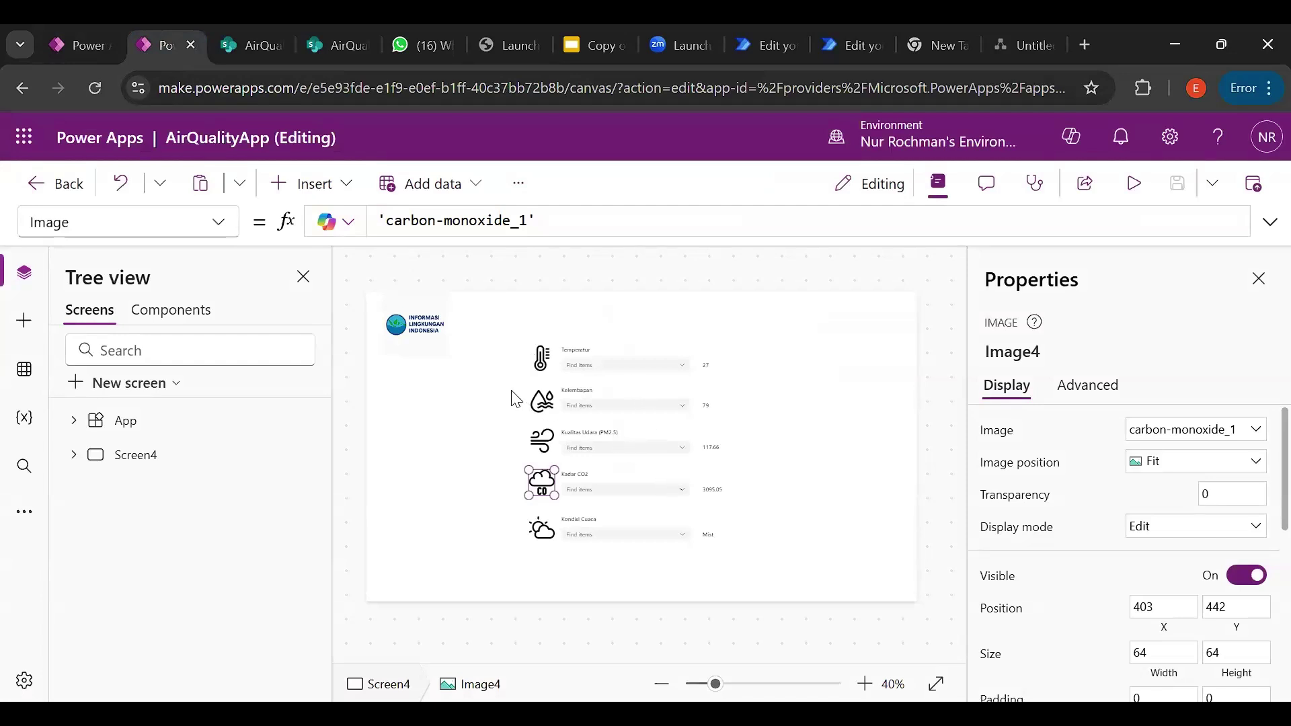
{"action": "scroll", "coordinate": [514, 398], "scroll_direction": "up", "scroll_amount": 2}
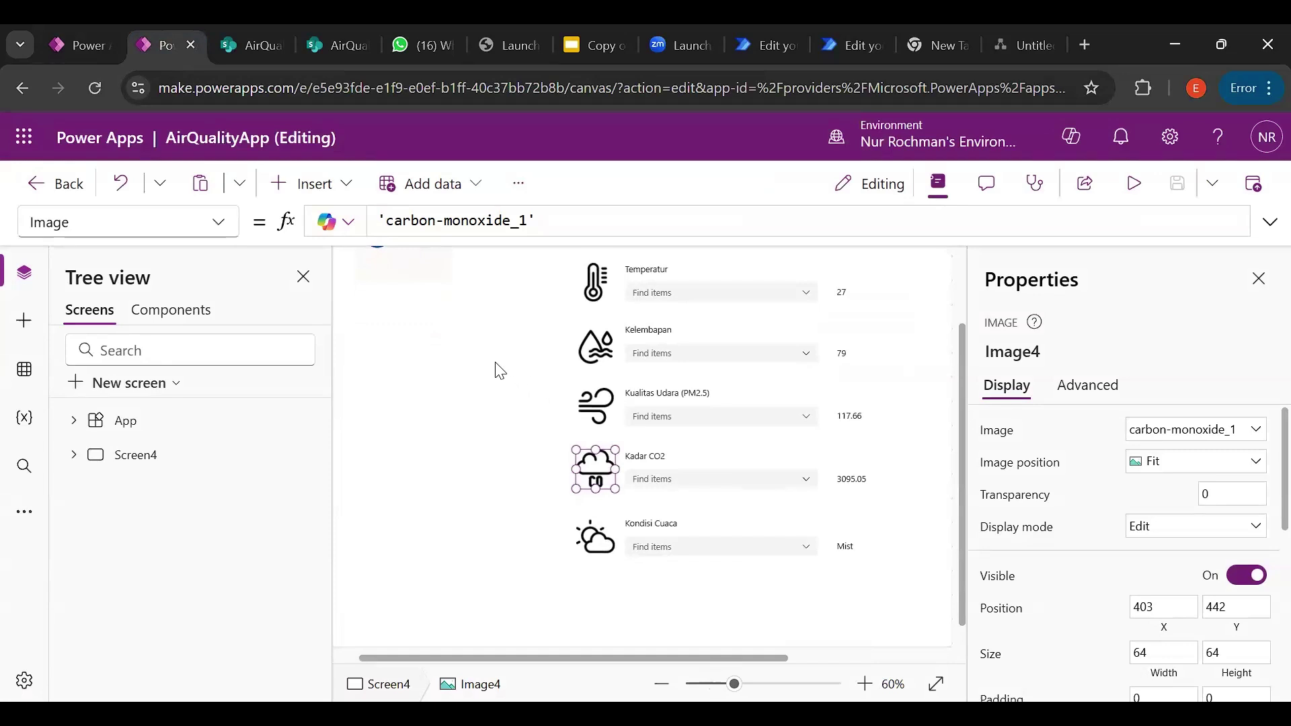
{"action": "scroll", "coordinate": [496, 369], "scroll_direction": "up", "scroll_amount": 2}
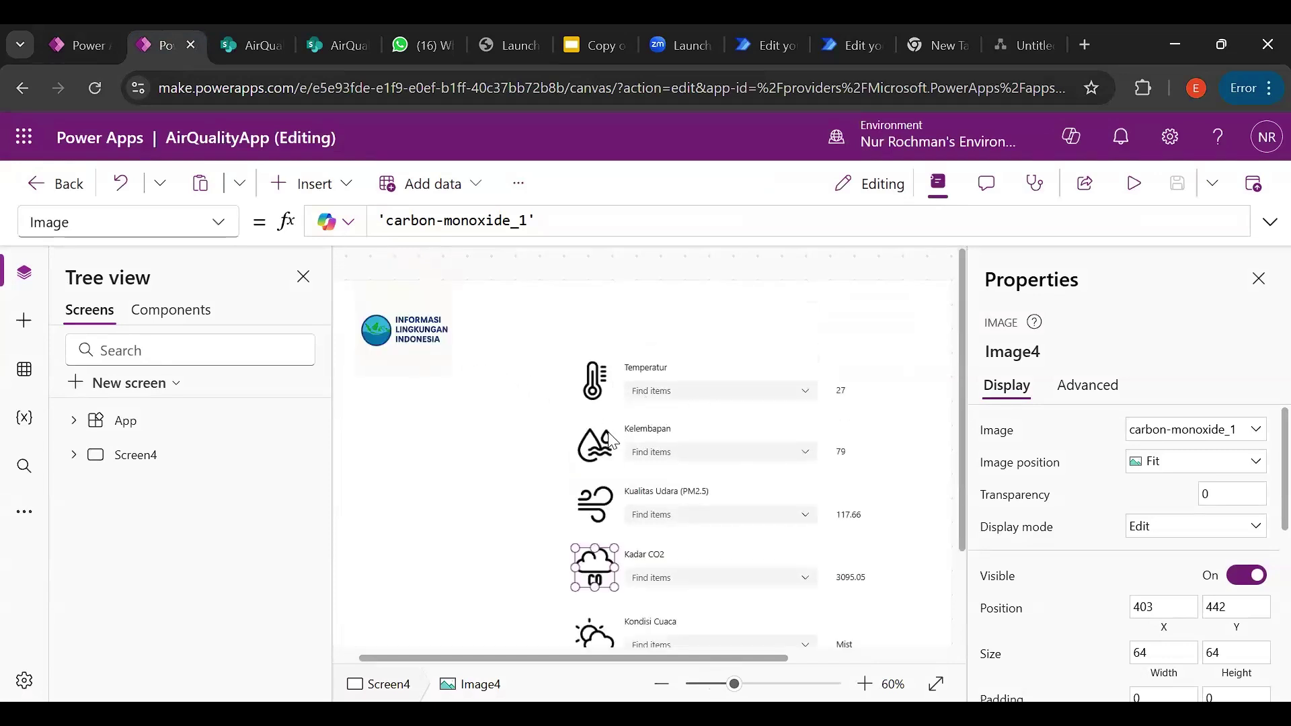
{"action": "scroll", "coordinate": [610, 440], "scroll_direction": "down", "scroll_amount": 2}
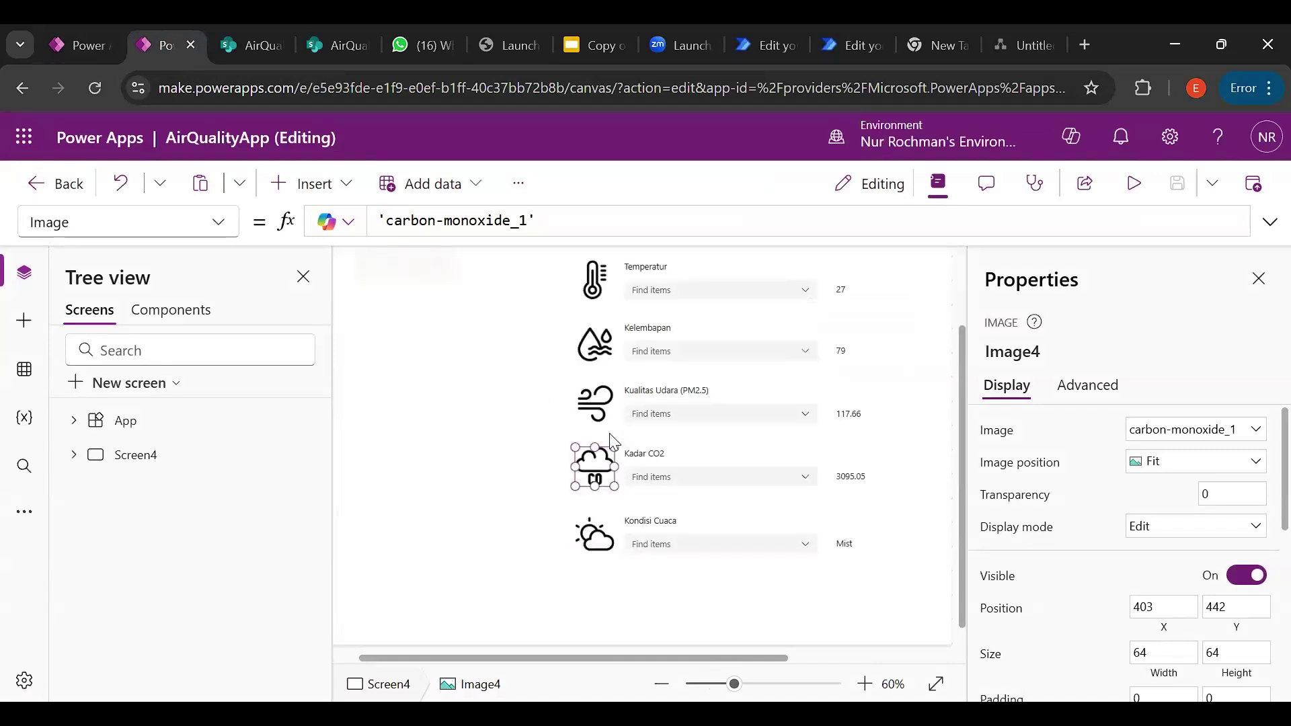
{"action": "scroll", "coordinate": [611, 440], "scroll_direction": "up", "scroll_amount": 2}
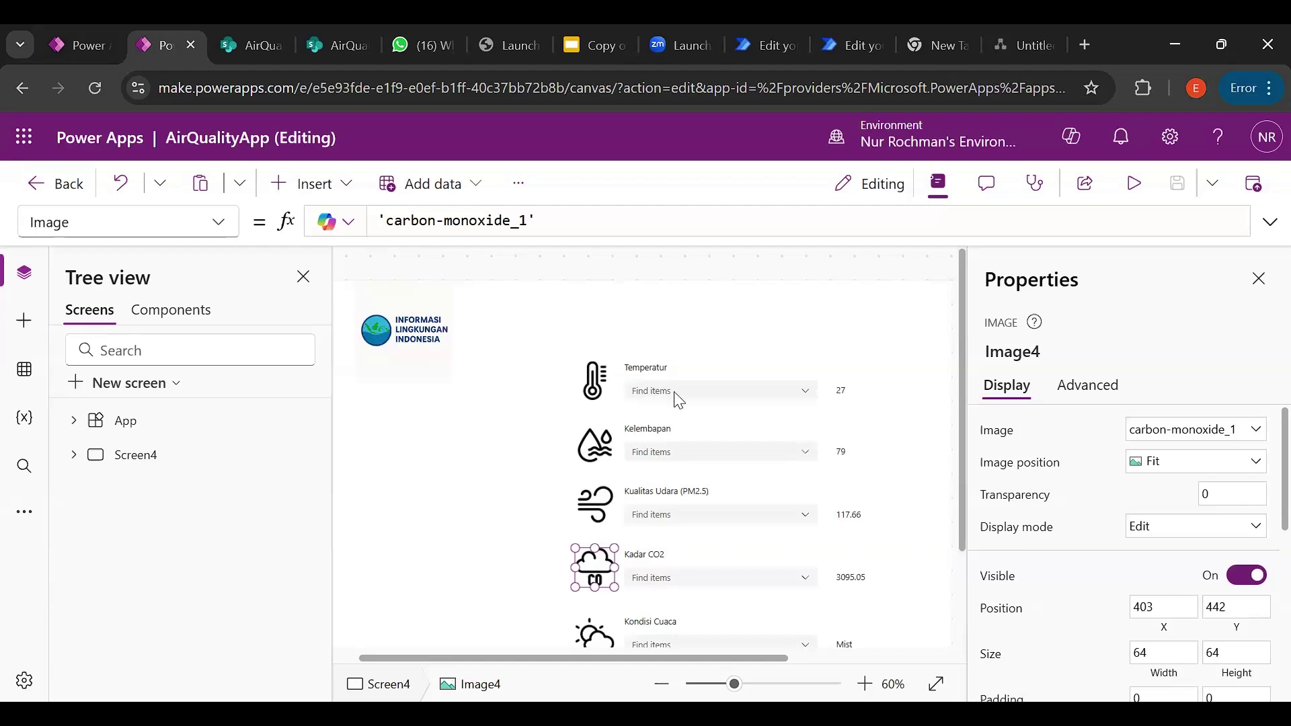
Preview the app, choosing Yogyakarta for Temperatur and Bandung for Kelembapan
{"action": "left_click", "coordinate": [1134, 195]}
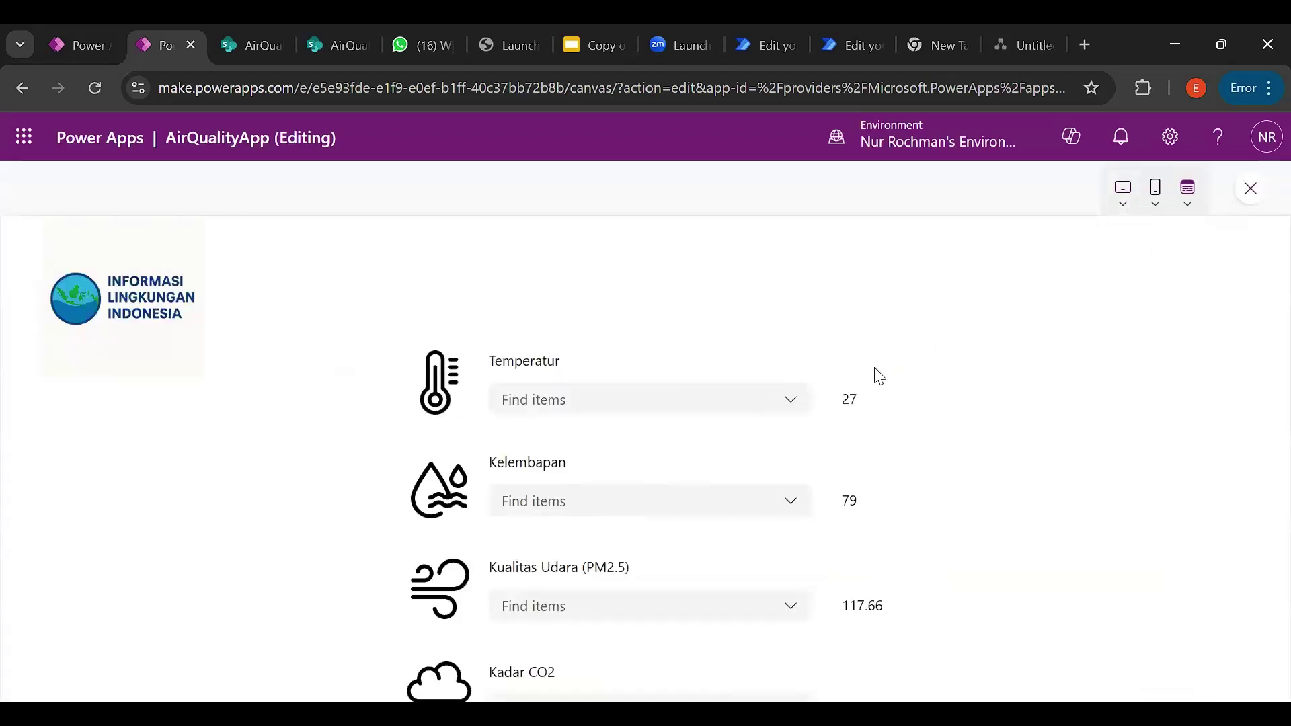
{"action": "left_click", "coordinate": [793, 400]}
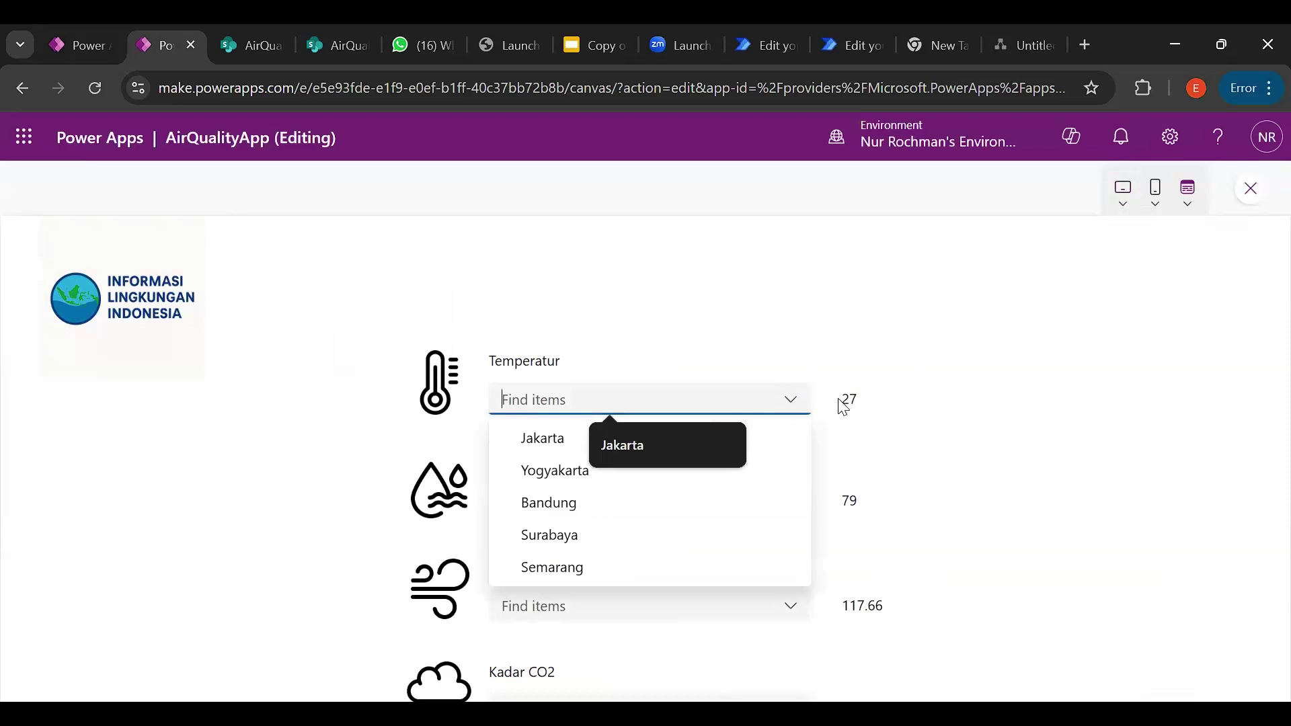
{"action": "left_click", "coordinate": [525, 474]}
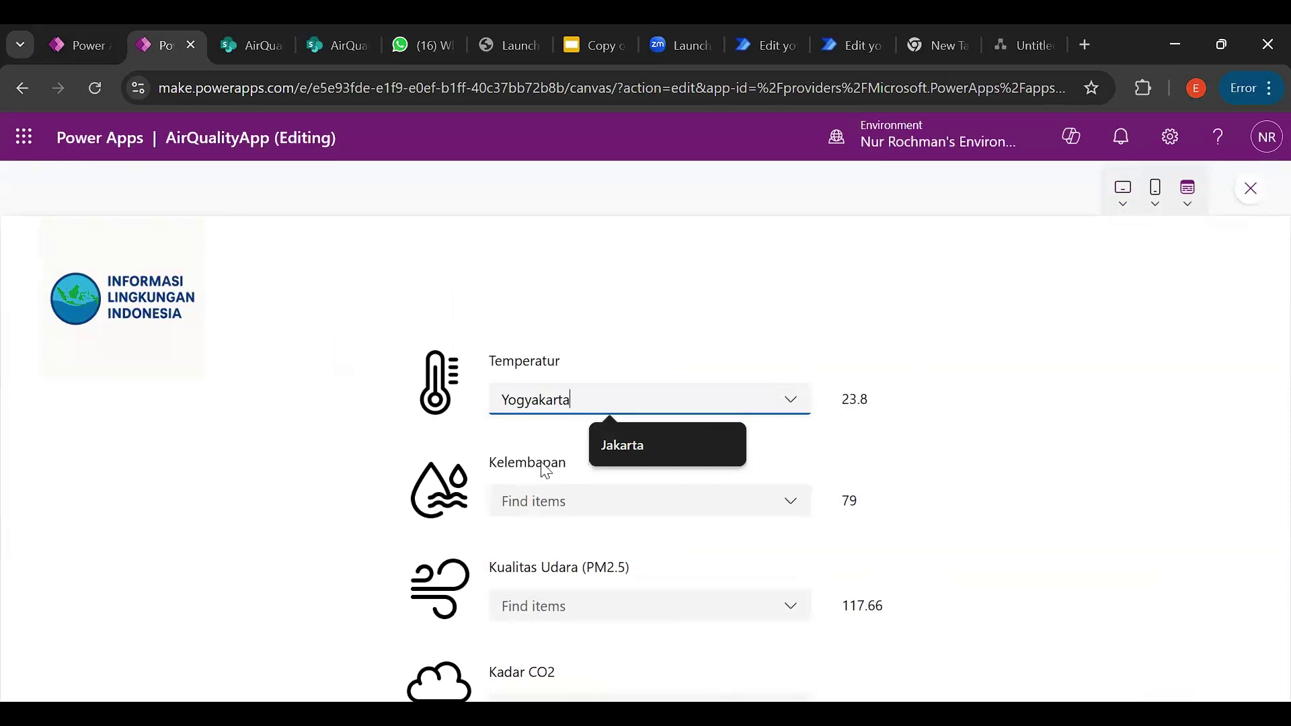
{"action": "left_click", "coordinate": [792, 511]}
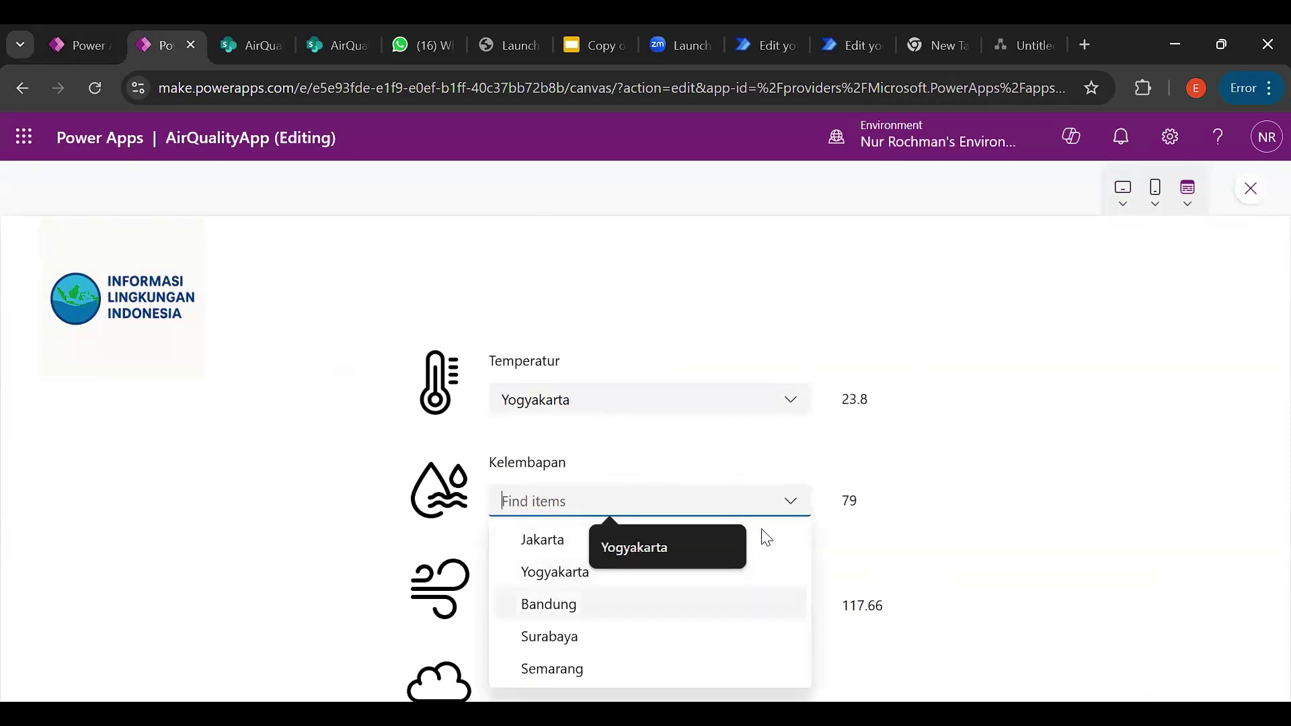
{"action": "key", "text": "Return"}
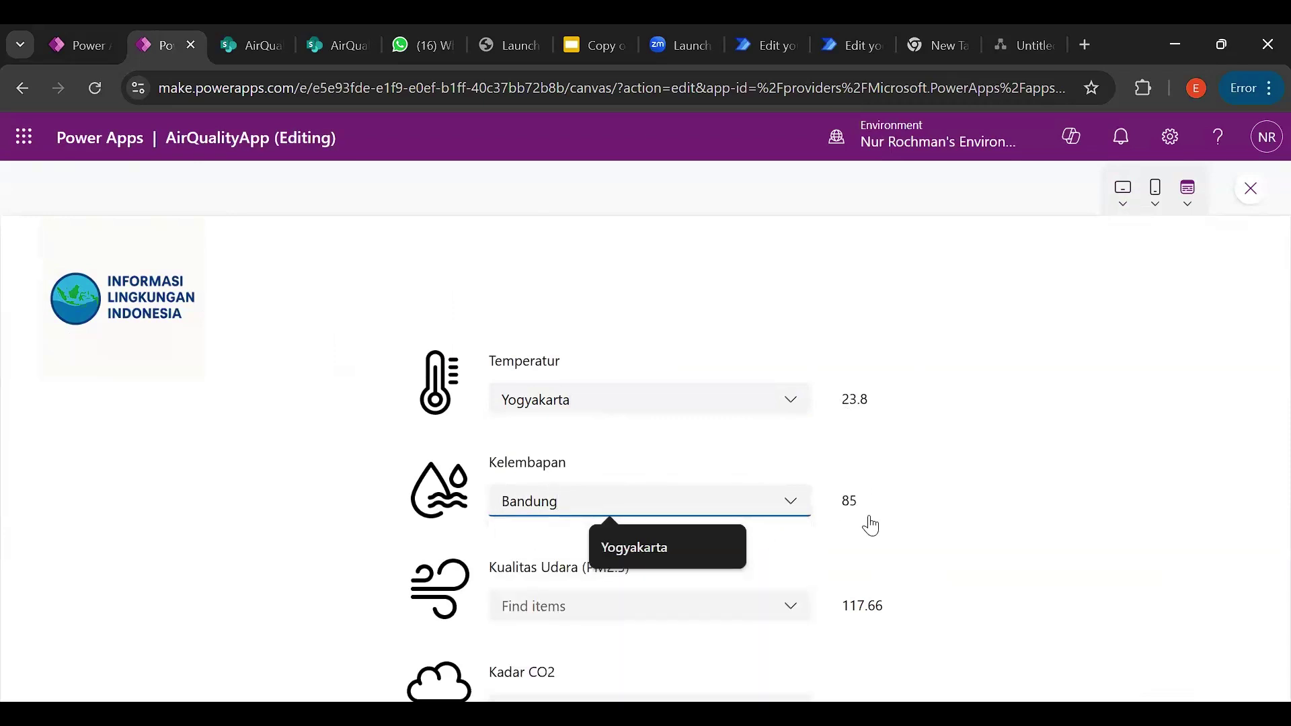
Choose Surabaya as the city for Kualitas Udara (PM2.5) in the app preview
{"action": "key", "text": "Tab"}
{"action": "key", "text": "Down"}
{"action": "key", "text": "Down"}
{"action": "key", "text": "Down"}
{"action": "key", "text": "Down"}
{"action": "key", "text": "Return"}
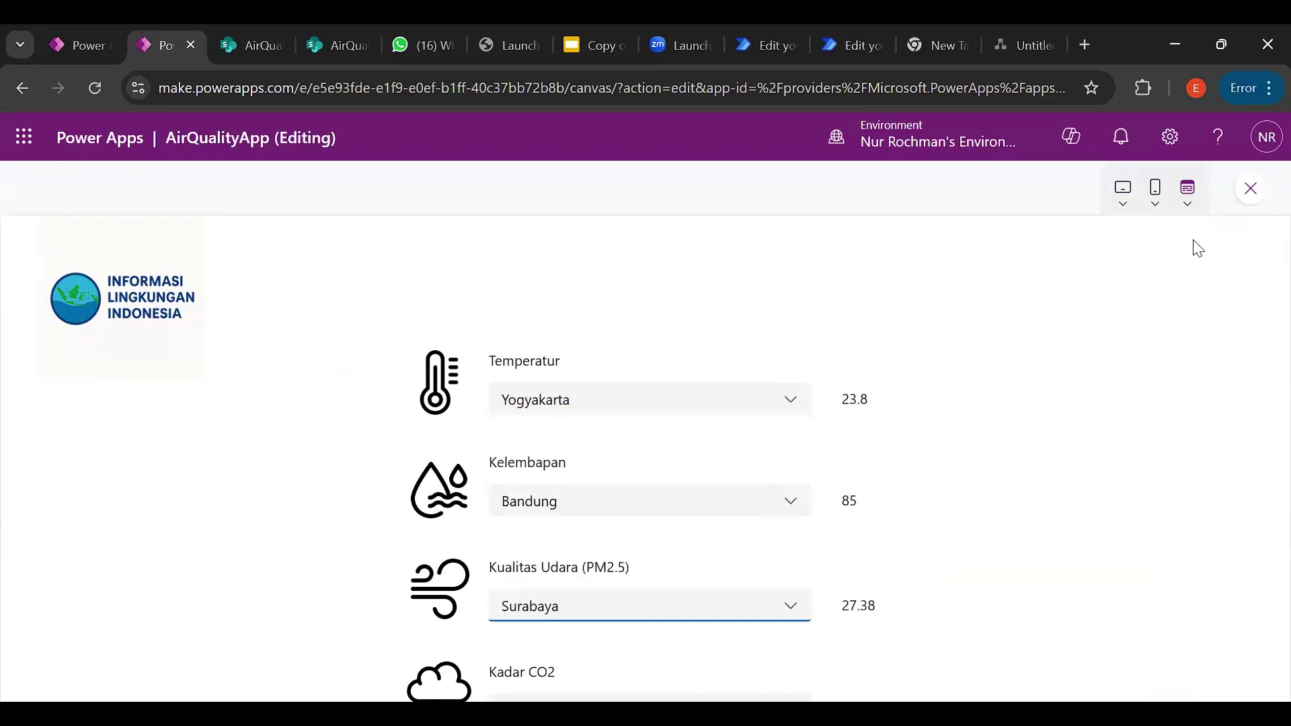
Close the preview and inspect the Text formula of the value shown beside the Temperatur selector
{"action": "left_click", "coordinate": [1250, 190]}
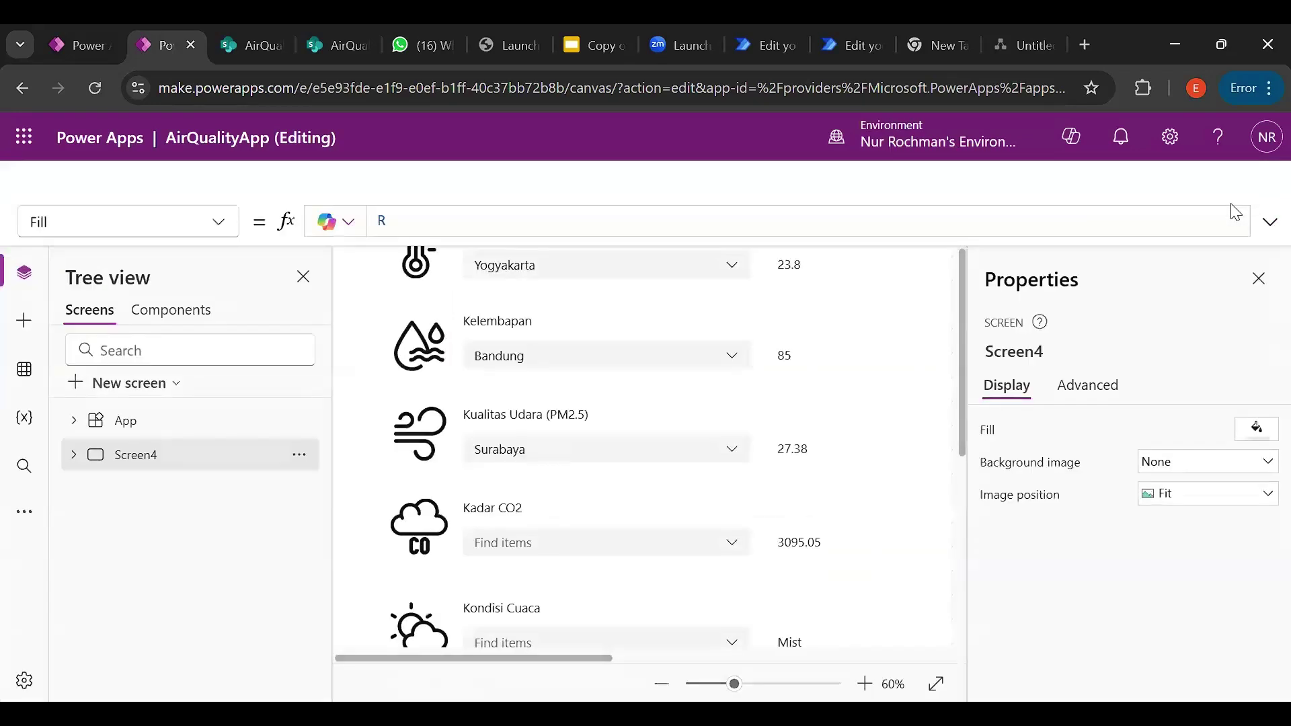
{"action": "left_click", "coordinate": [864, 491]}
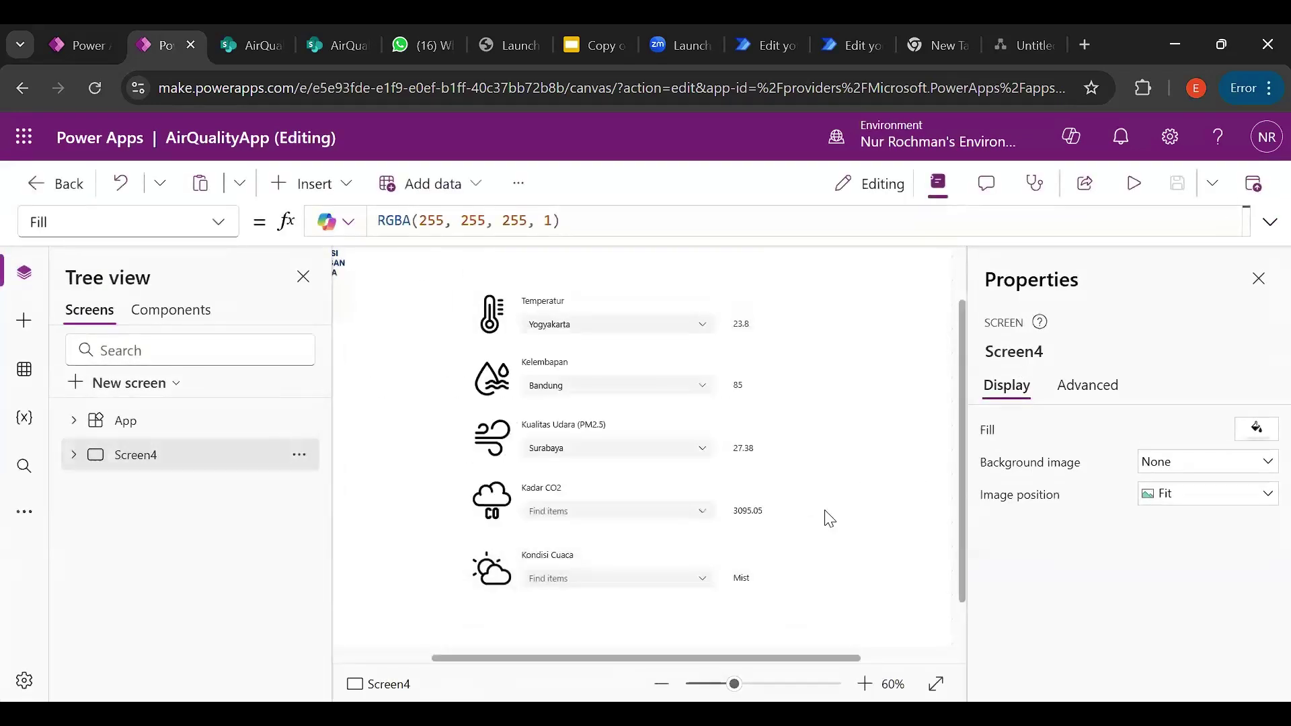
{"action": "left_click", "coordinate": [600, 331]}
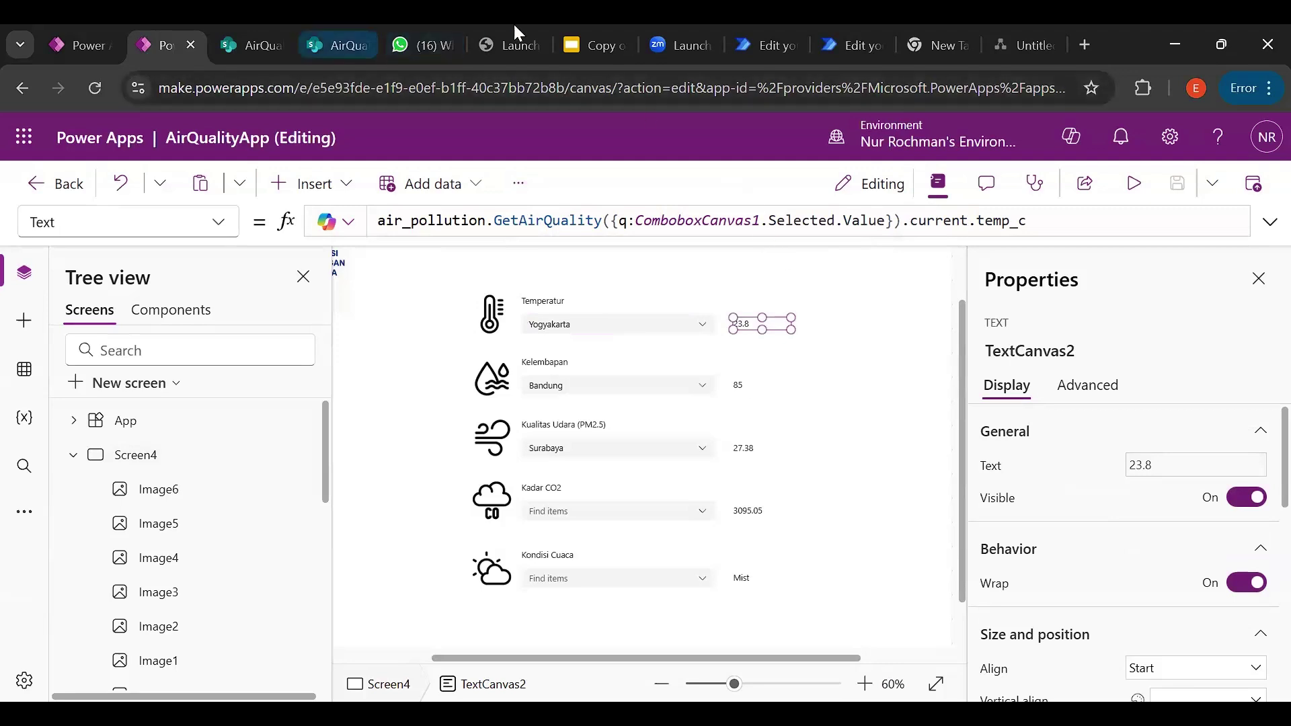
Switch to AirQualityFlow in Power Automate and examine the Recurrence trigger's schedule and the GetAirQuality action's advanced parameters
{"action": "left_click", "coordinate": [769, 27]}
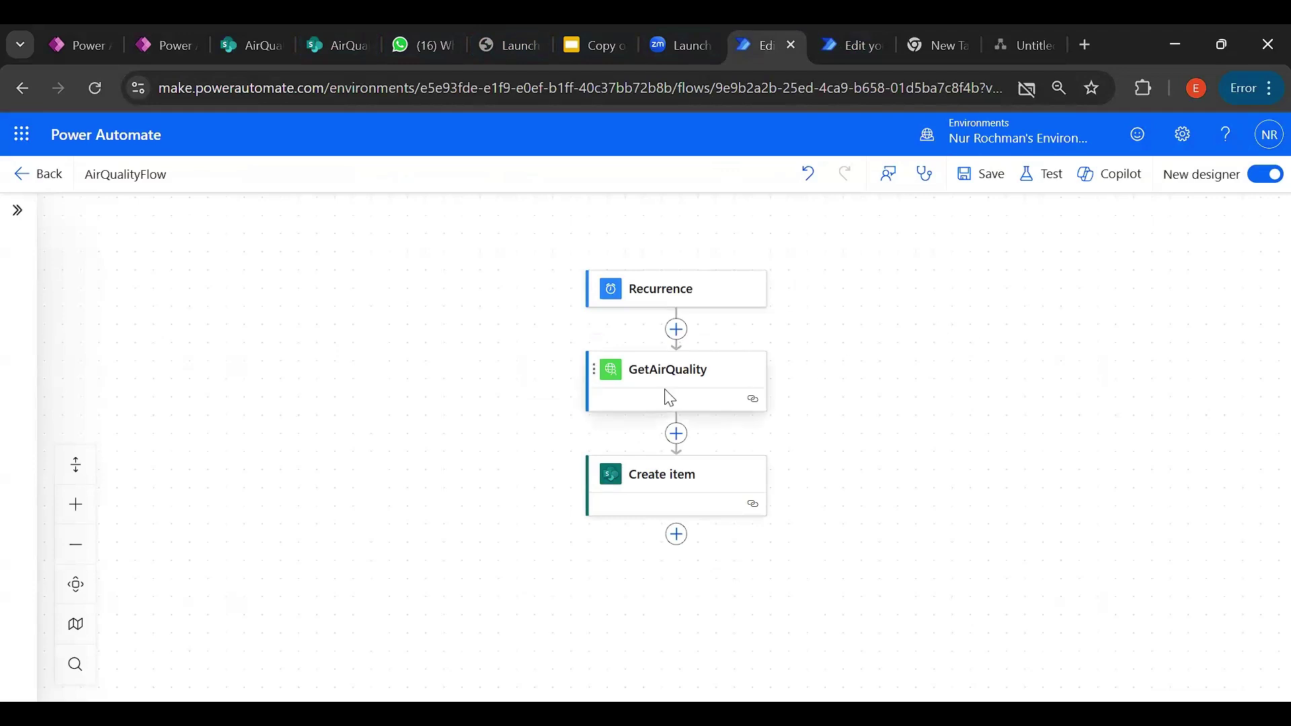
{"action": "left_click", "coordinate": [697, 289]}
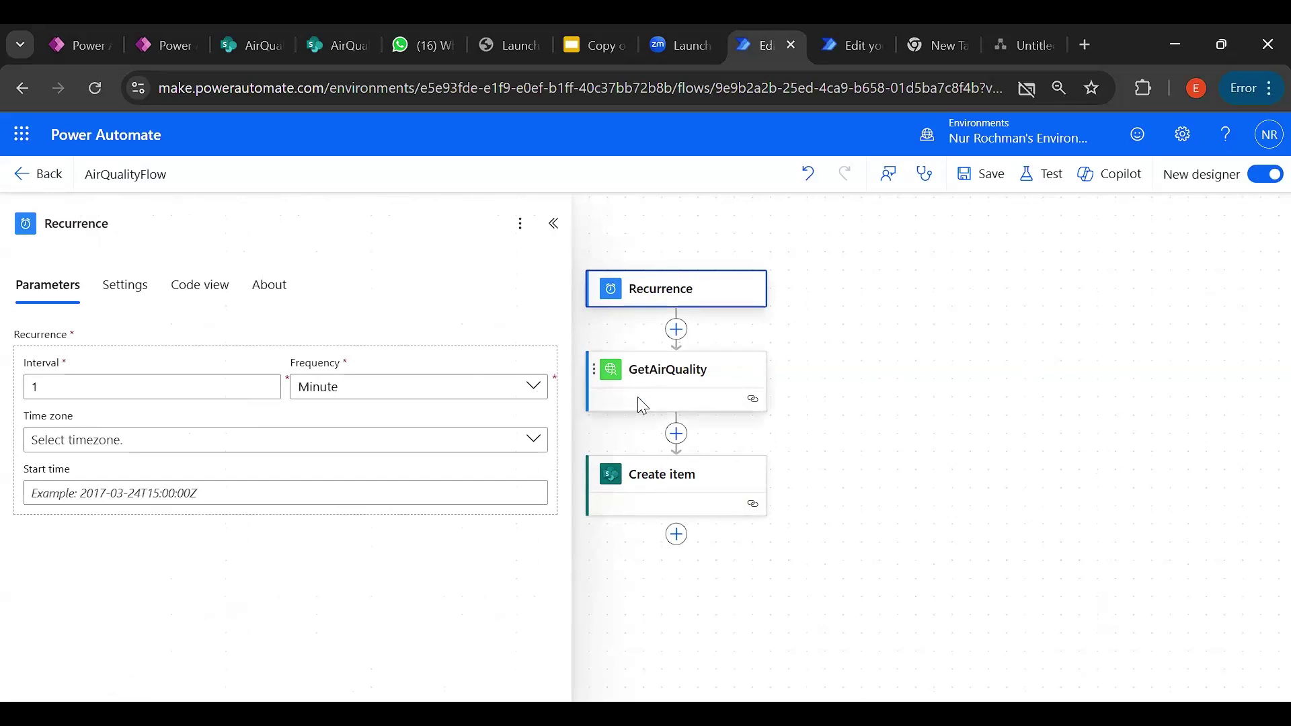
{"action": "left_click", "coordinate": [708, 375]}
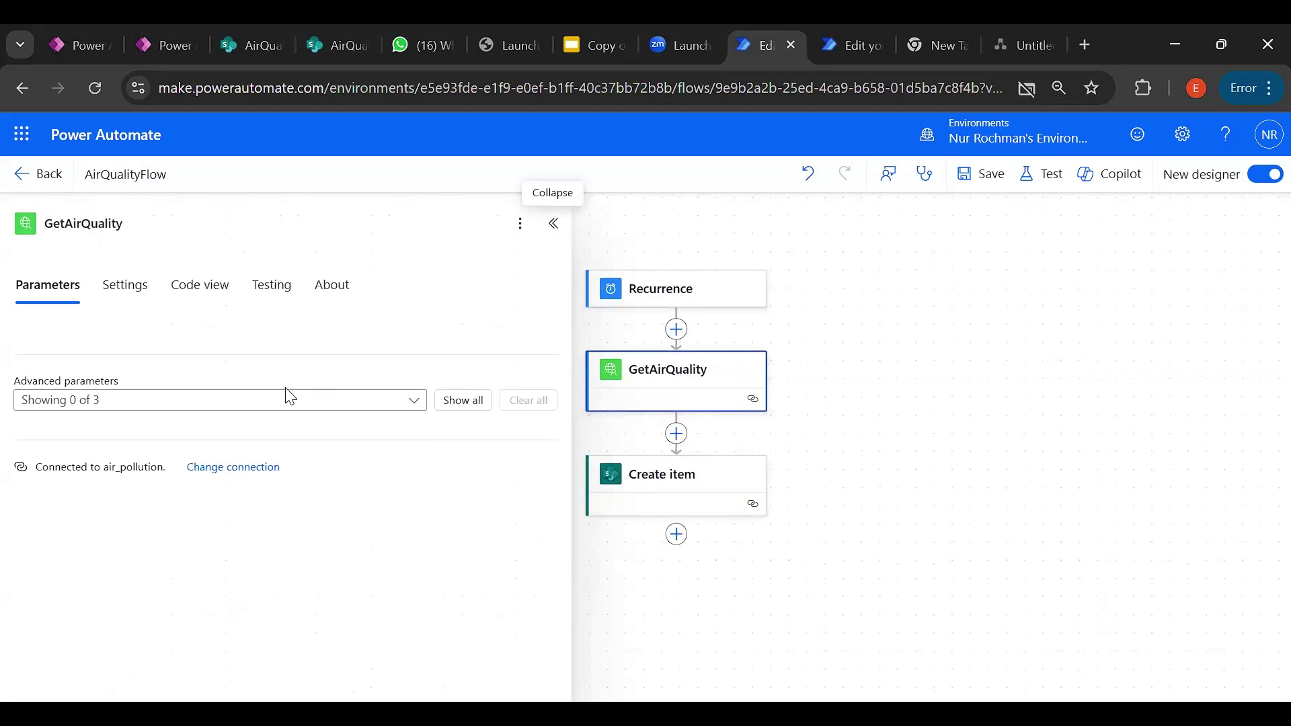
{"action": "left_click", "coordinate": [309, 404]}
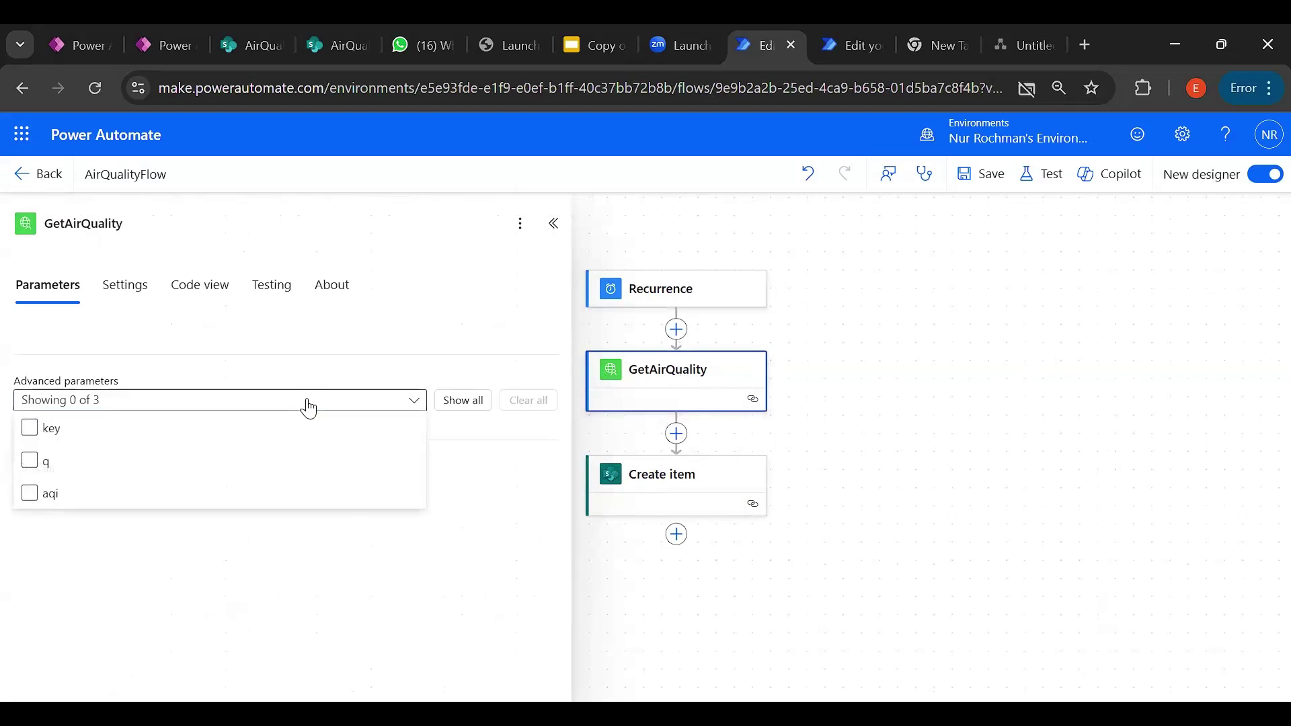
{"action": "left_click", "coordinate": [29, 493]}
{"action": "left_click", "coordinate": [123, 541]}
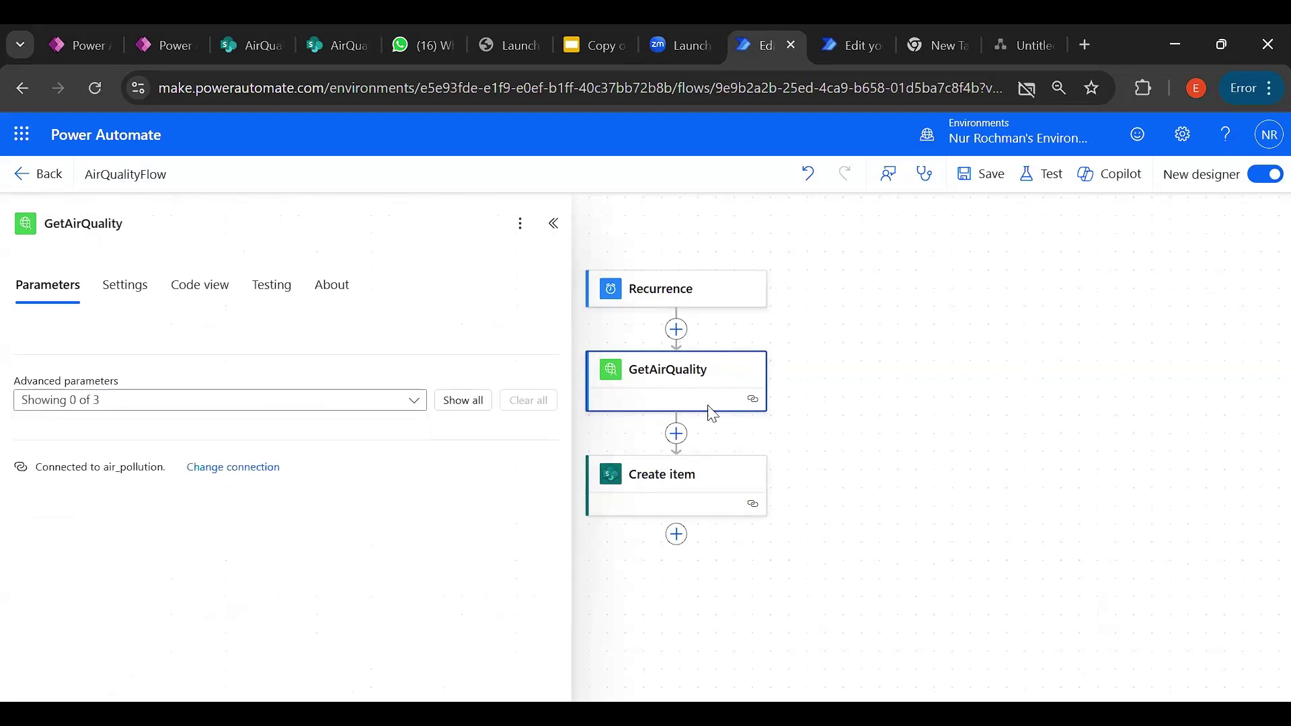
Examine the Create item action's site, list and field mappings, and view the GetAirQuality dynamic content available for Title
{"action": "left_click", "coordinate": [696, 490]}
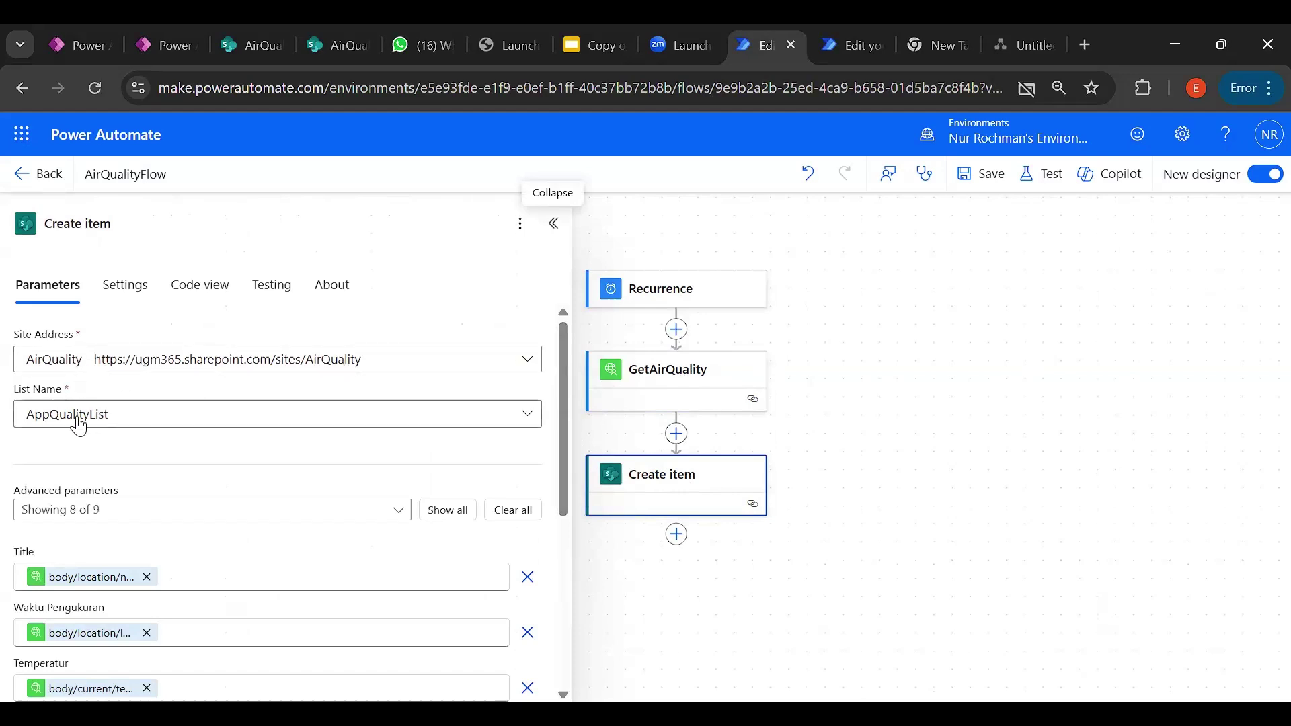
{"action": "scroll", "coordinate": [141, 441], "scroll_direction": "down", "scroll_amount": 2}
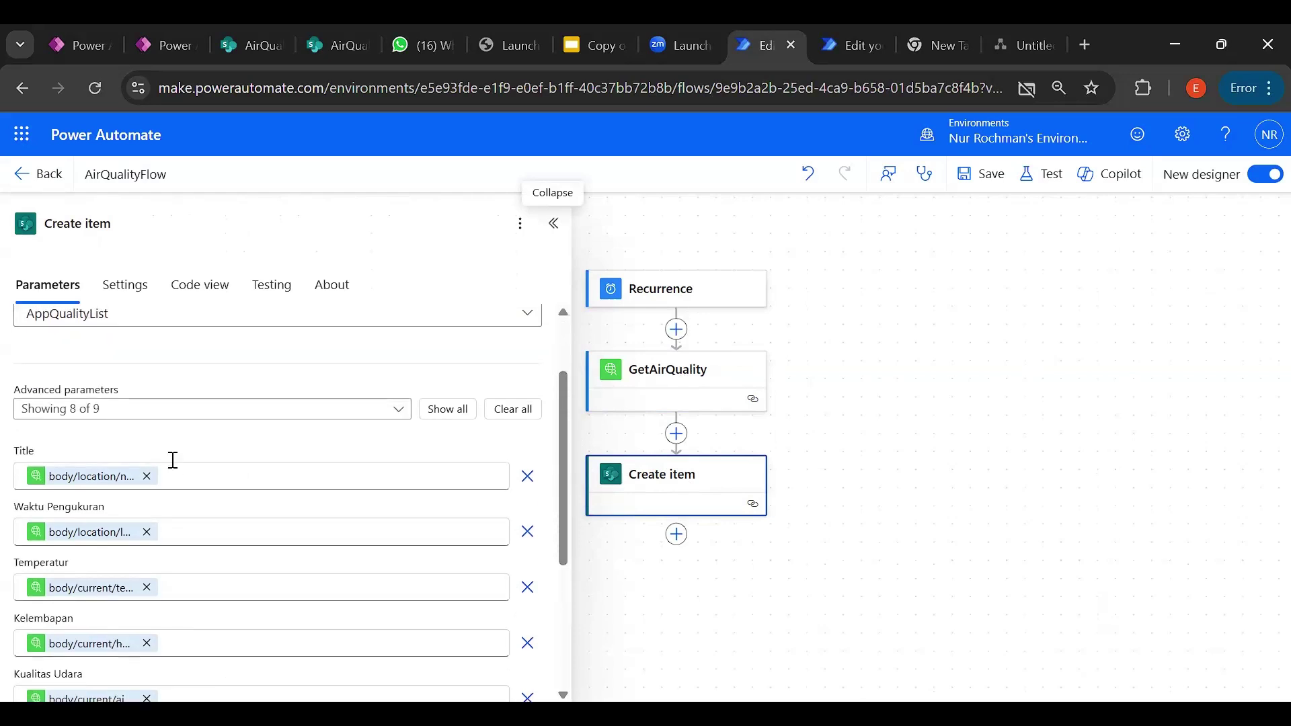
{"action": "scroll", "coordinate": [291, 470], "scroll_direction": "down", "scroll_amount": 2}
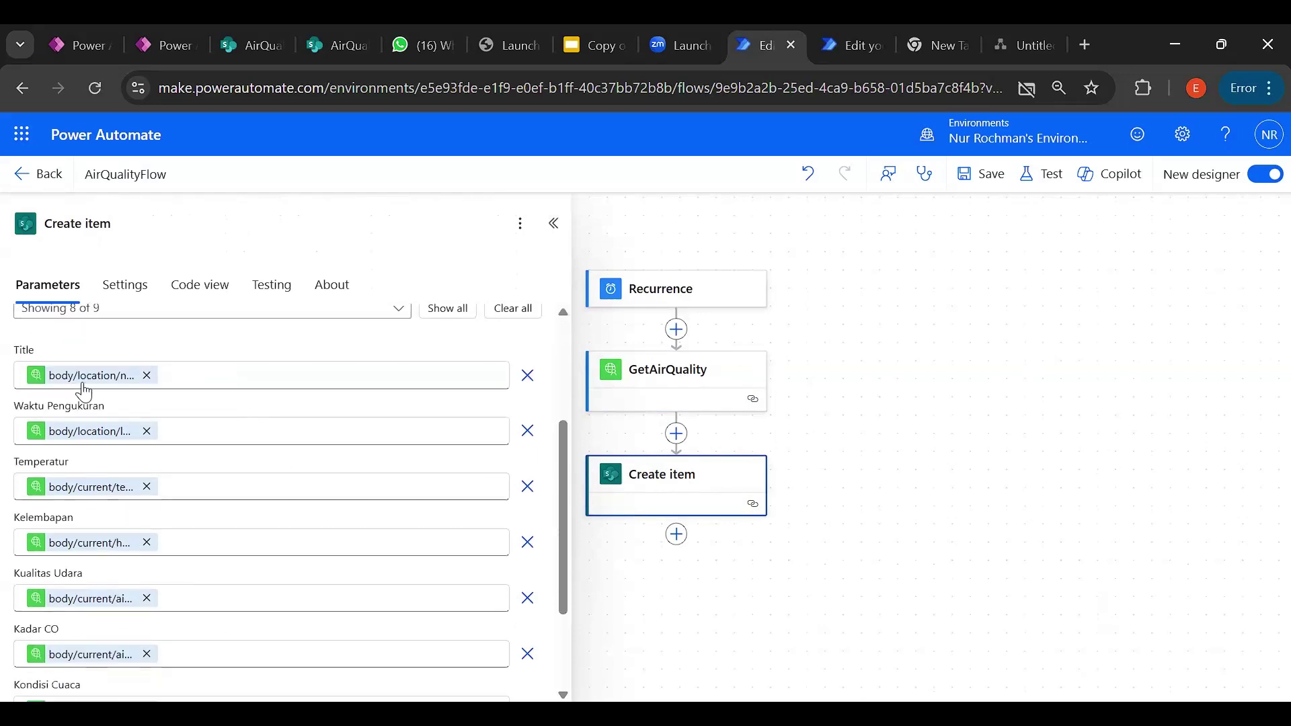
{"action": "left_click", "coordinate": [201, 374]}
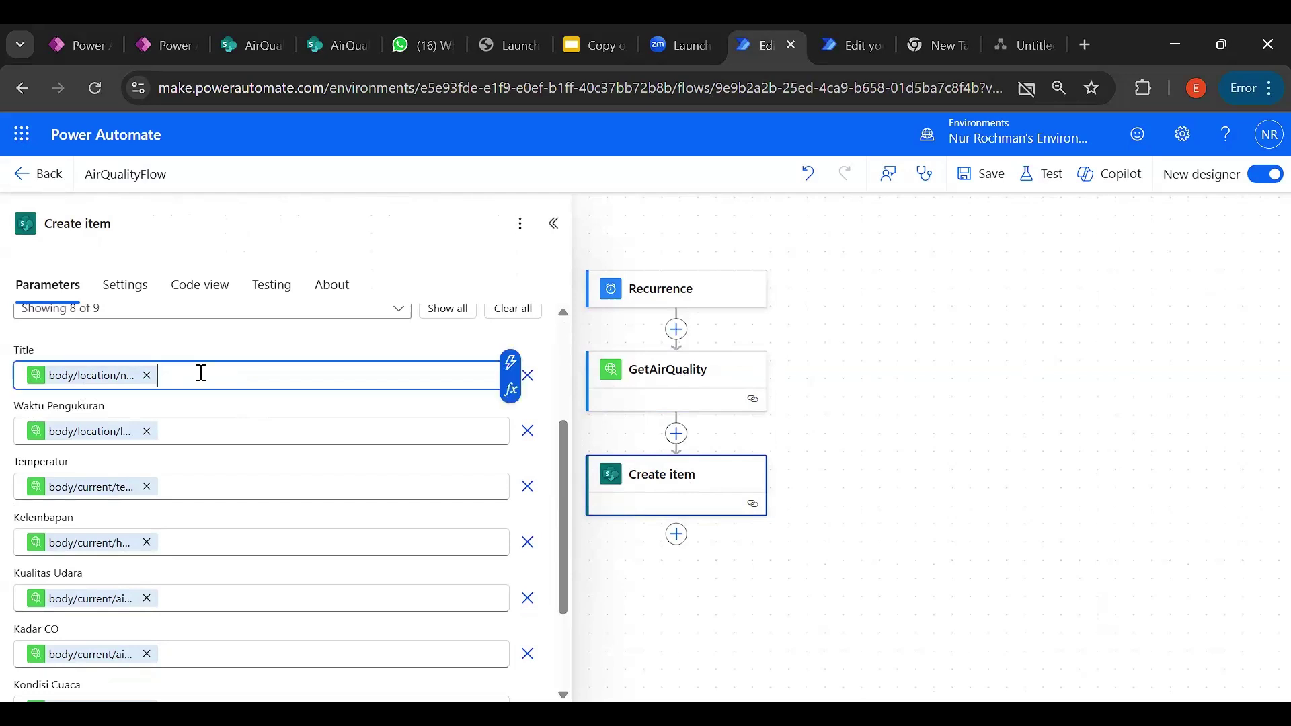
{"action": "left_click", "coordinate": [511, 363]}
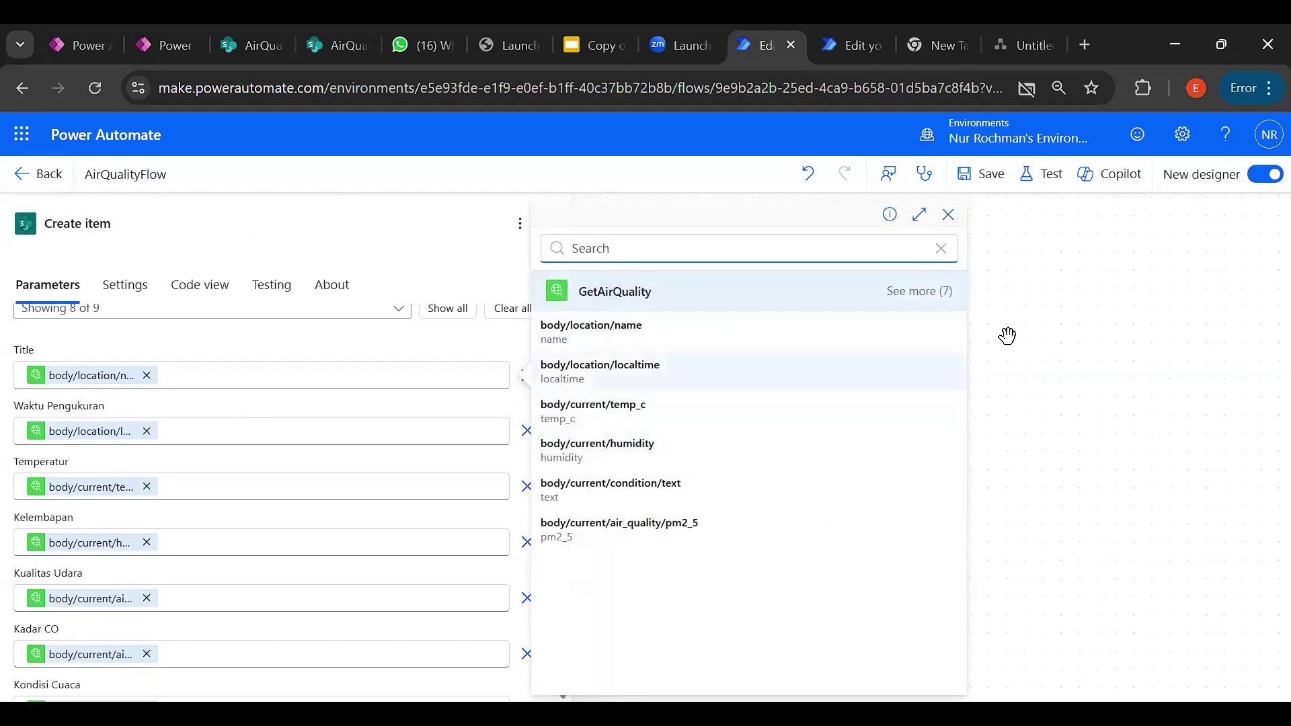
{"action": "left_click", "coordinate": [1039, 347]}
Reopen the Create item action and review its field mappings from Title down to Kondisi Cuaca and Content type Id
{"action": "left_click", "coordinate": [686, 487]}
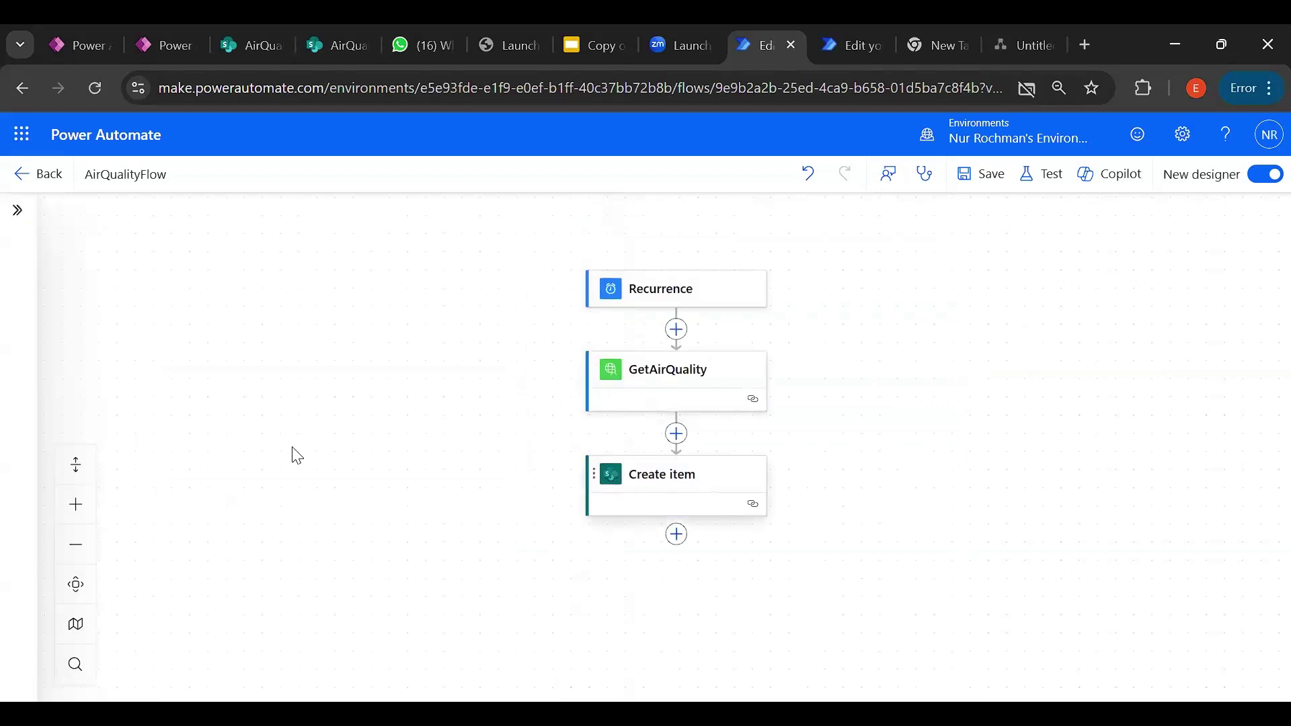
{"action": "scroll", "coordinate": [106, 506], "scroll_direction": "down", "scroll_amount": 2}
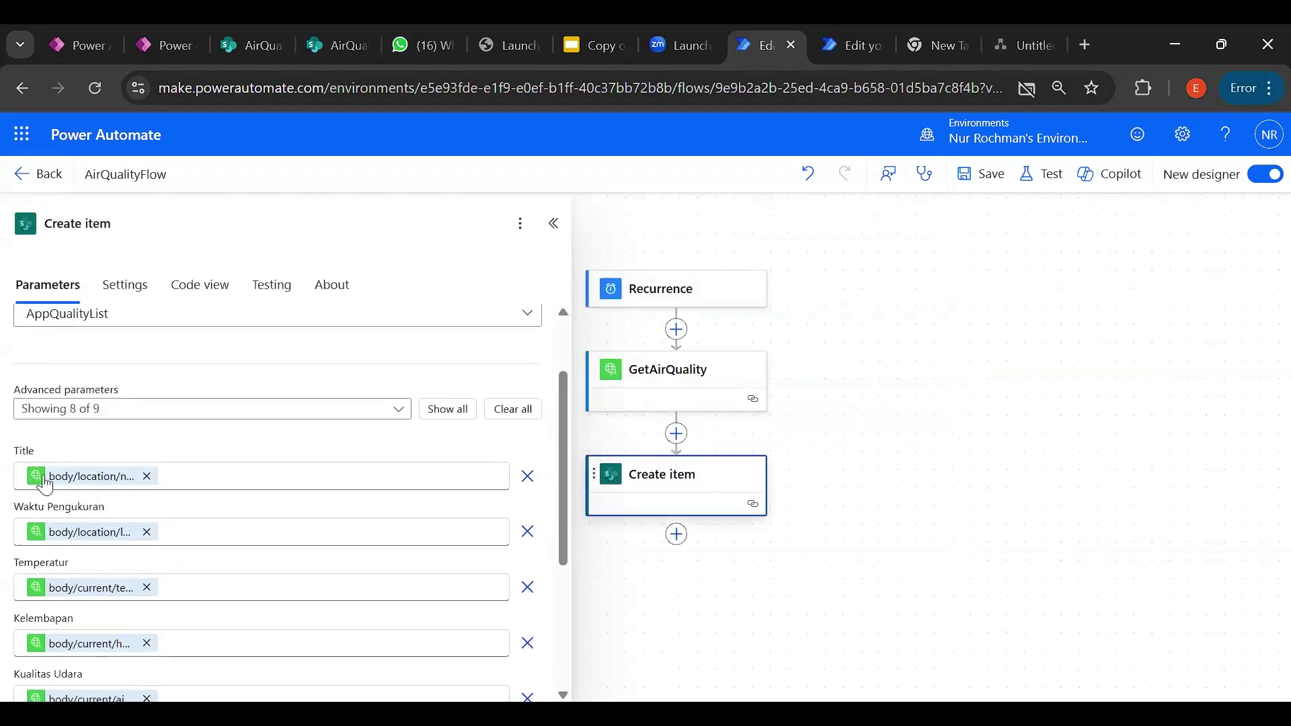
{"action": "scroll", "coordinate": [56, 414], "scroll_direction": "down", "scroll_amount": 2}
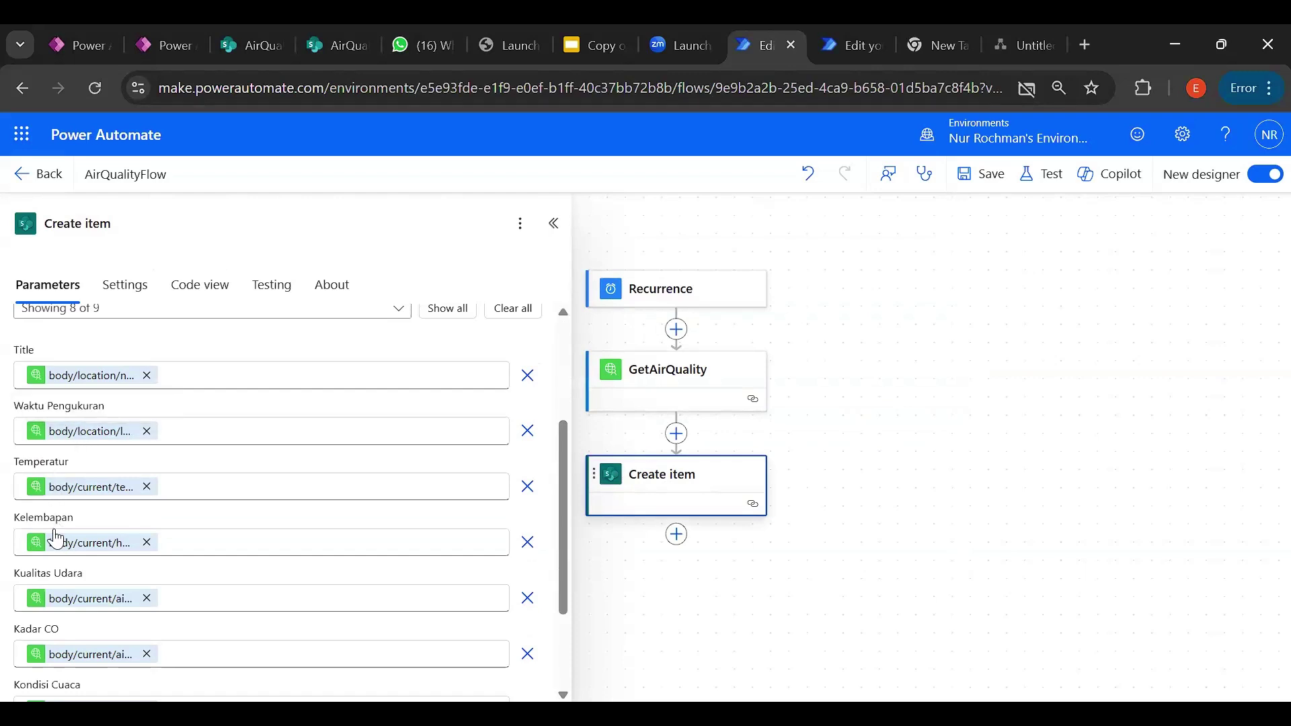
{"action": "scroll", "coordinate": [50, 622], "scroll_direction": "down", "scroll_amount": 2}
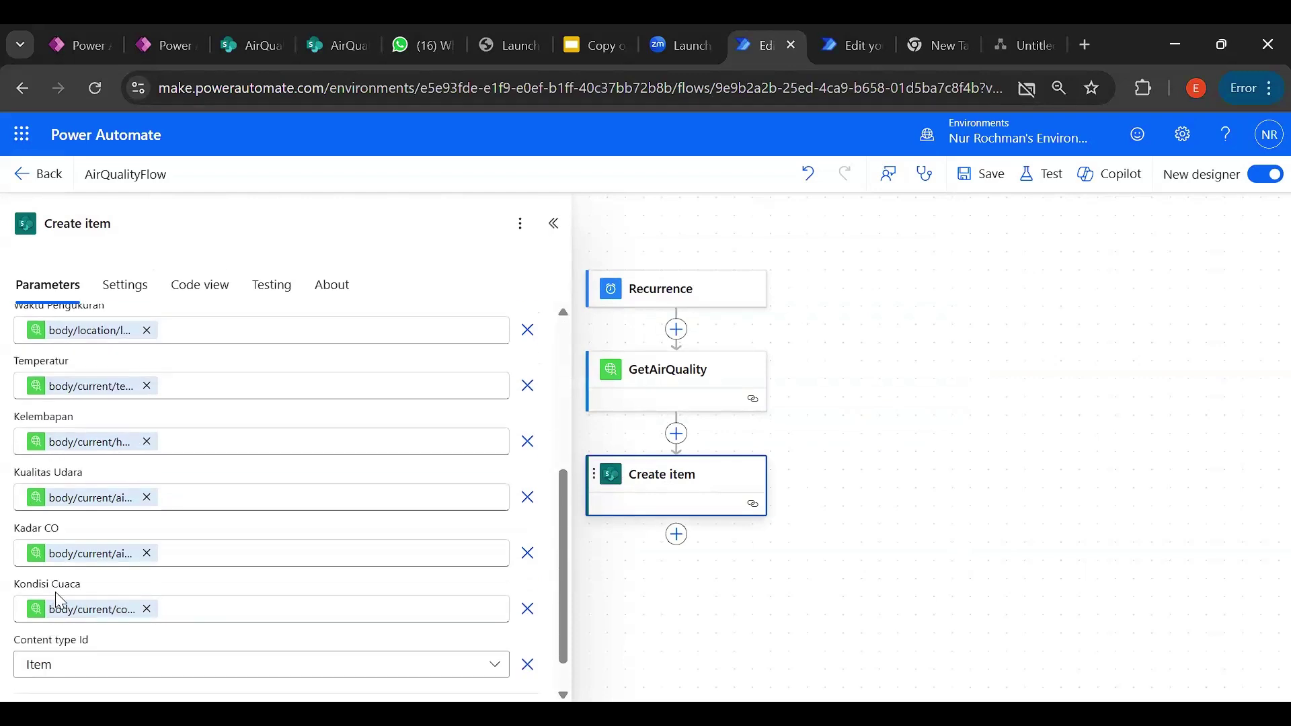
Close the Create item details, then switch to the AirQualityAutomate flow and expand Apply to each to examine its actions
{"action": "scroll", "coordinate": [91, 648], "scroll_direction": "down", "scroll_amount": 1}
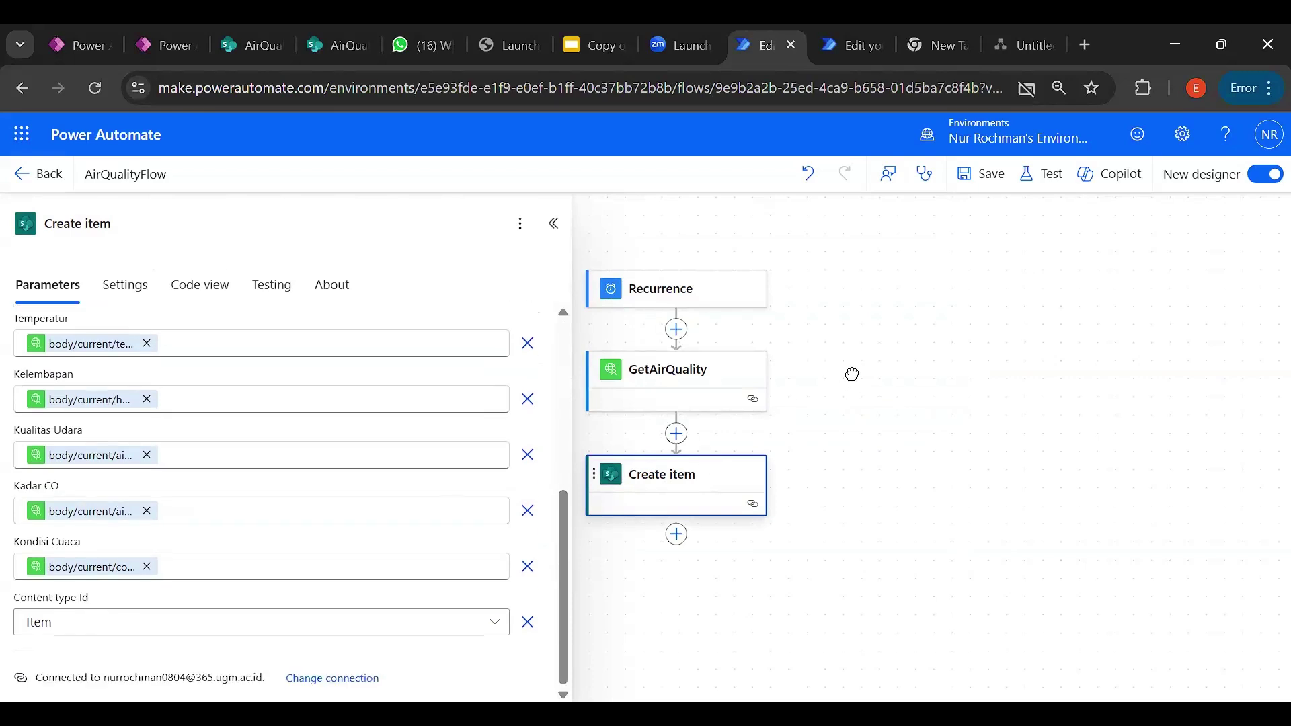
{"action": "left_click", "coordinate": [839, 372]}
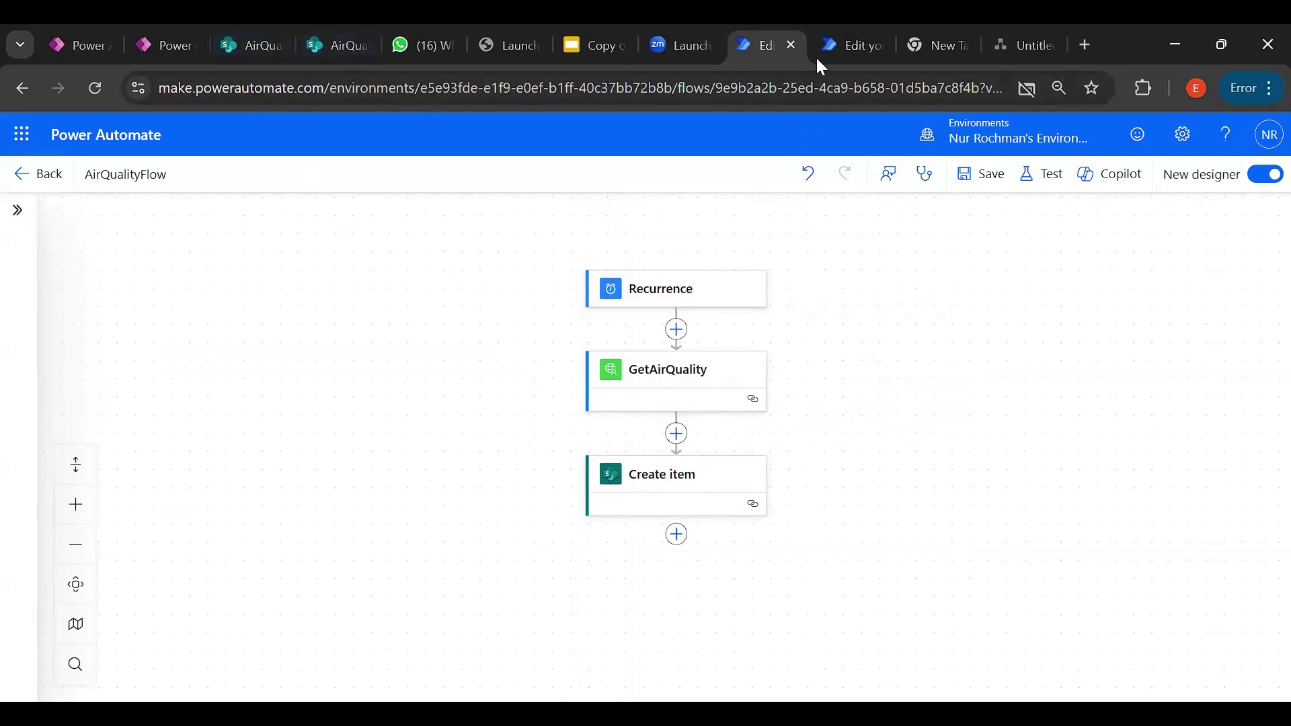
{"action": "left_click", "coordinate": [840, 29]}
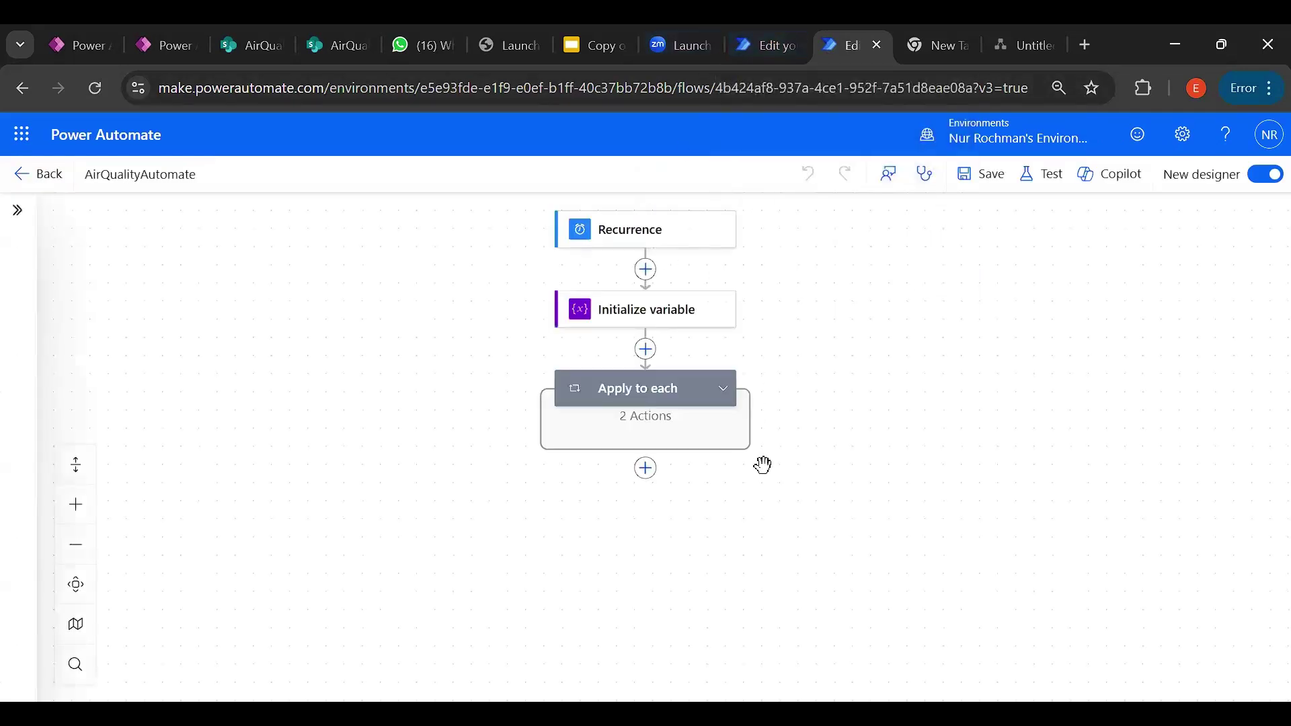
{"action": "left_click", "coordinate": [715, 397]}
{"action": "scroll", "coordinate": [672, 402], "scroll_direction": "down", "scroll_amount": 1}
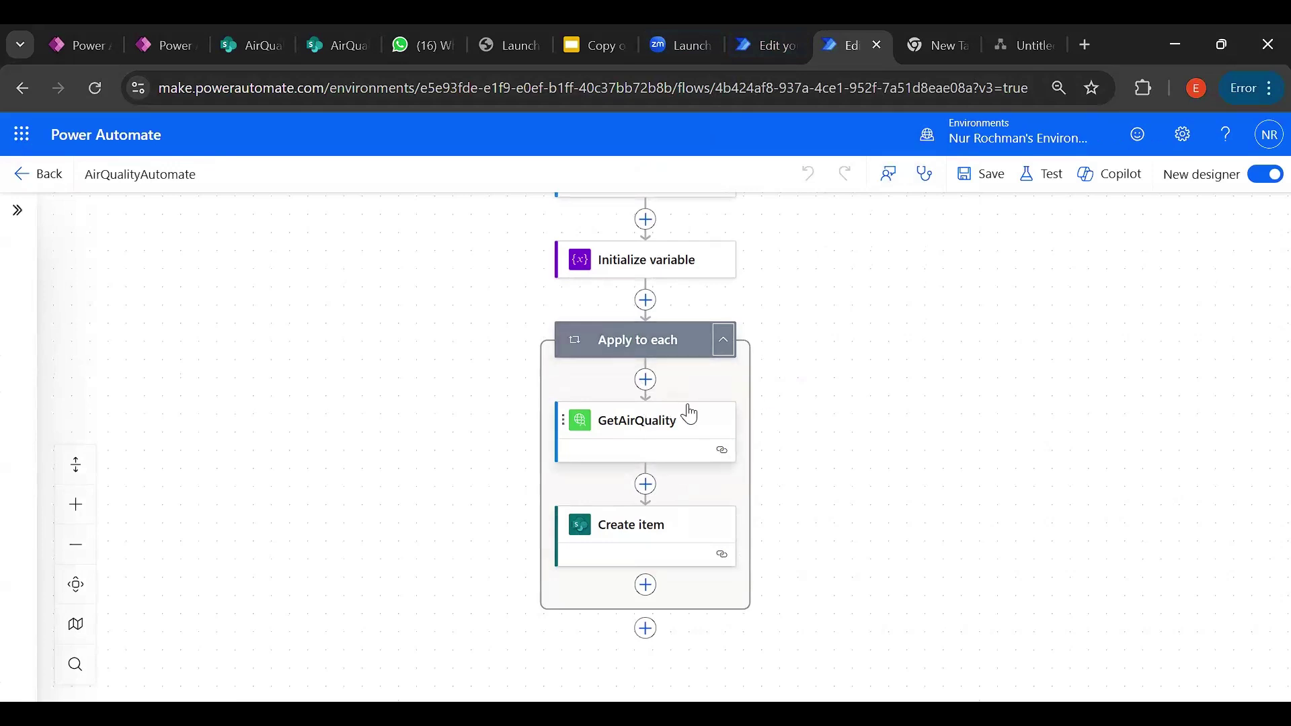
{"action": "scroll", "coordinate": [716, 358], "scroll_direction": "up", "scroll_amount": 1}
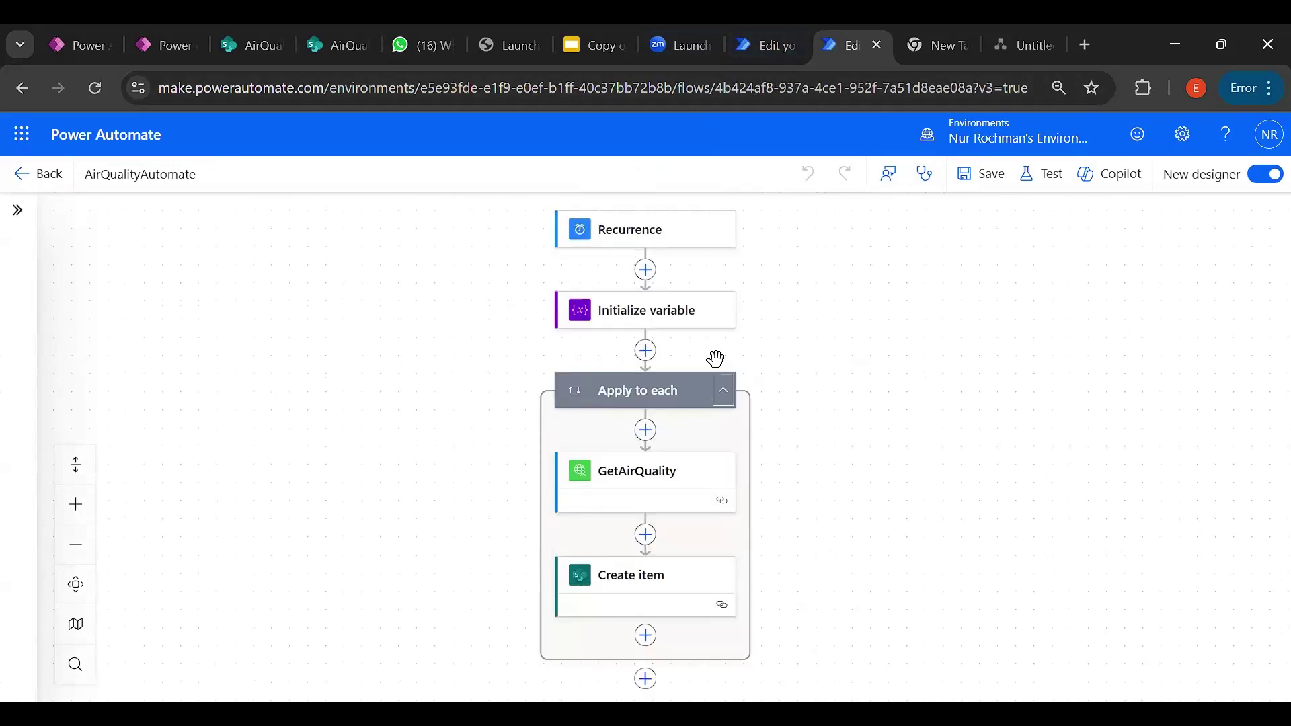
Return to AirQualityFlow, save it and run a manual test of the flow
{"action": "left_click", "coordinate": [773, 27]}
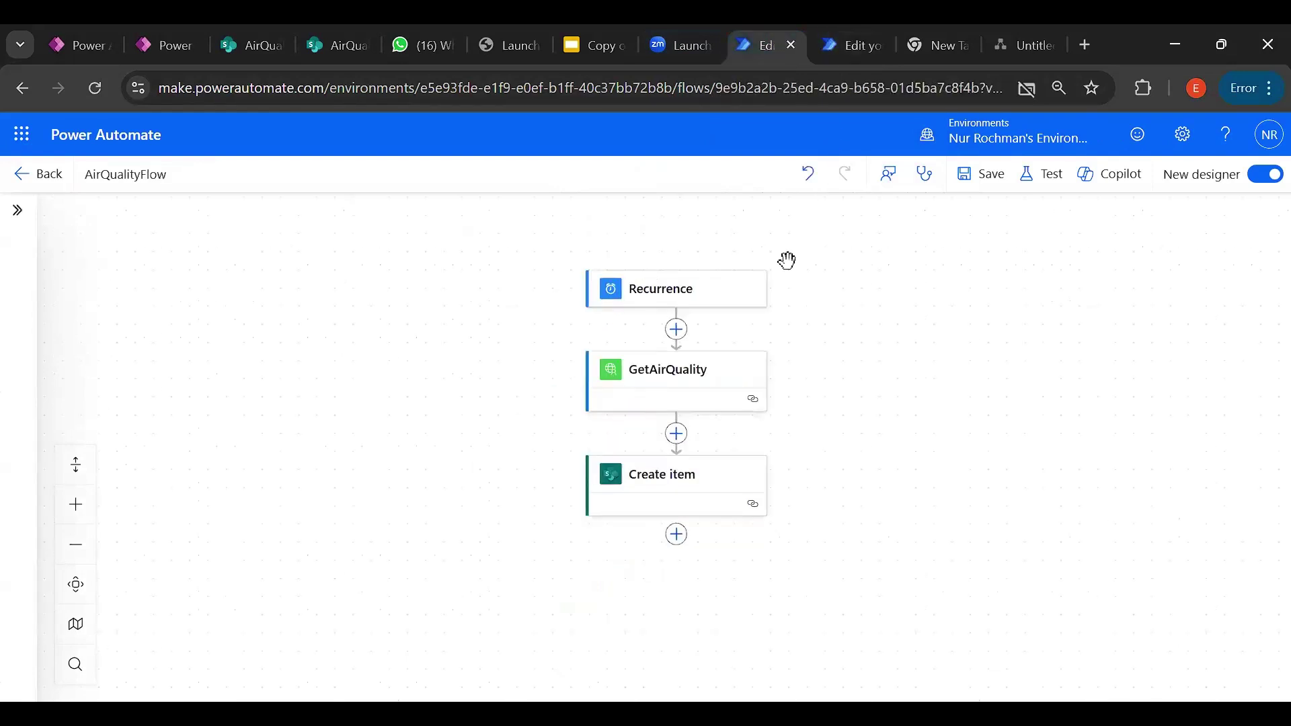
{"action": "left_click", "coordinate": [982, 174]}
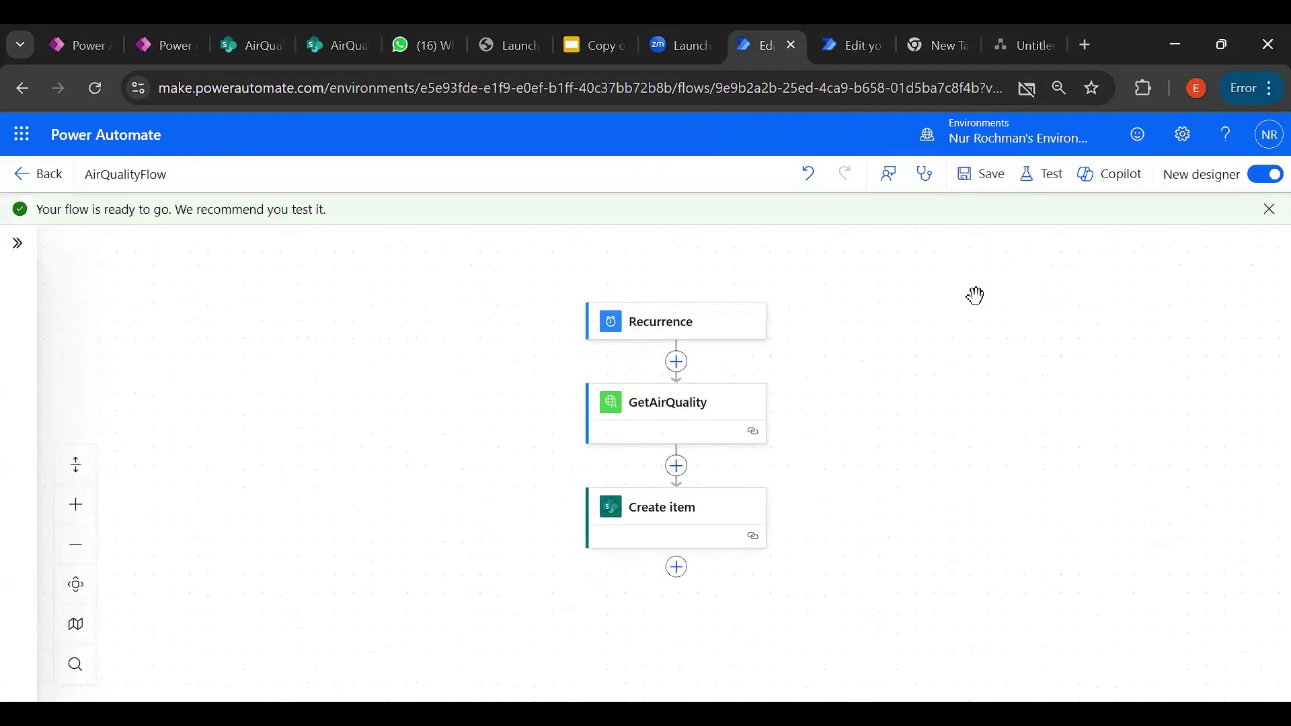
{"action": "left_click", "coordinate": [1041, 188]}
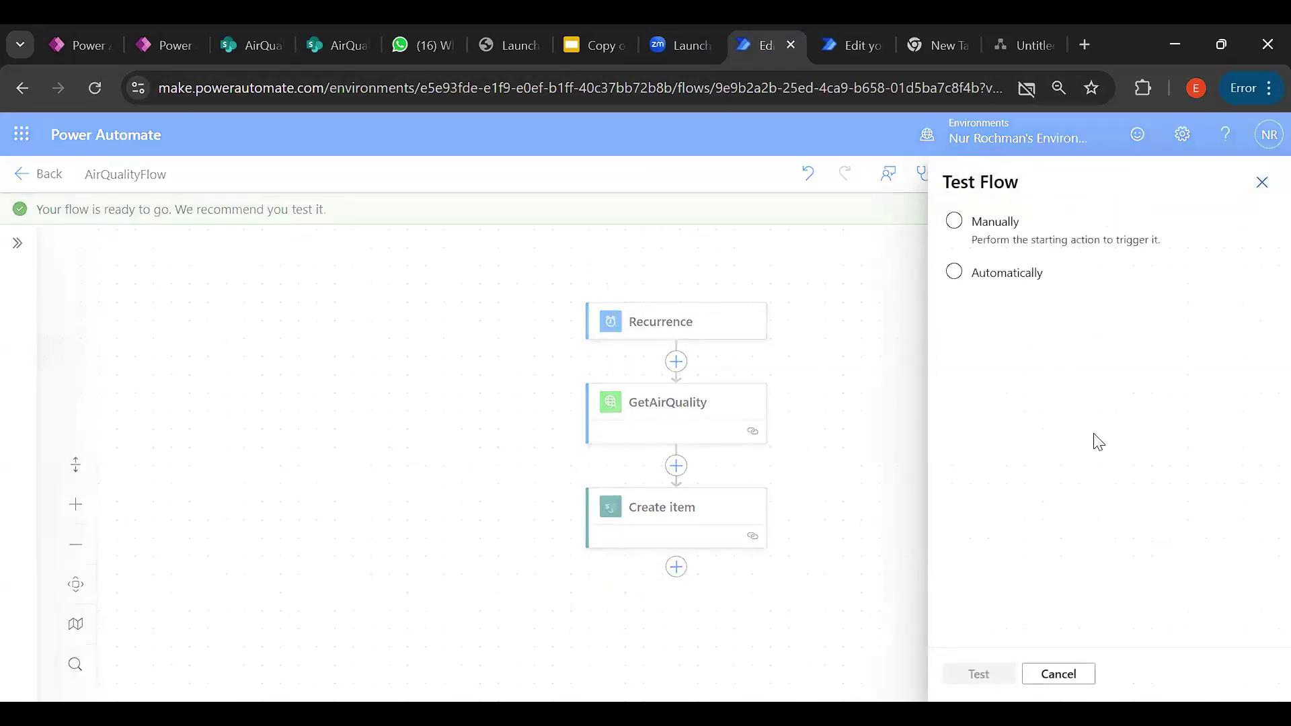
{"action": "left_click", "coordinate": [1006, 235]}
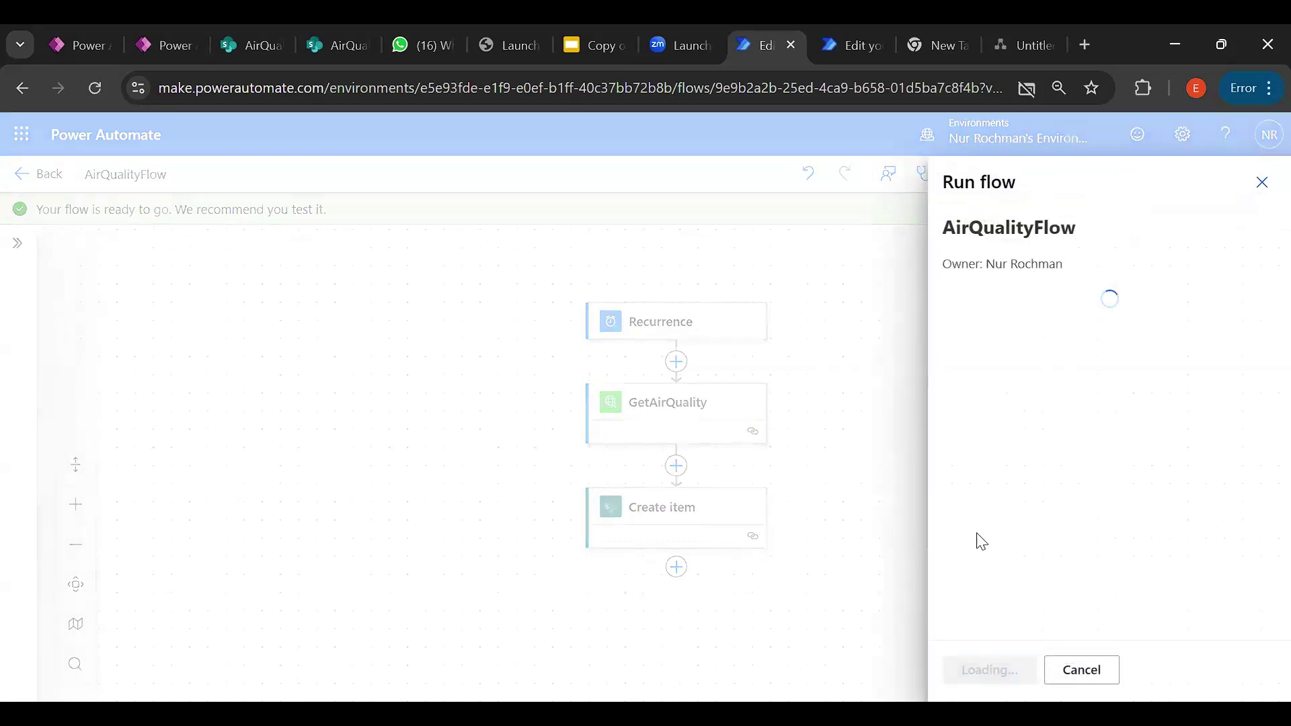
{"action": "key", "text": "Return"}
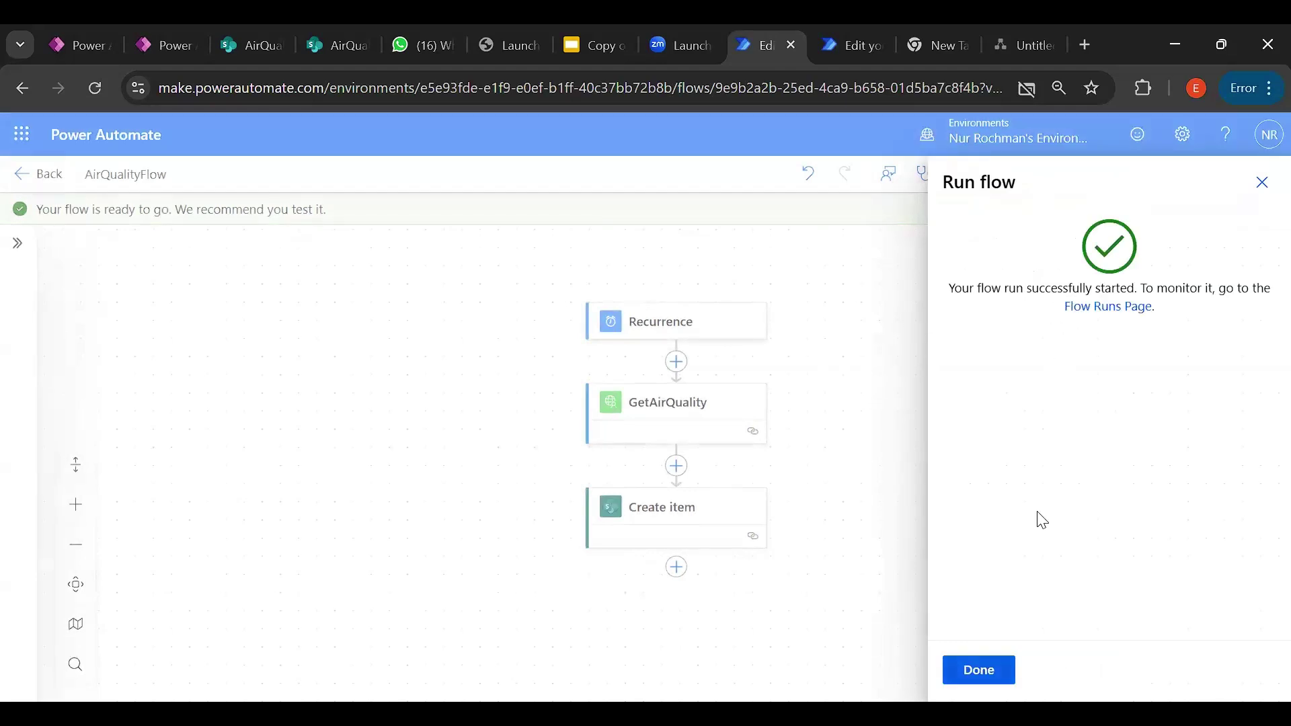
{"action": "key", "text": "Return"}
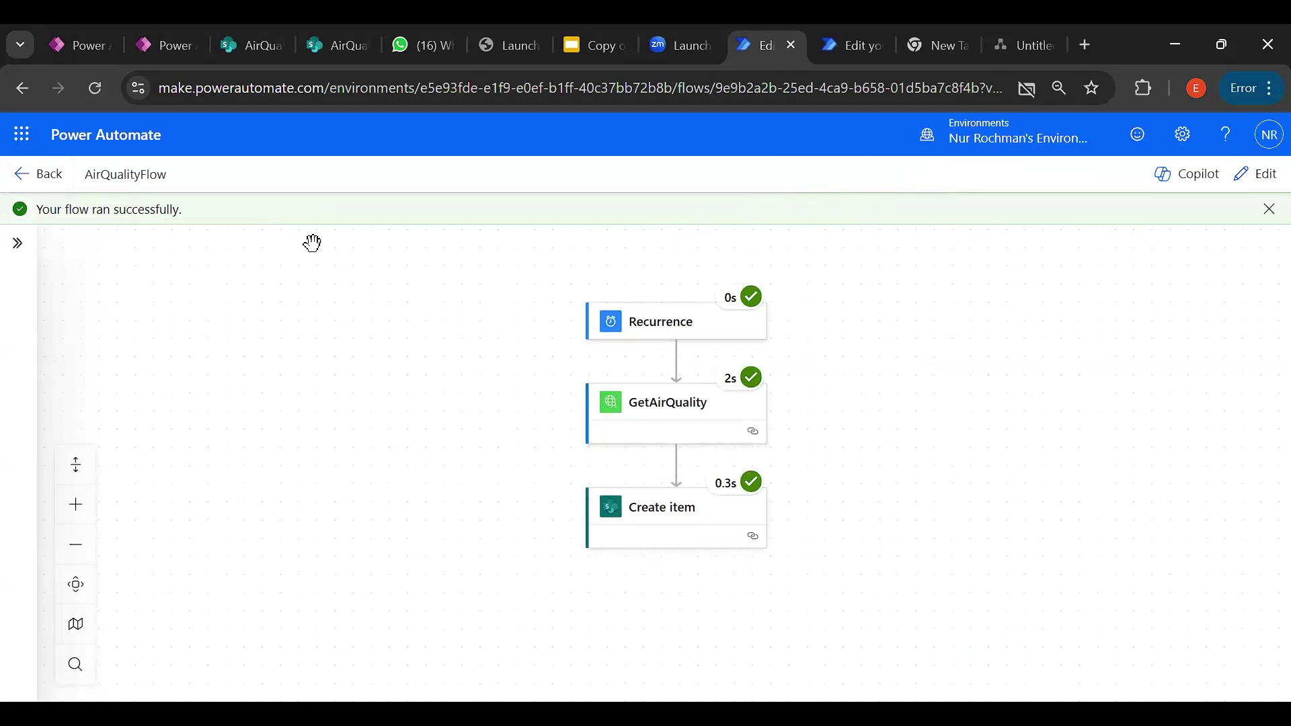
Go back to AirQualityFlow's overview page and examine its details and 28-day run history
{"action": "left_click", "coordinate": [30, 174]}
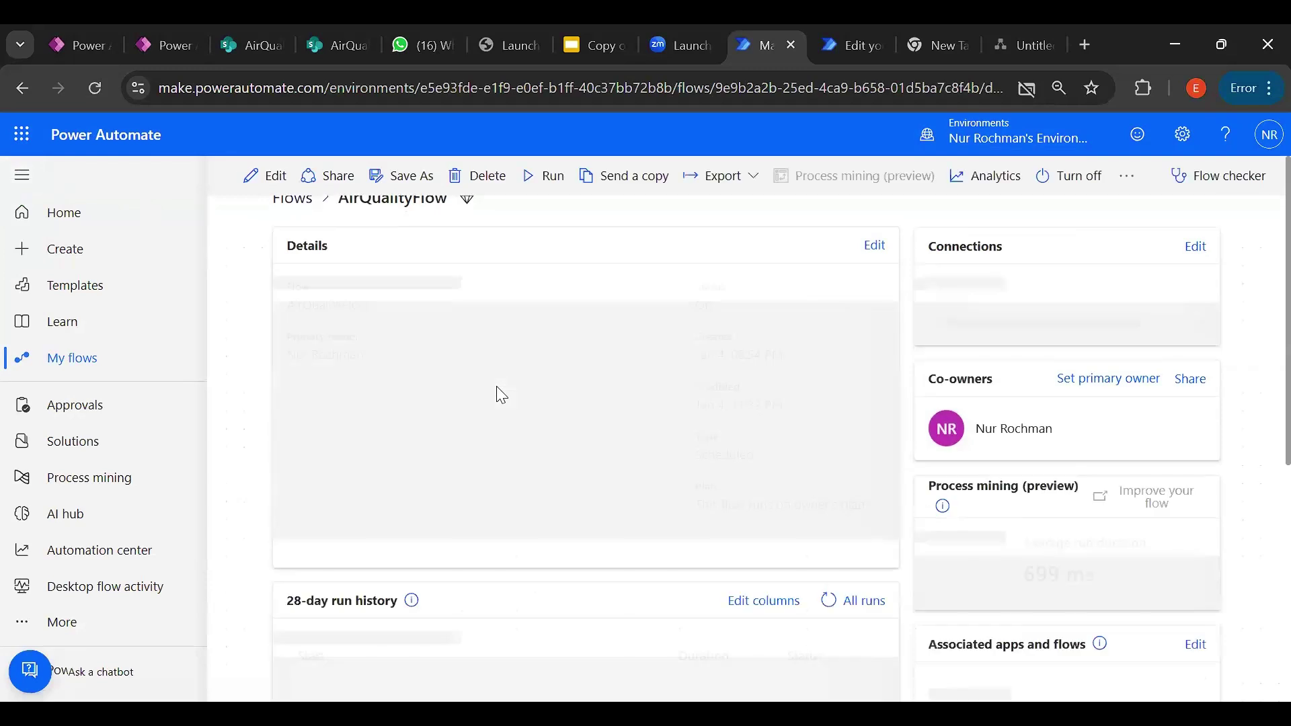
{"action": "scroll", "coordinate": [484, 397], "scroll_direction": "down", "scroll_amount": 1}
{"action": "scroll", "coordinate": [349, 346], "scroll_direction": "down", "scroll_amount": 3}
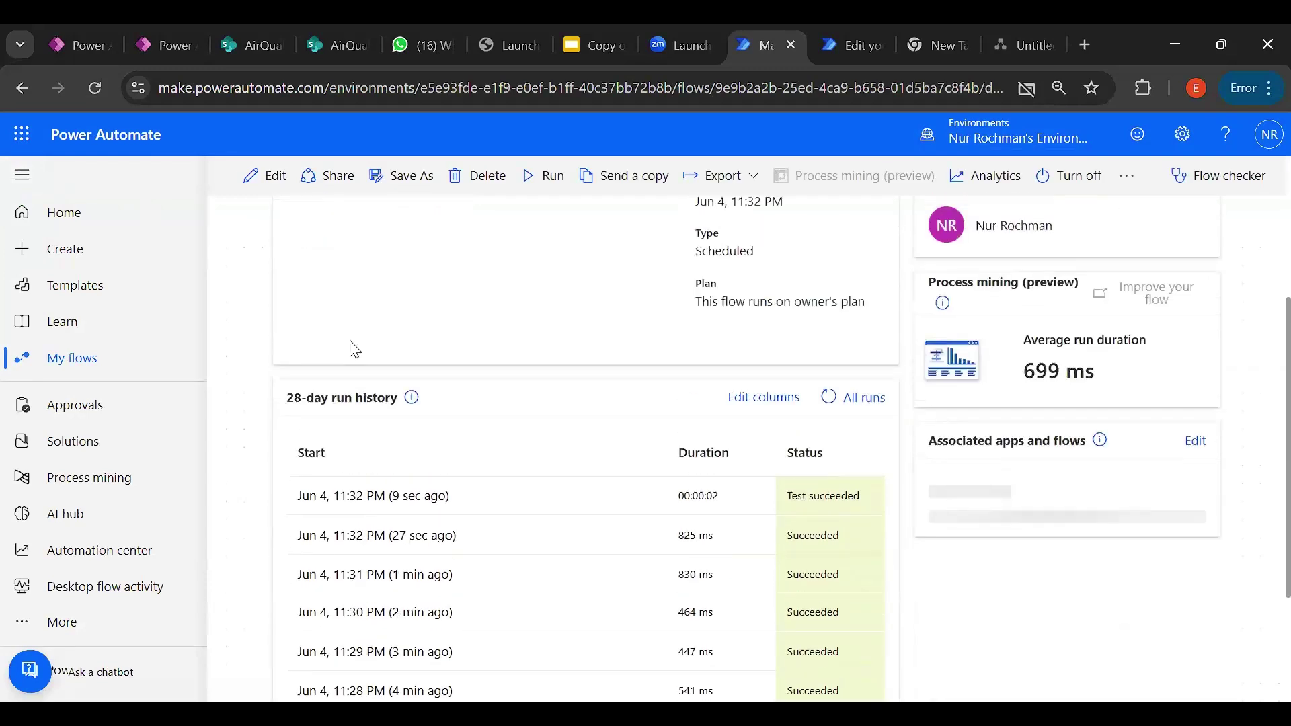
{"action": "scroll", "coordinate": [339, 325], "scroll_direction": "up", "scroll_amount": 3}
{"action": "scroll", "coordinate": [339, 316], "scroll_direction": "up", "scroll_amount": 2}
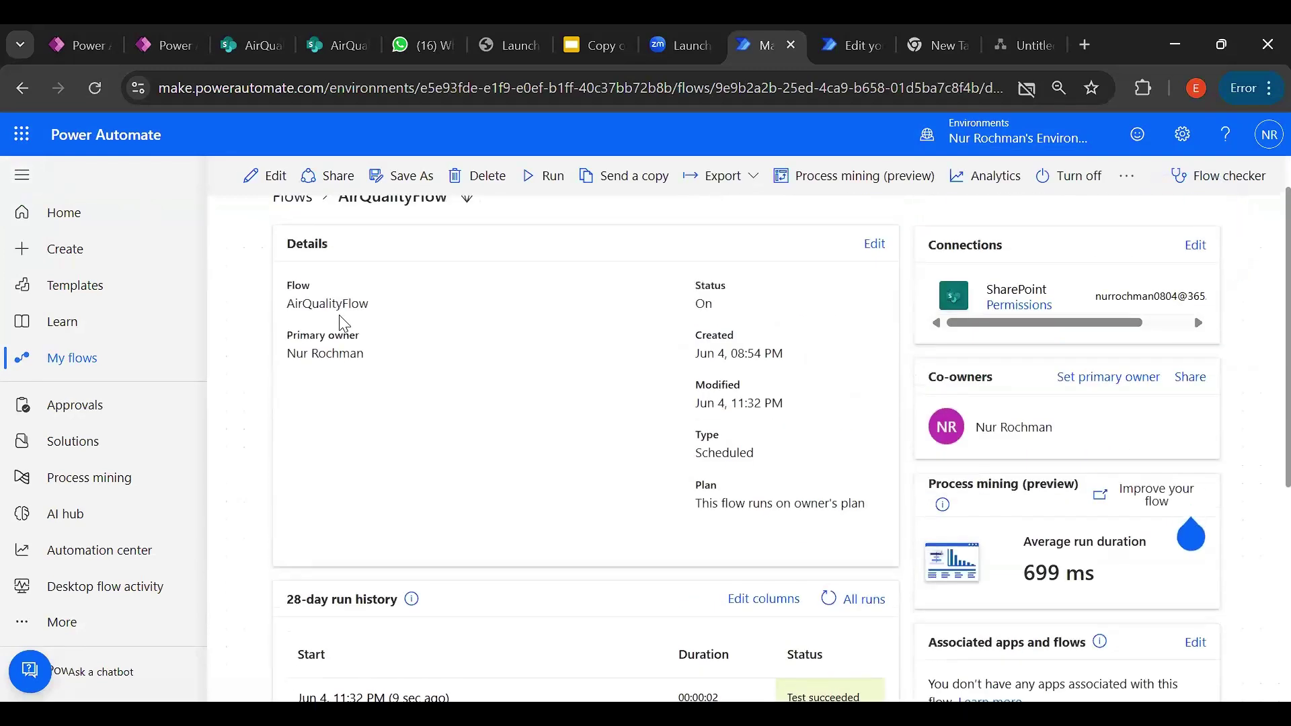
{"action": "scroll", "coordinate": [478, 390], "scroll_direction": "down", "scroll_amount": 5}
{"action": "scroll", "coordinate": [470, 397], "scroll_direction": "down", "scroll_amount": 1}
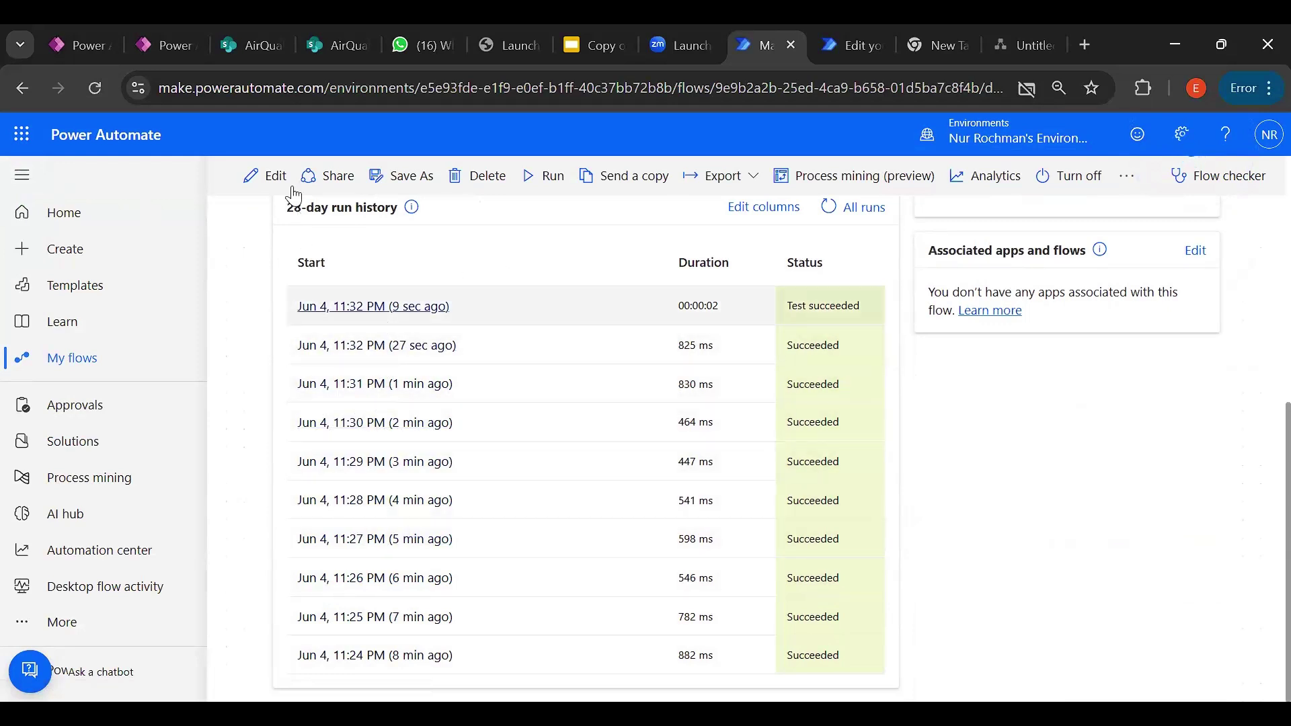
Switch to AppQualityList in SharePoint and examine the Jakarta records' measurement times, temperature, humidity and air quality values
{"action": "left_click", "coordinate": [246, 26]}
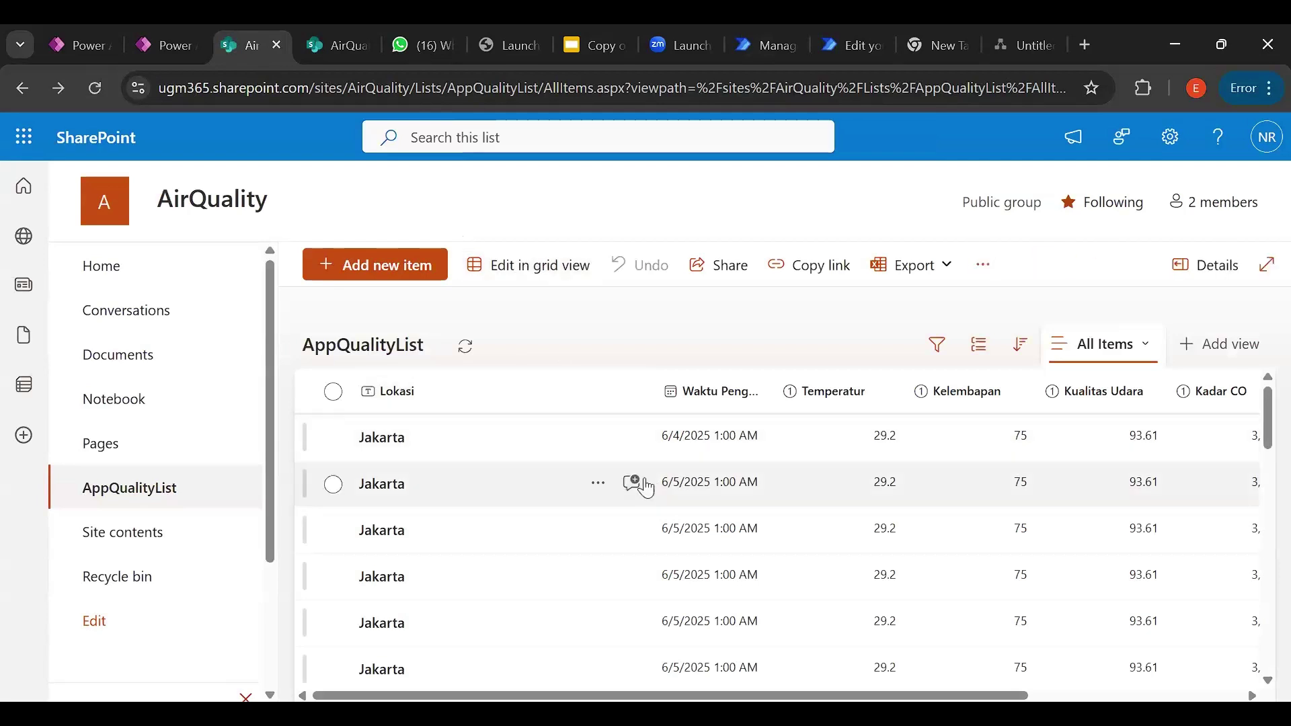
{"action": "scroll", "coordinate": [1173, 476], "scroll_direction": "down", "scroll_amount": 2}
{"action": "scroll", "coordinate": [807, 503], "scroll_direction": "down", "scroll_amount": 2}
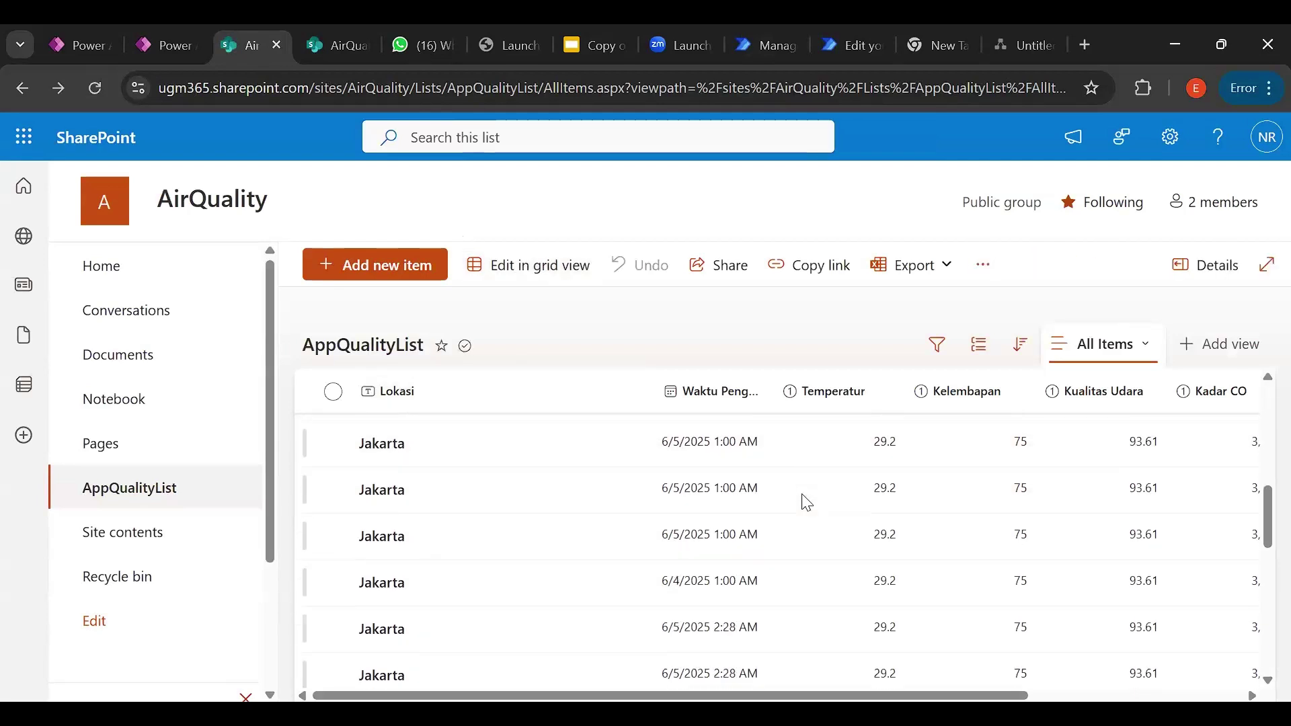
{"action": "scroll", "coordinate": [751, 489], "scroll_direction": "down", "scroll_amount": 1}
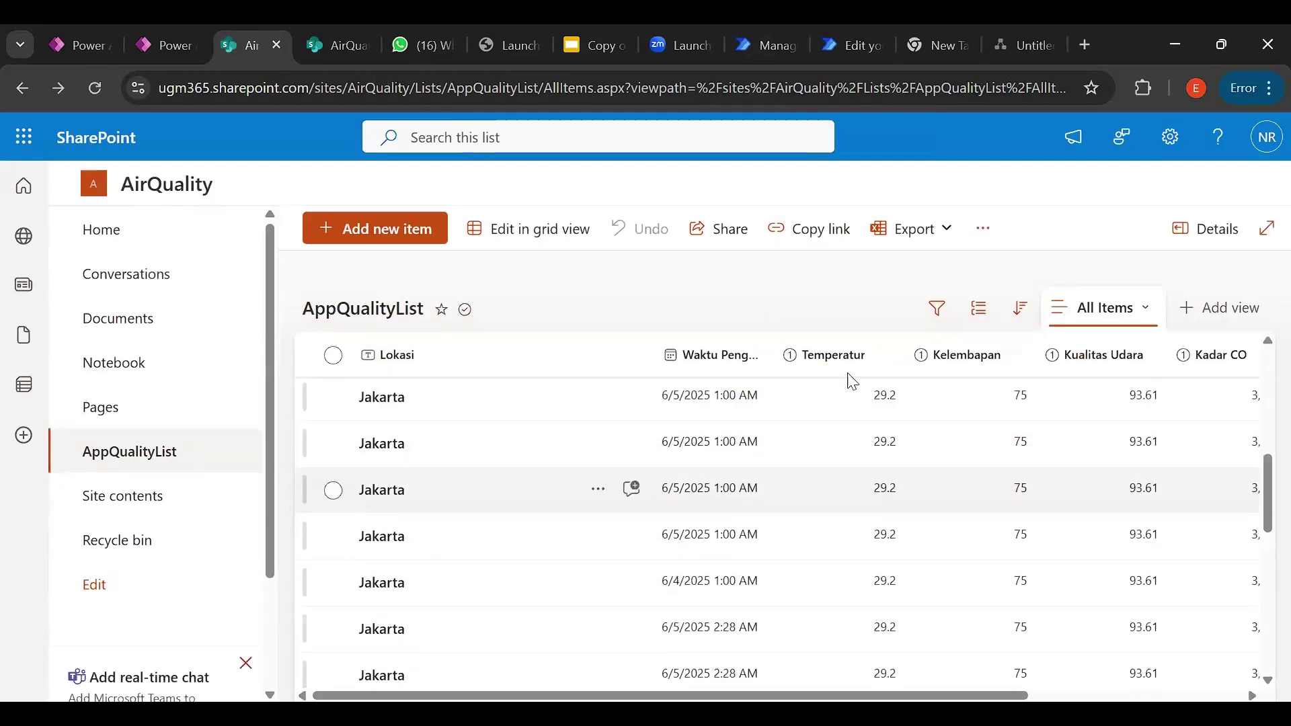
{"action": "scroll", "coordinate": [1078, 403], "scroll_direction": "down", "scroll_amount": 3}
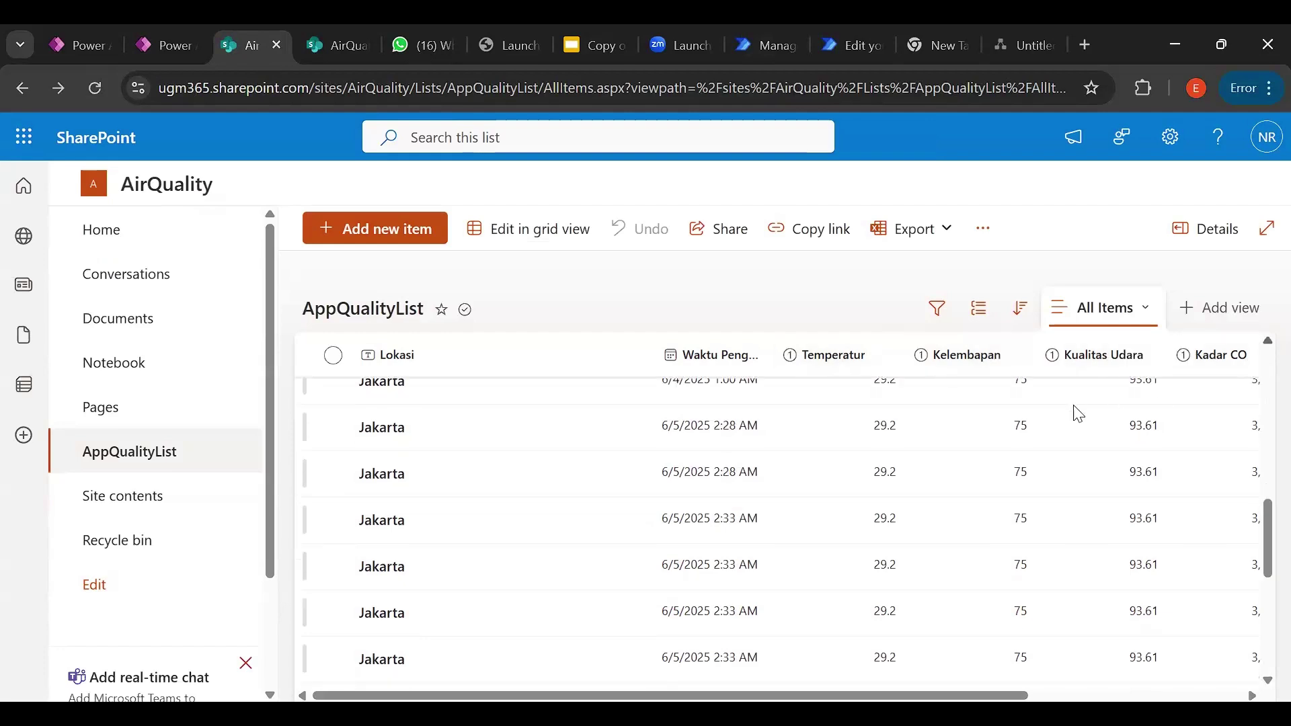
{"action": "scroll", "coordinate": [739, 477], "scroll_direction": "down", "scroll_amount": 4}
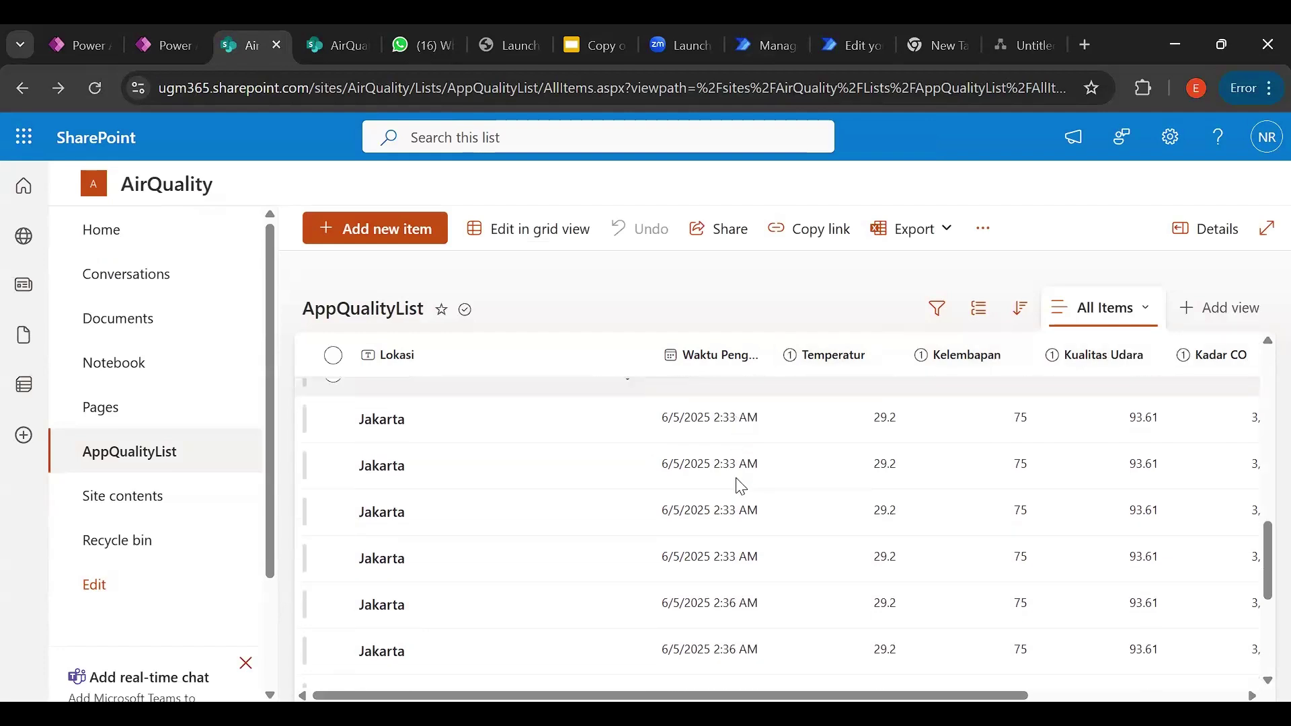
{"action": "scroll", "coordinate": [738, 483], "scroll_direction": "down", "scroll_amount": 5}
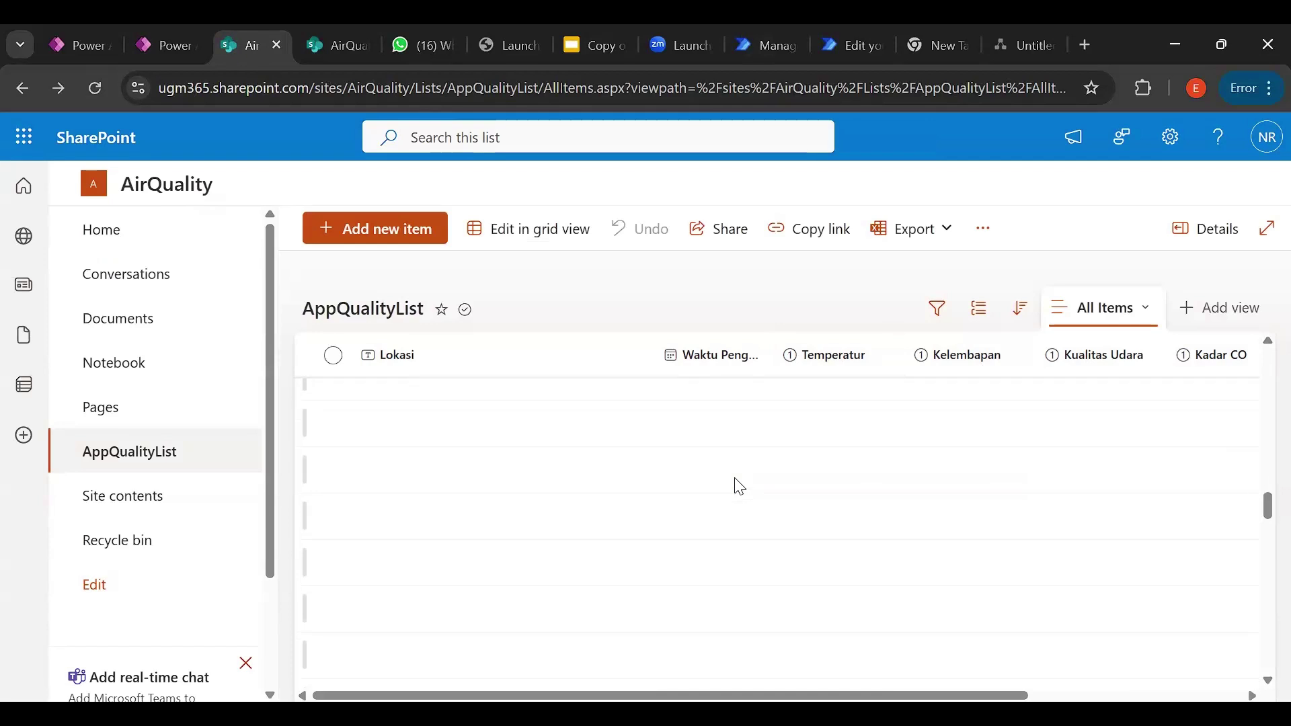
{"action": "scroll", "coordinate": [739, 486], "scroll_direction": "down", "scroll_amount": 2}
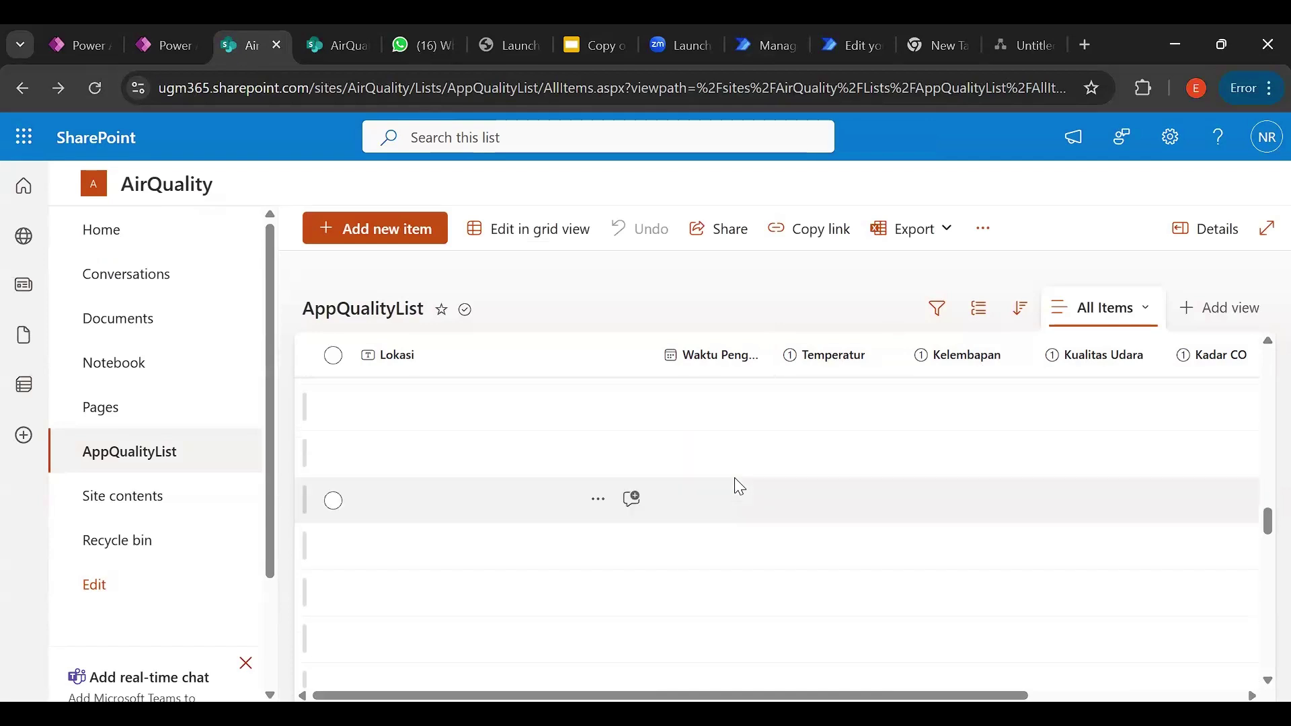
{"action": "scroll", "coordinate": [740, 486], "scroll_direction": "down", "scroll_amount": 2}
{"action": "scroll", "coordinate": [739, 485], "scroll_direction": "down", "scroll_amount": 3}
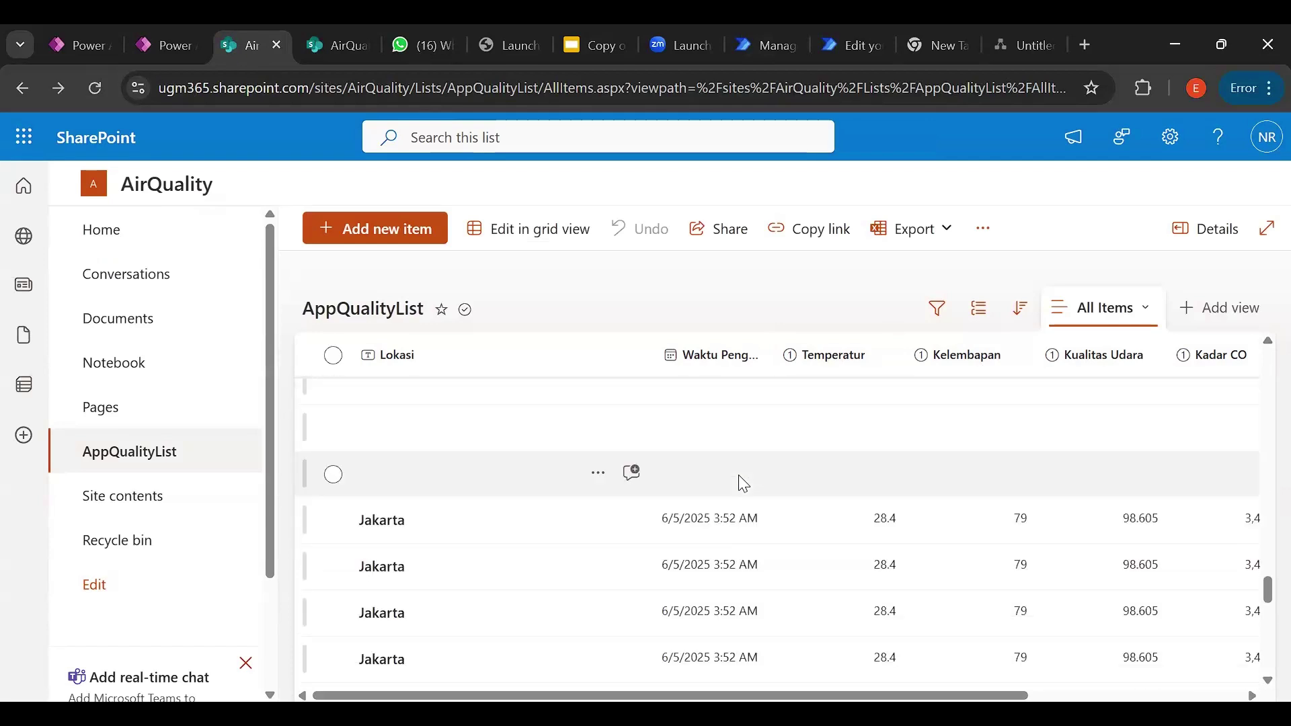
{"action": "scroll", "coordinate": [743, 483], "scroll_direction": "down", "scroll_amount": 5}
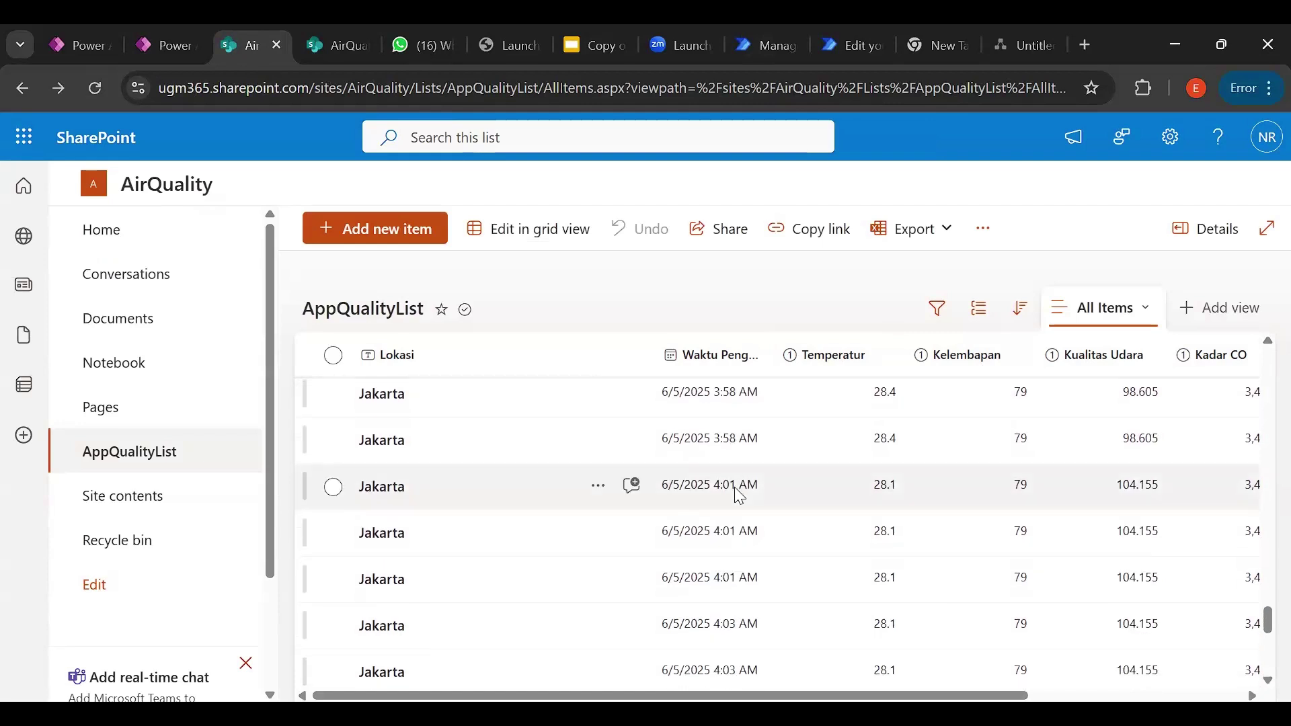
{"action": "scroll", "coordinate": [735, 506], "scroll_direction": "down", "scroll_amount": 5}
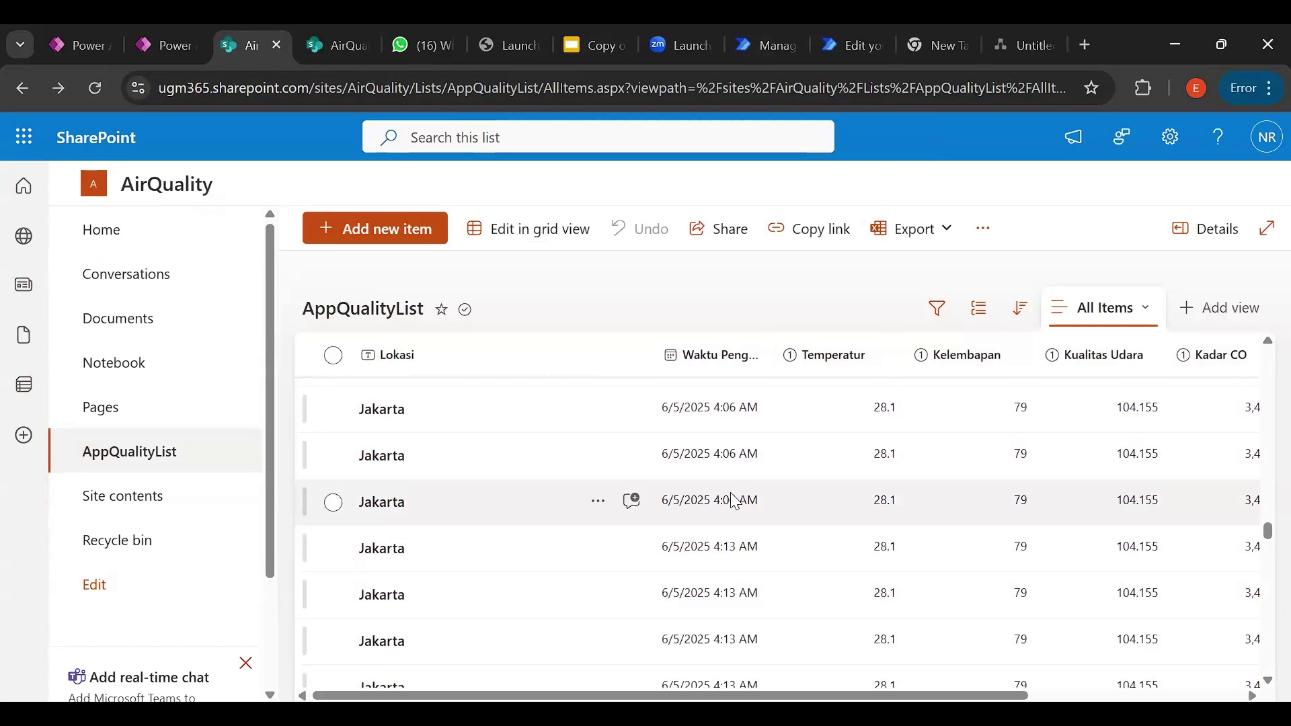
{"action": "scroll", "coordinate": [735, 503], "scroll_direction": "down", "scroll_amount": 3}
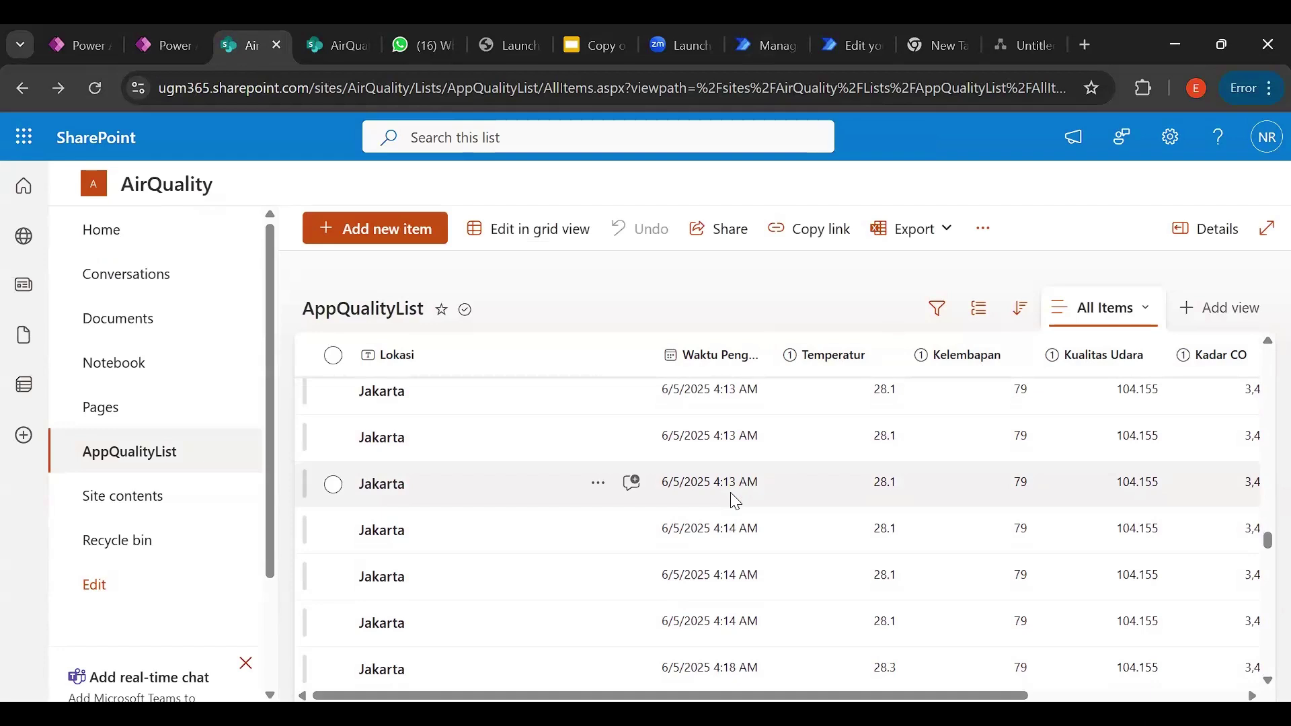
{"action": "scroll", "coordinate": [810, 540], "scroll_direction": "down", "scroll_amount": 3}
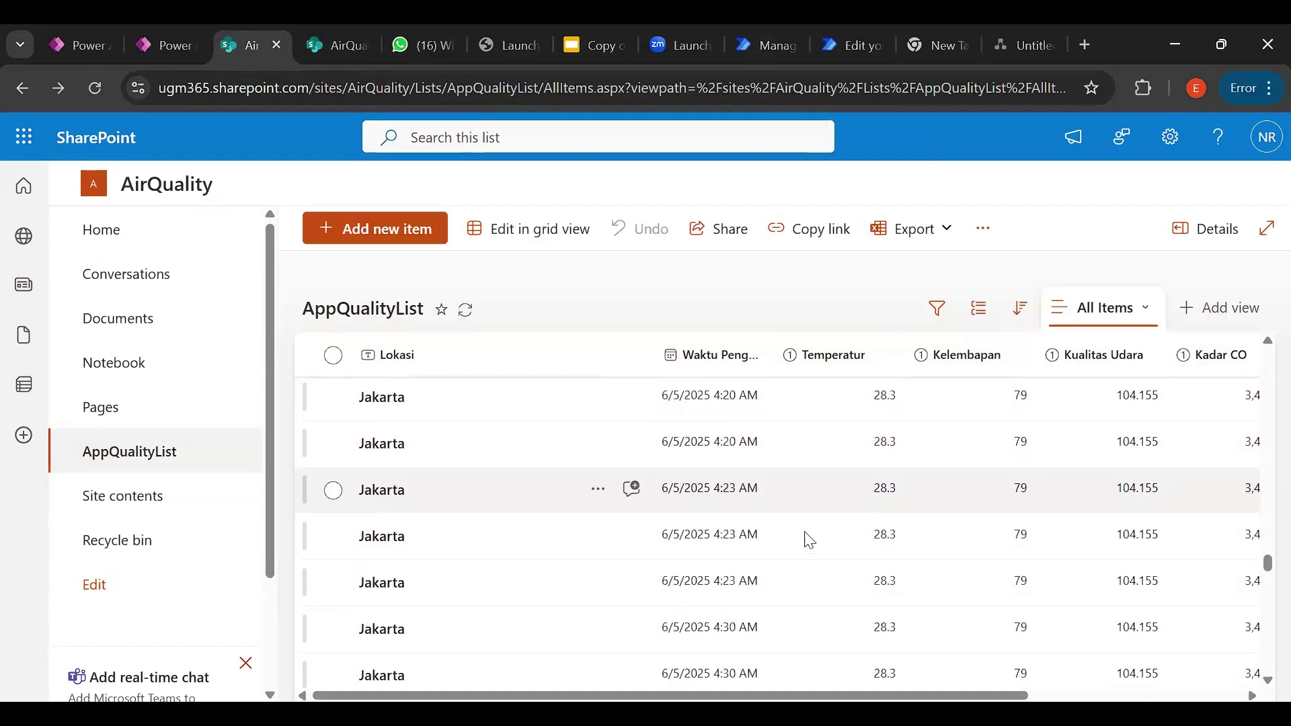
{"action": "scroll", "coordinate": [810, 540], "scroll_direction": "down", "scroll_amount": 5}
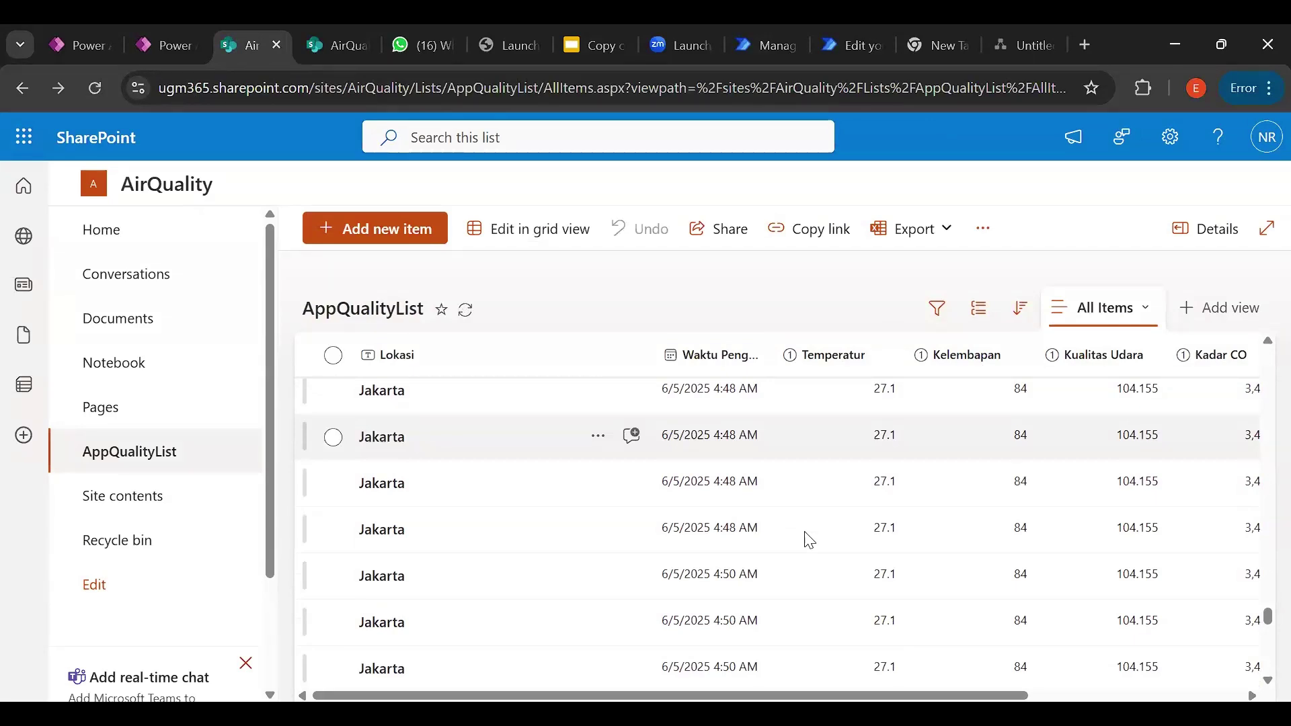
Examine the Kadar CO and Kondisi Cuaca columns of AppQualityList, then review the more recent Jakarta records
{"action": "scroll", "coordinate": [805, 532], "scroll_direction": "down", "scroll_amount": 2}
{"action": "left_click_drag", "start_coordinate": [1024, 695], "coordinate": [1077, 681]}
{"action": "scroll", "coordinate": [1079, 687], "scroll_direction": "right", "scroll_amount": 2}
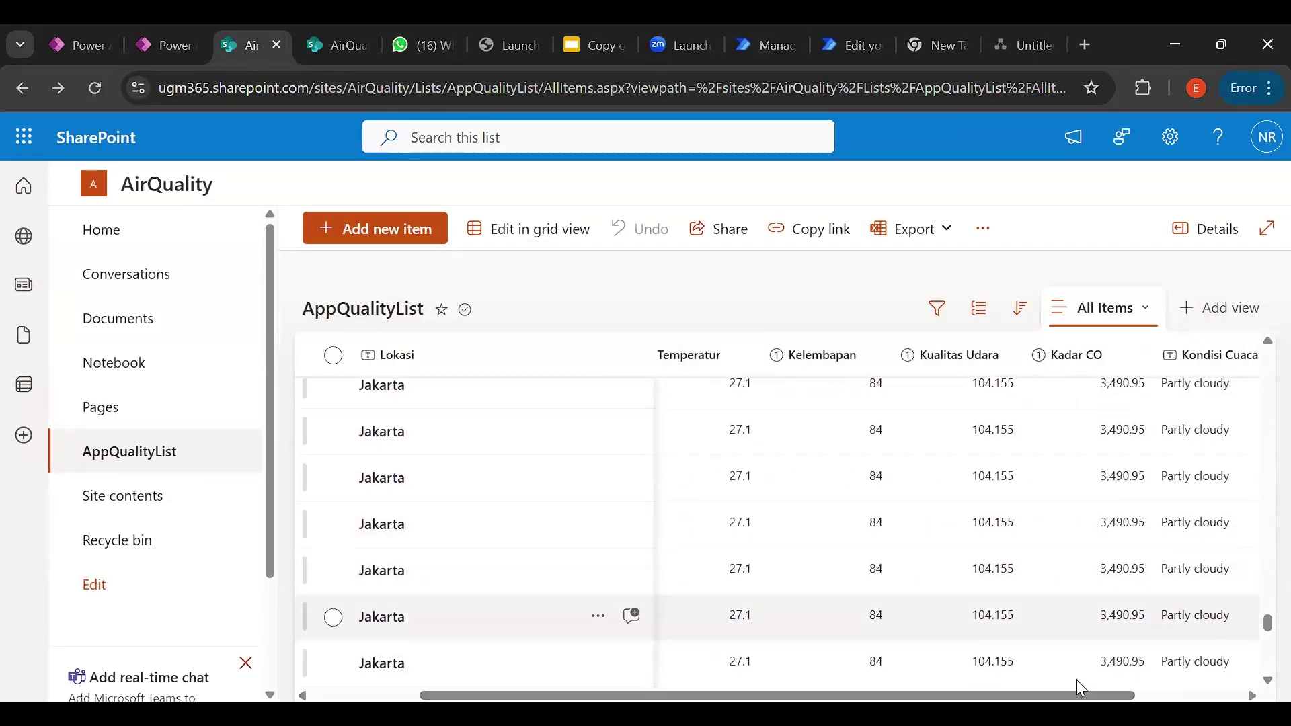
{"action": "scroll", "coordinate": [1080, 688], "scroll_direction": "down", "scroll_amount": 3}
{"action": "scroll", "coordinate": [1080, 687], "scroll_direction": "left", "scroll_amount": 3}
{"action": "scroll", "coordinate": [1080, 687], "scroll_direction": "down", "scroll_amount": 6}
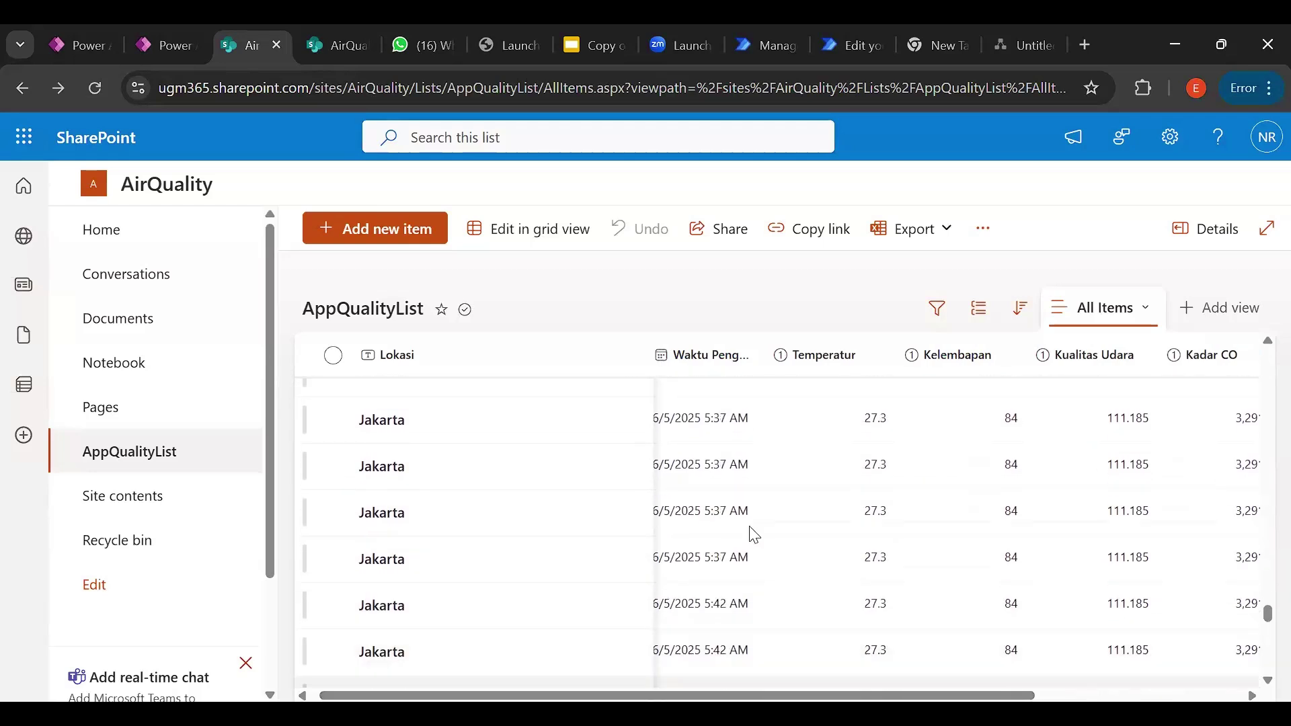
{"action": "scroll", "coordinate": [745, 518], "scroll_direction": "down", "scroll_amount": 8}
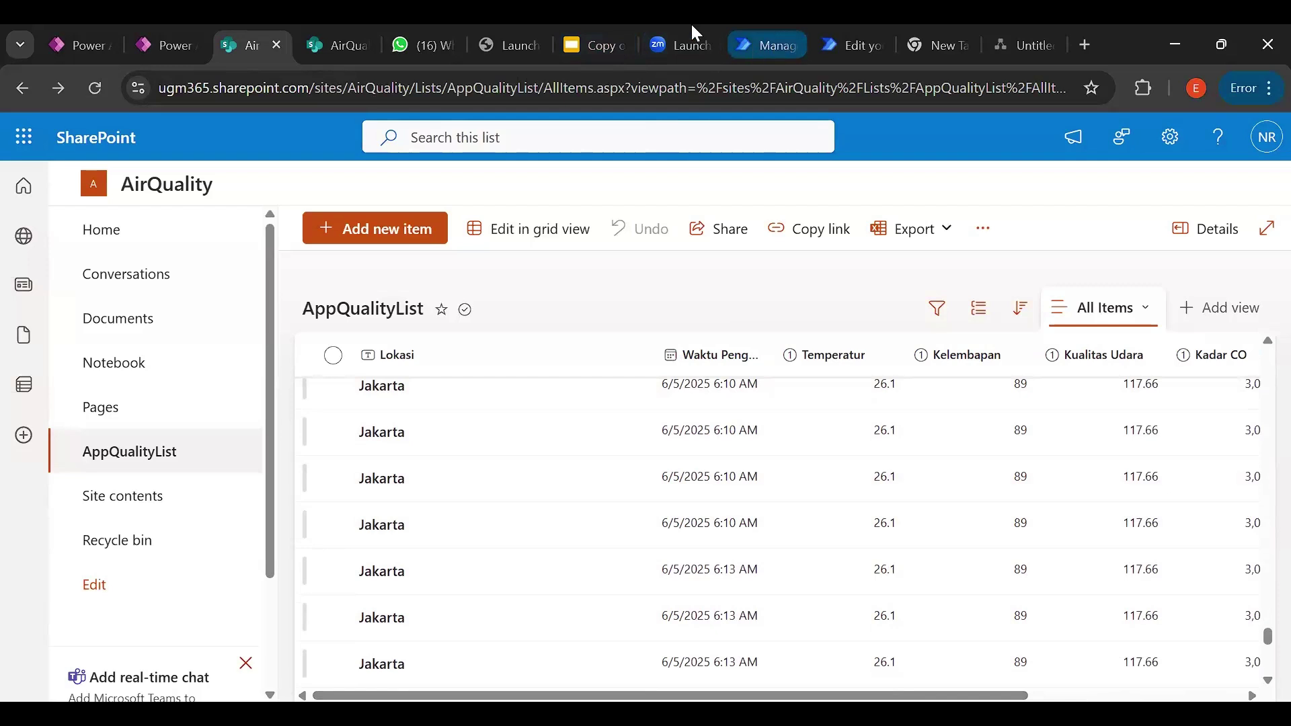
Switch to the Copy of CAPSTONE PPT presentation in Google Slides, start the slideshow at DEMO and advance to the Kesimpulan slide
{"action": "left_click", "coordinate": [604, 27]}
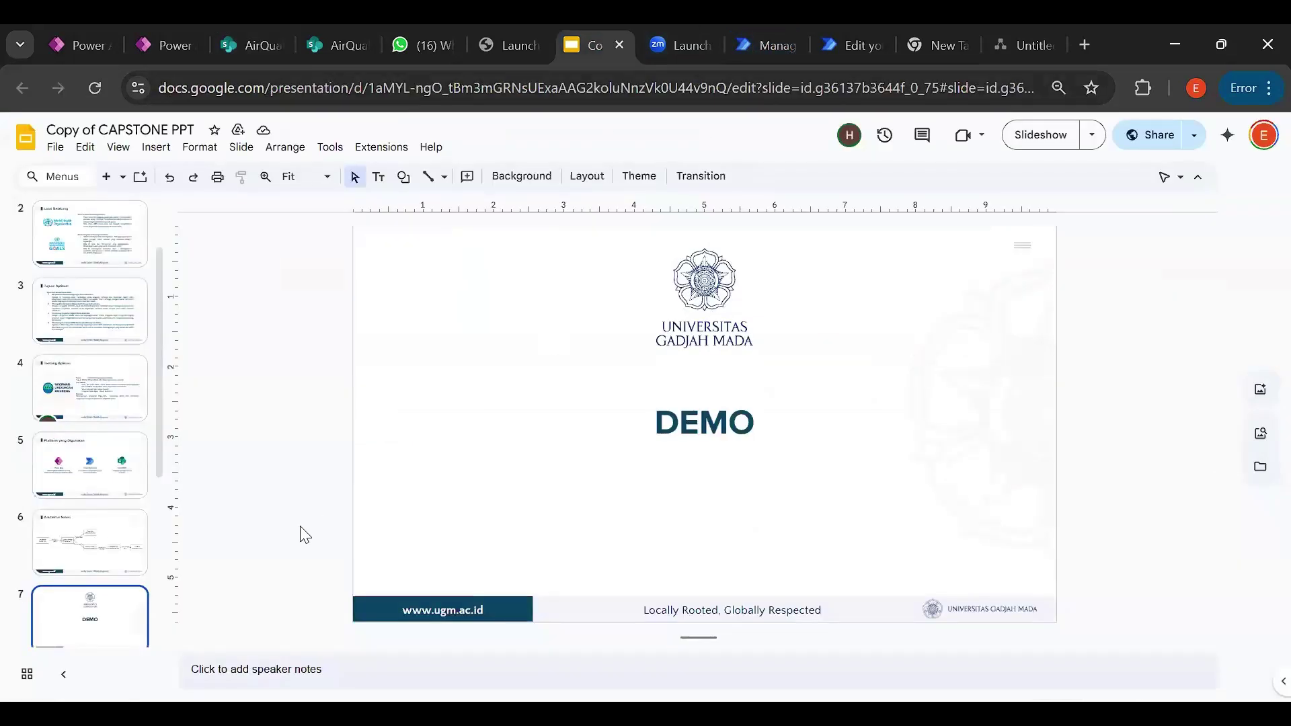
{"action": "left_click", "coordinate": [1036, 136]}
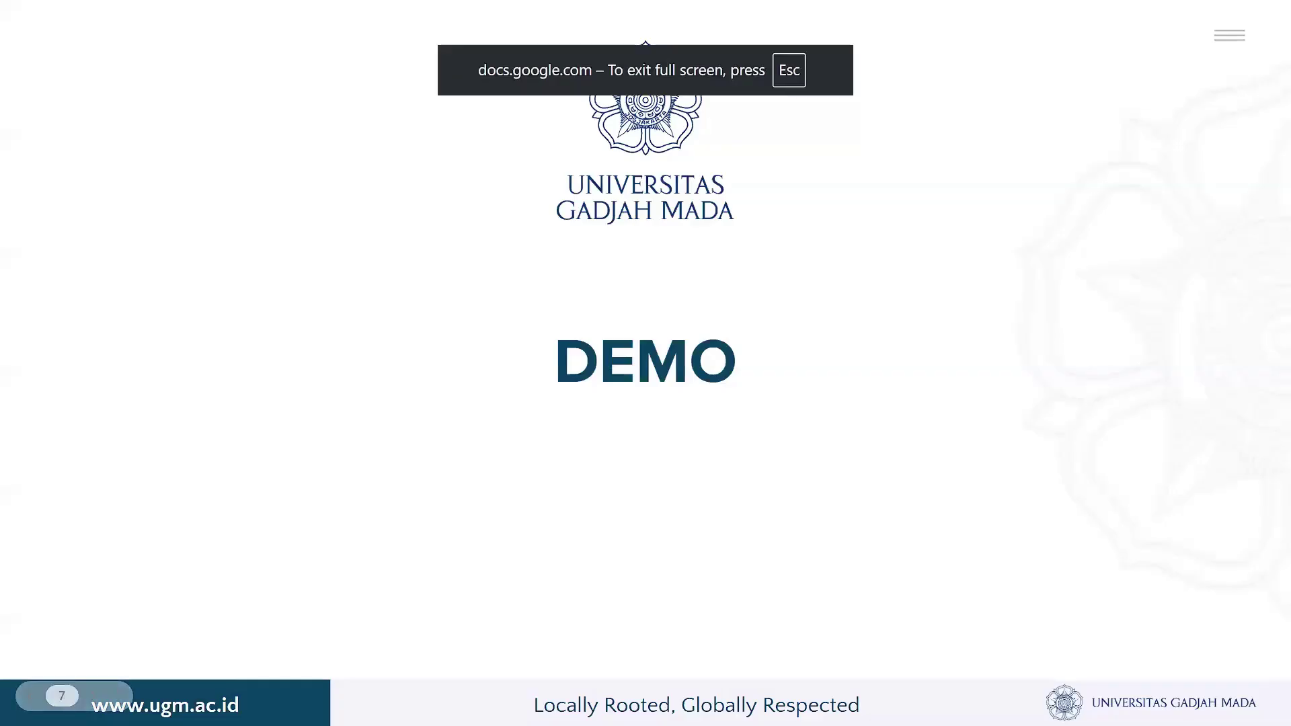
{"action": "key", "text": "Right"}
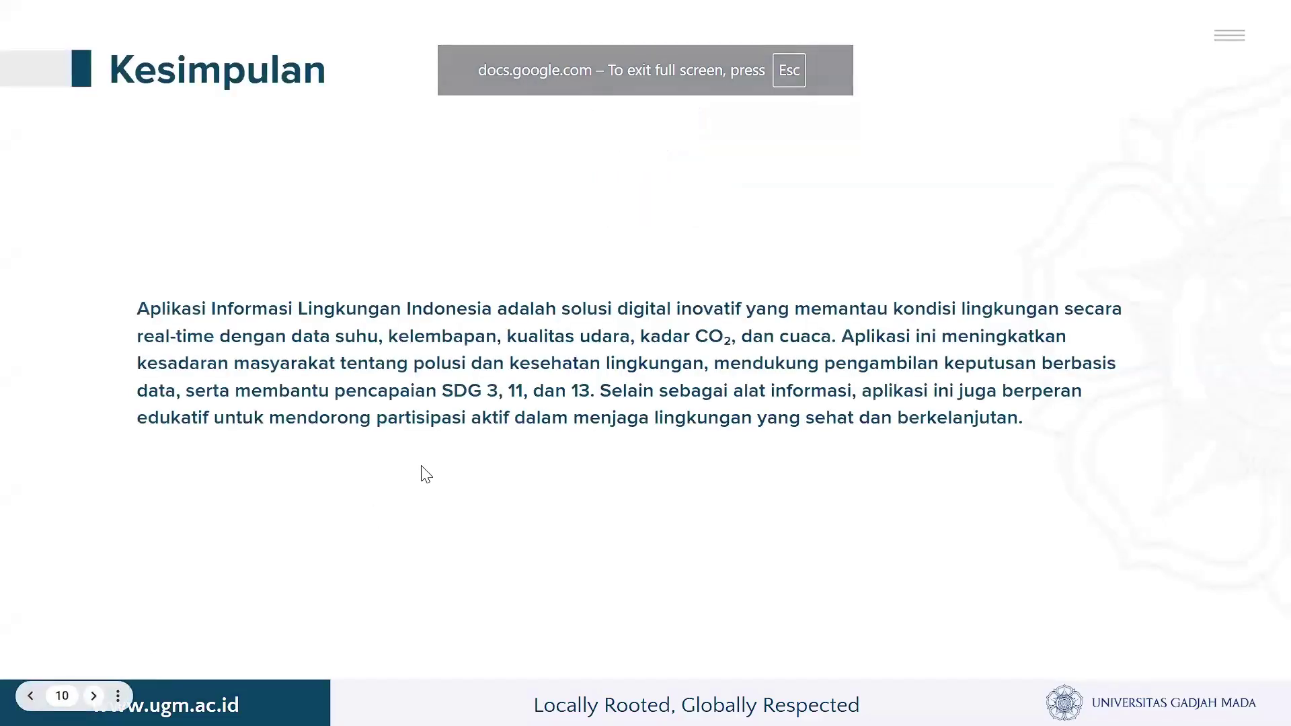